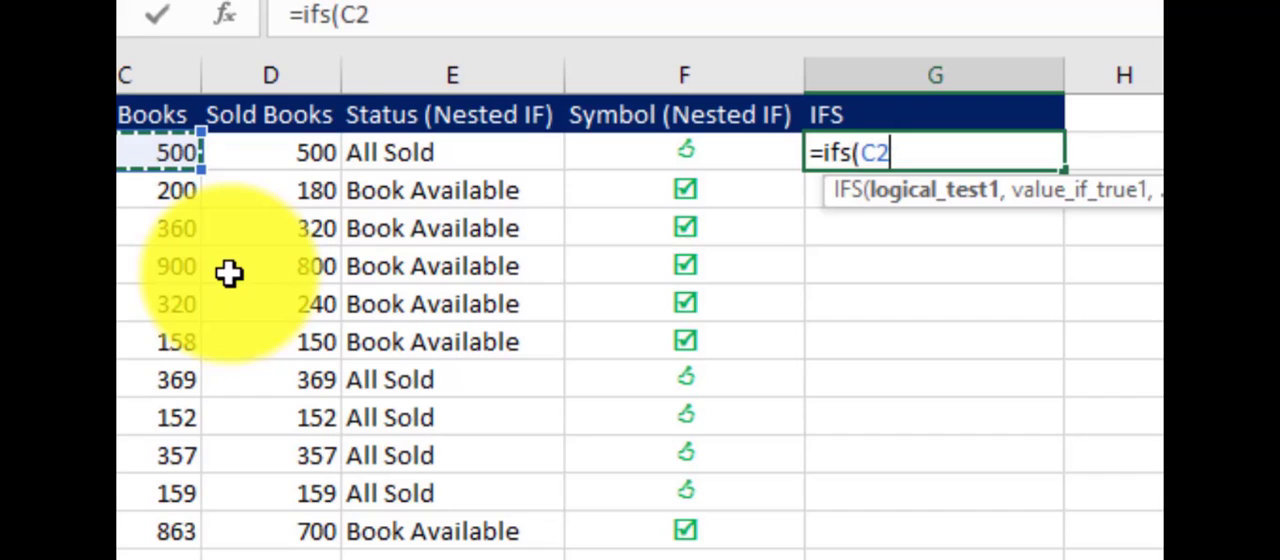
- Complete the first IFS condition in G2 as C2=D2, returning the All Sold status through the absolute reference $P$2
{"action": "type", "text": "="}
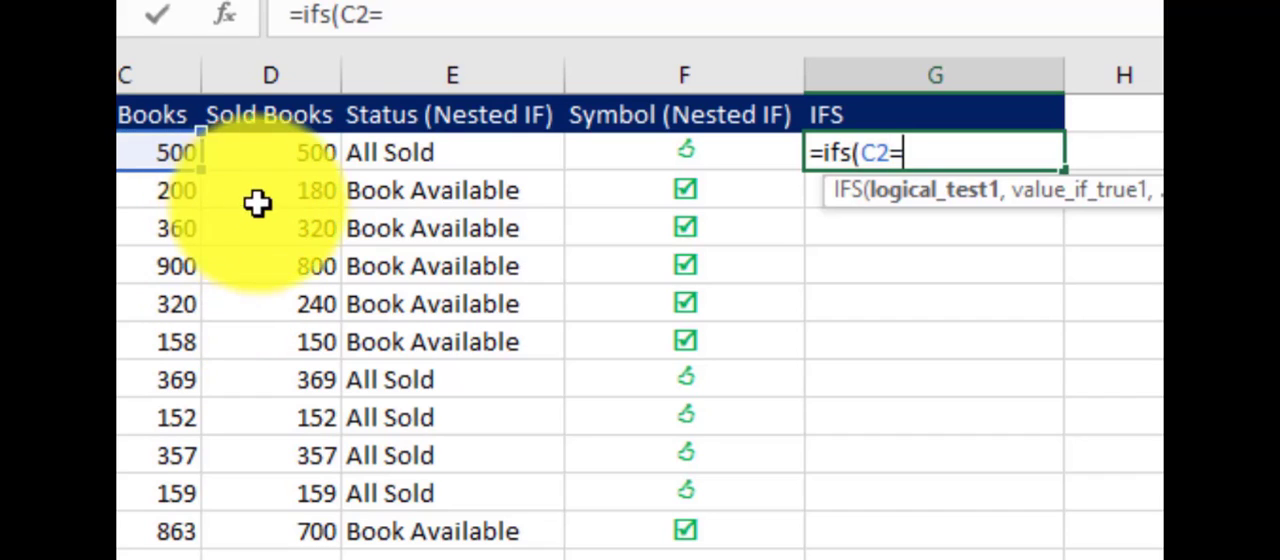
{"action": "left_click", "coordinate": [277, 153]}
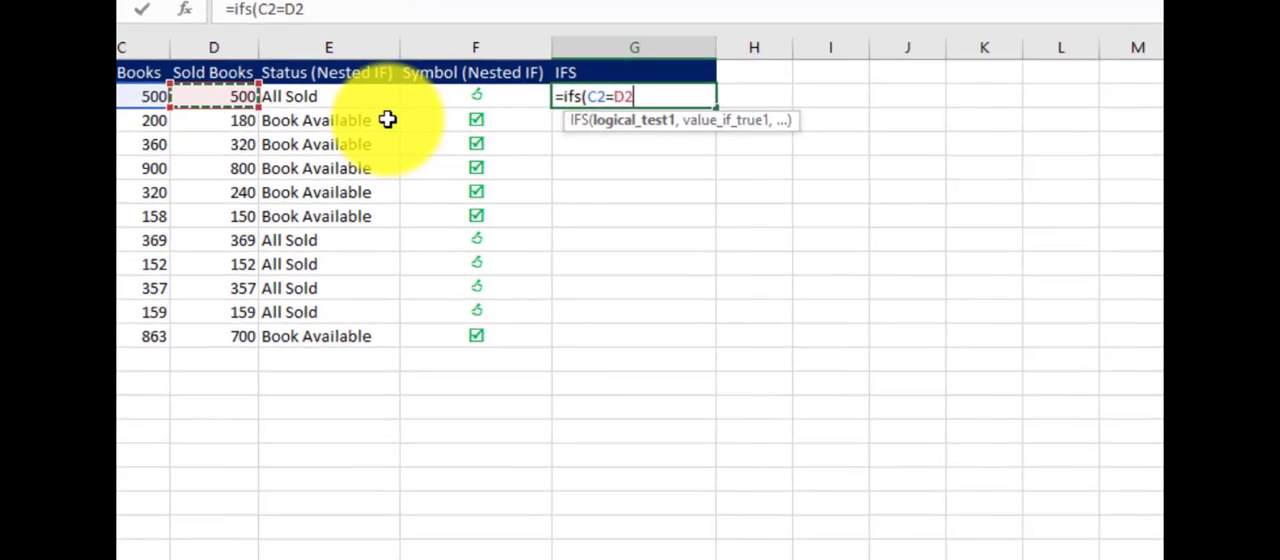
{"action": "type", "text": ","}
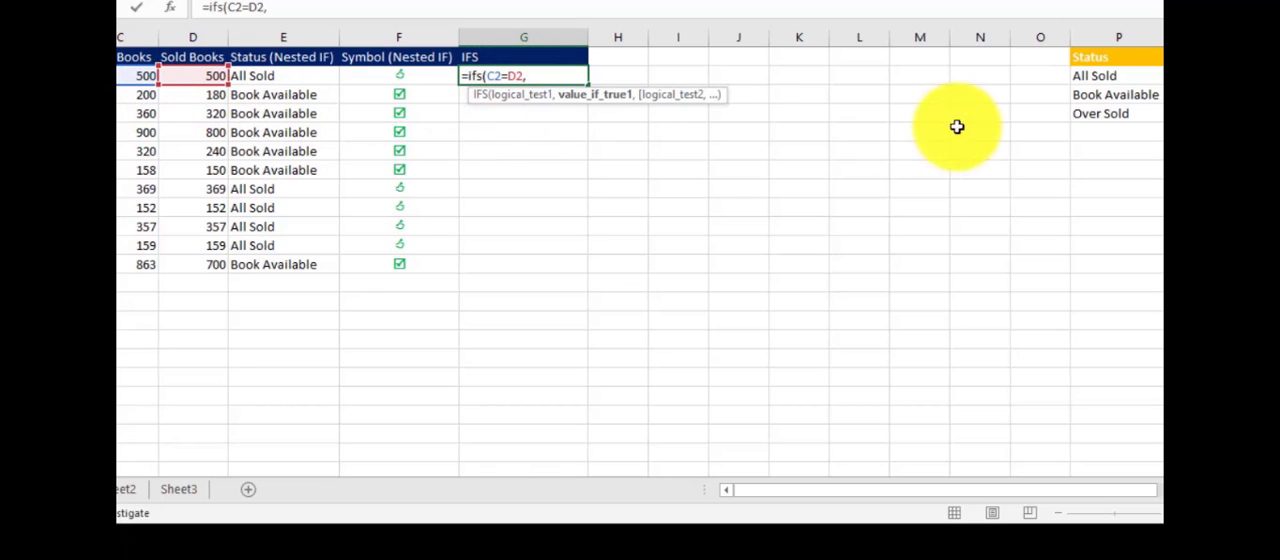
{"action": "left_click", "coordinate": [1088, 77]}
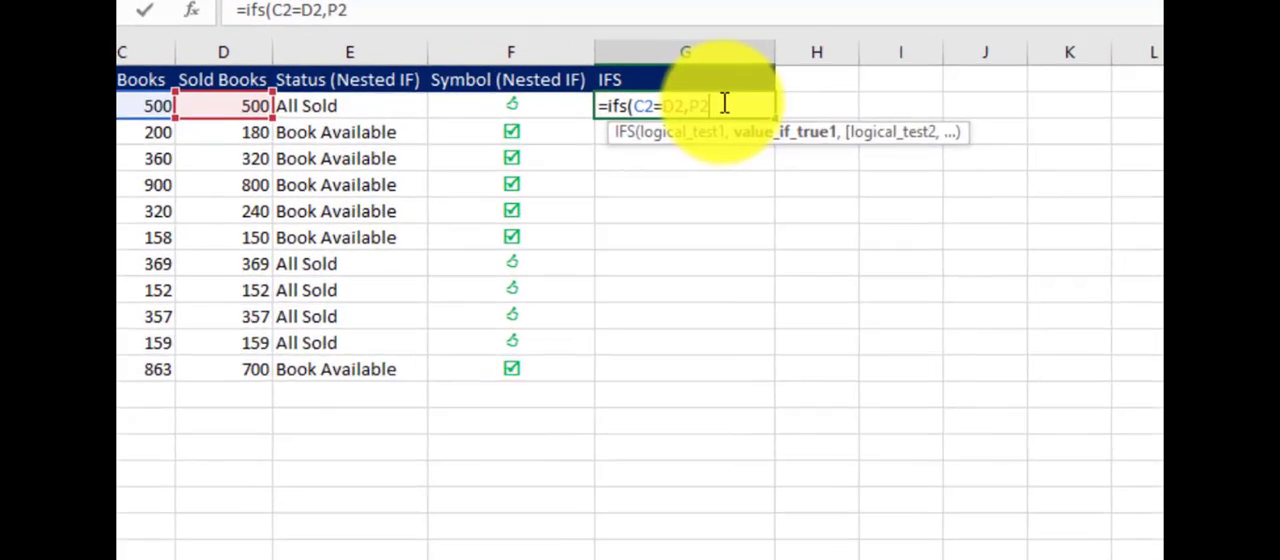
{"action": "key", "text": "F4"}
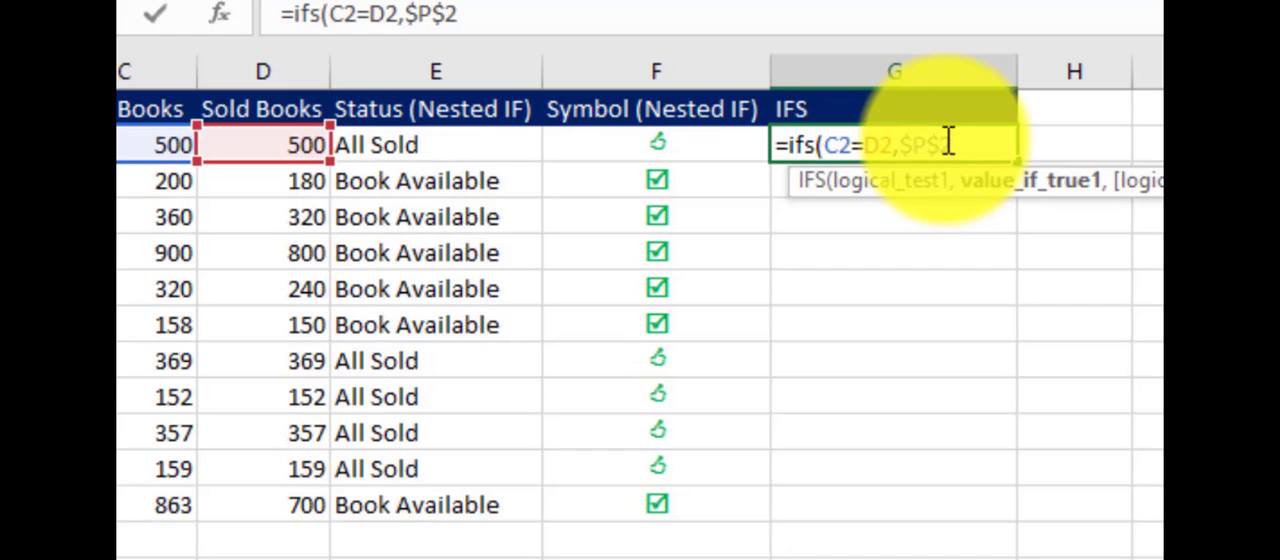
{"action": "type", "text": ","}
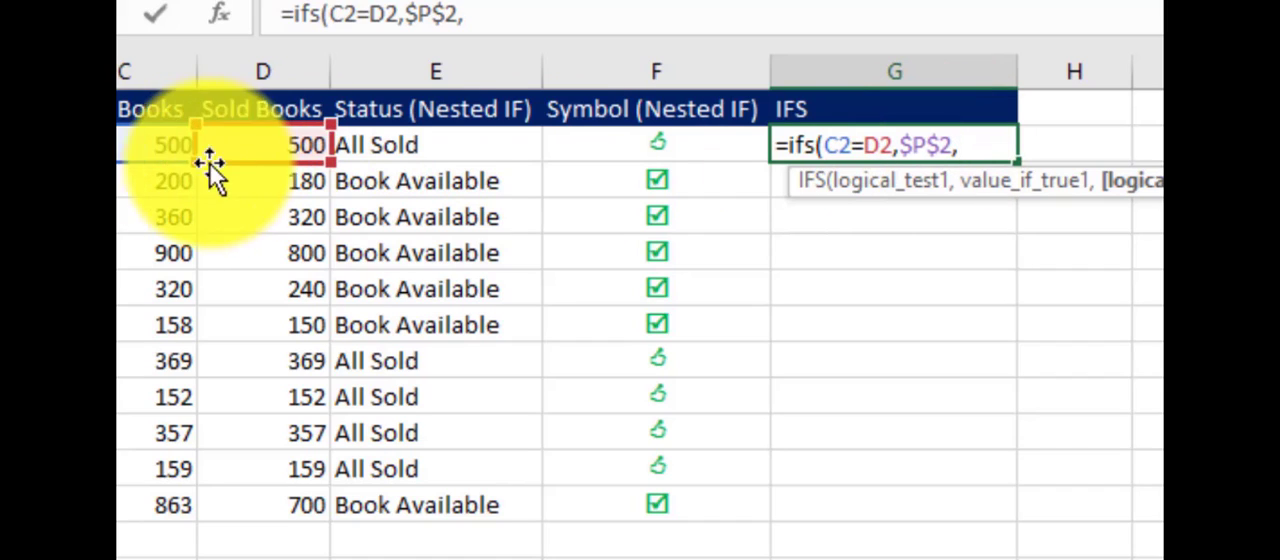
- Add a second condition C2>D2 to the IFS formula, returning the Book Available status through $P$3
{"action": "left_click", "coordinate": [146, 147]}
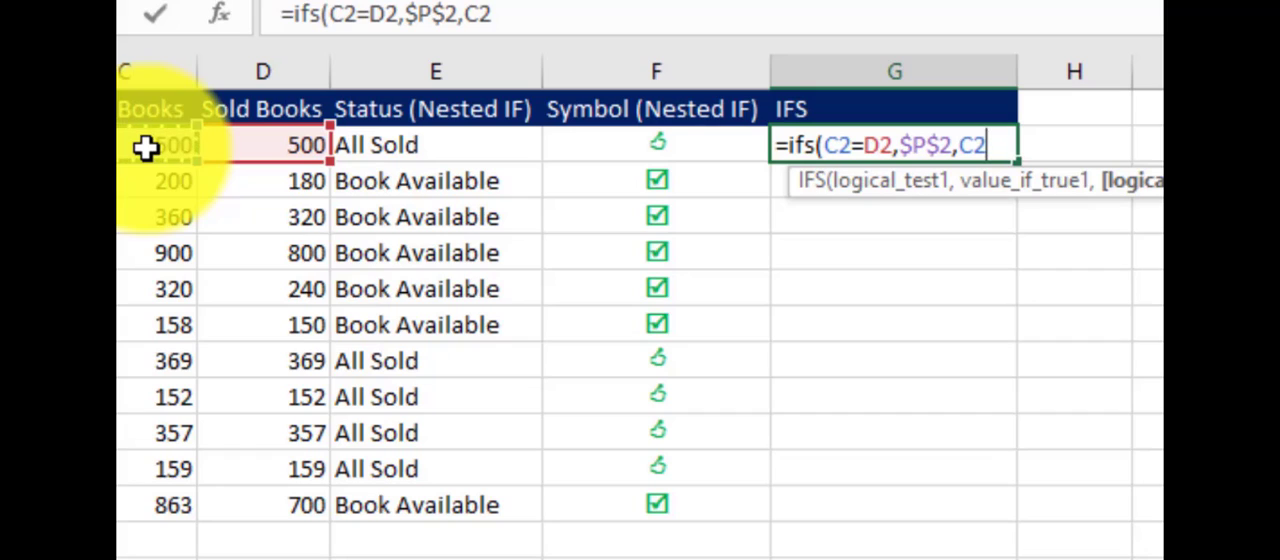
{"action": "type", "text": ">"}
{"action": "left_click", "coordinate": [283, 146]}
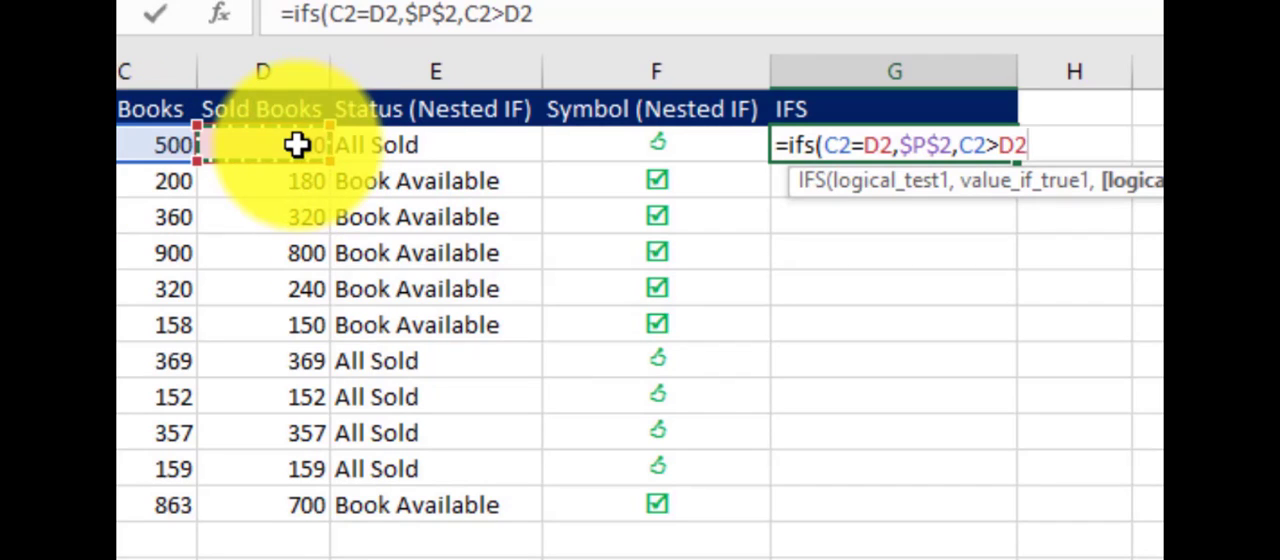
{"action": "type", "text": ","}
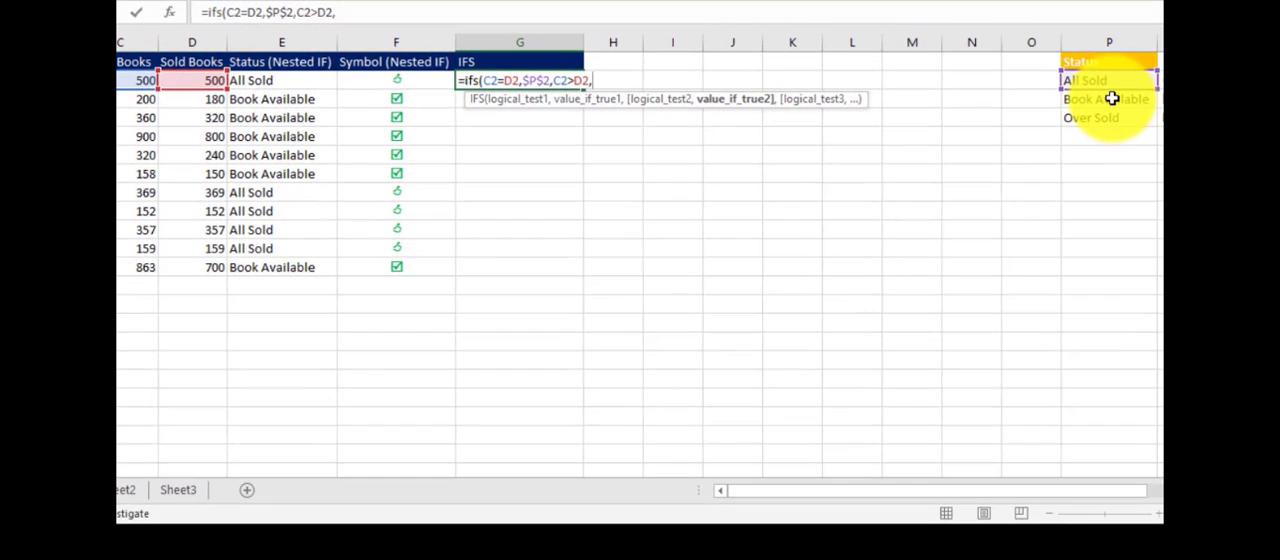
{"action": "left_click", "coordinate": [1112, 98]}
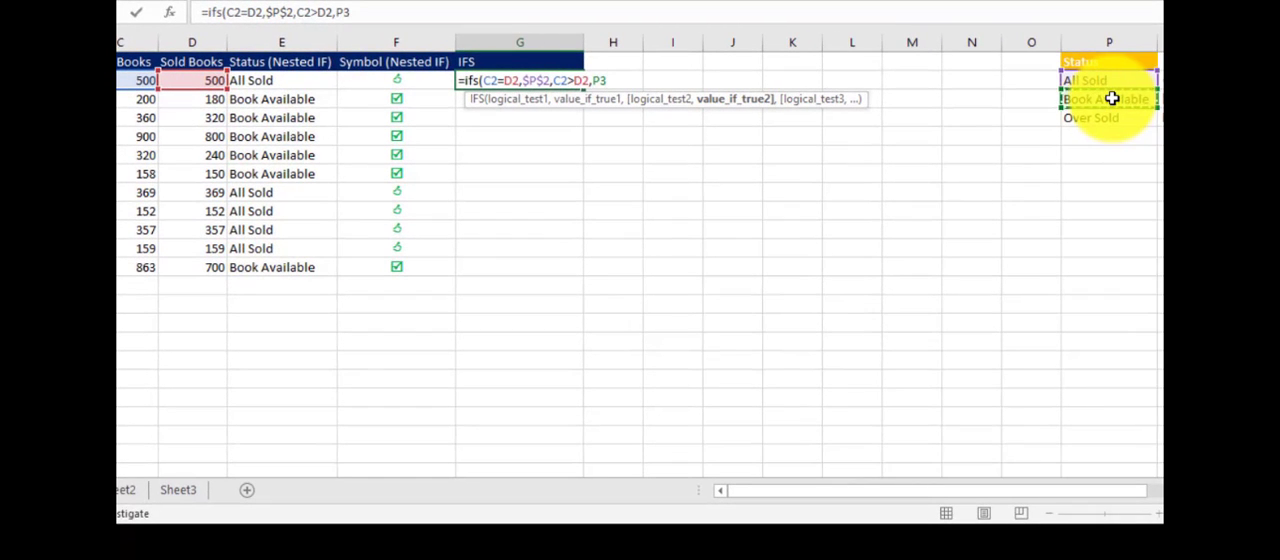
{"action": "key", "text": "F4"}
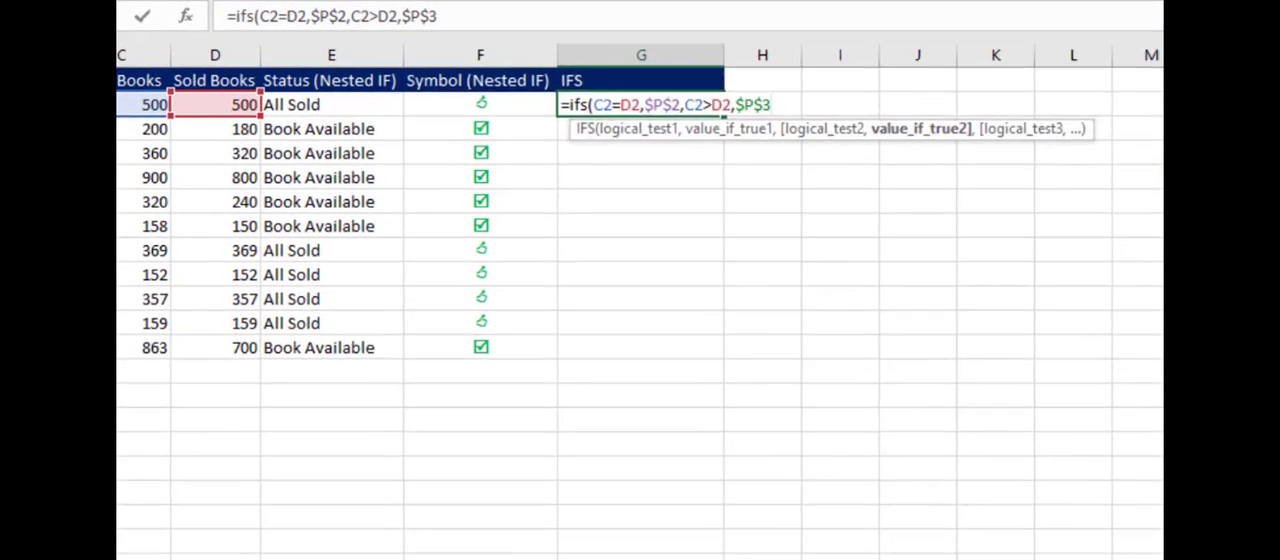
{"action": "type", "text": ","}
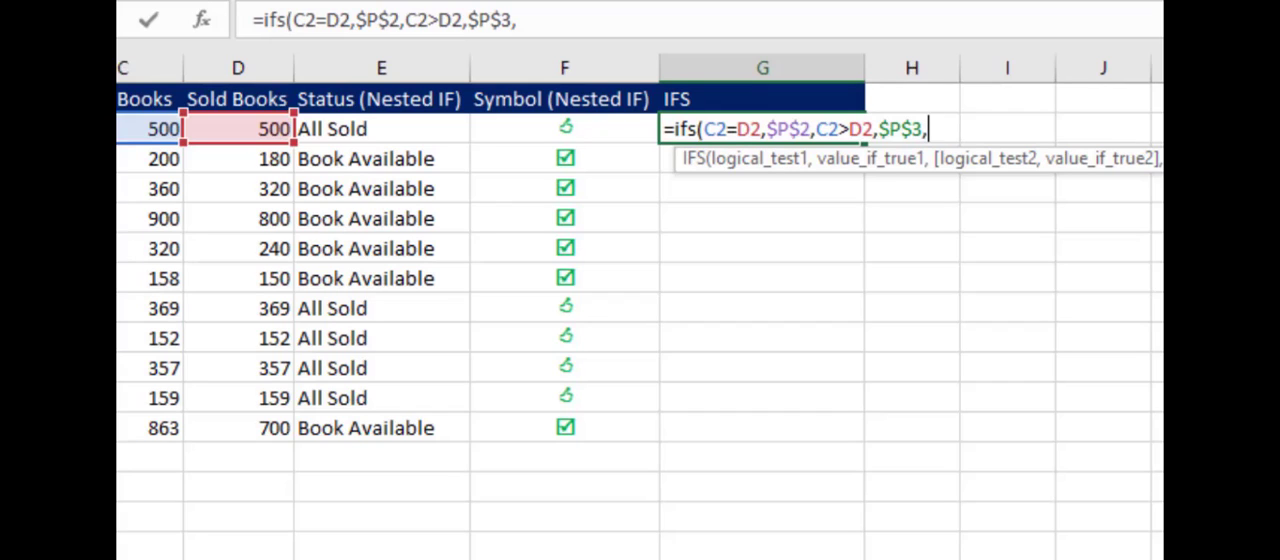
- Add a third condition C2<D2 to the IFS formula, returning the Over Sold status through $P$4
{"action": "left_click", "coordinate": [152, 128]}
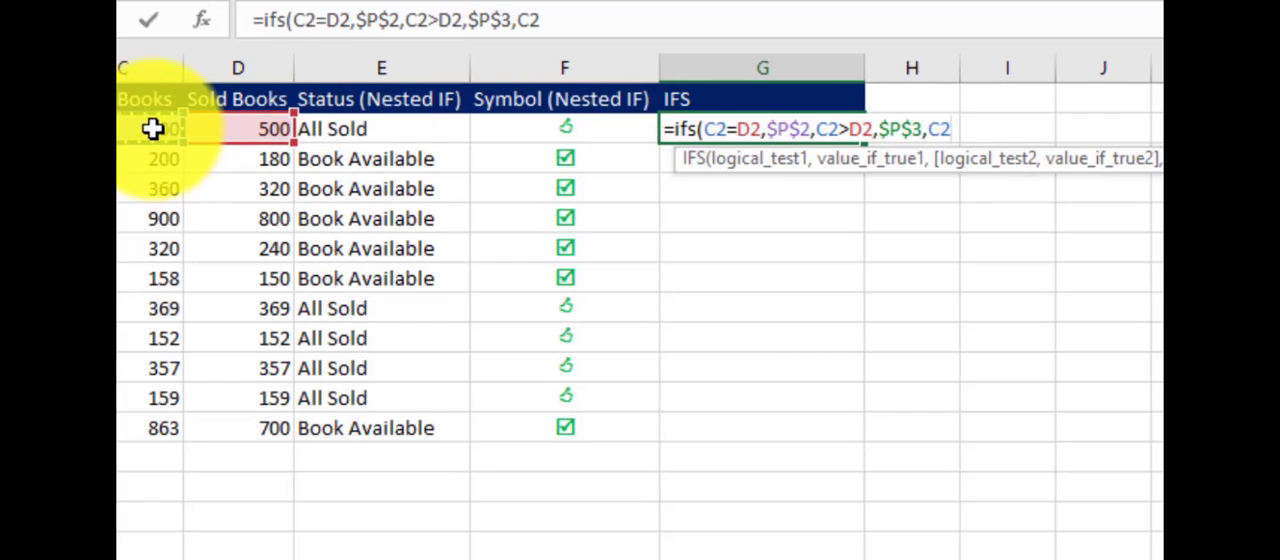
{"action": "type", "text": "<"}
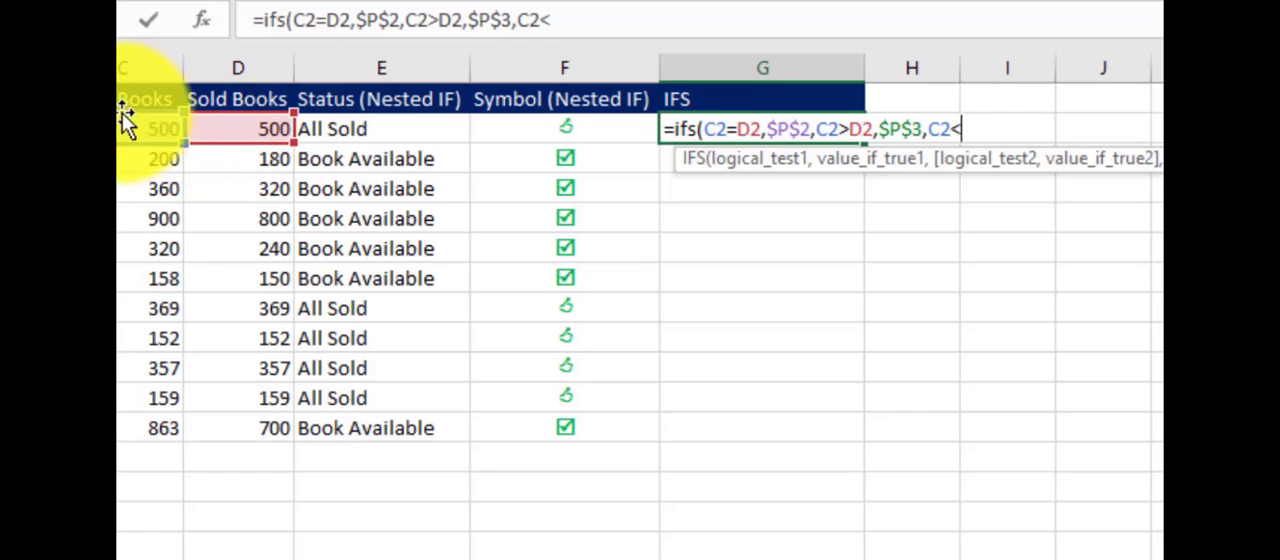
{"action": "left_click", "coordinate": [241, 127]}
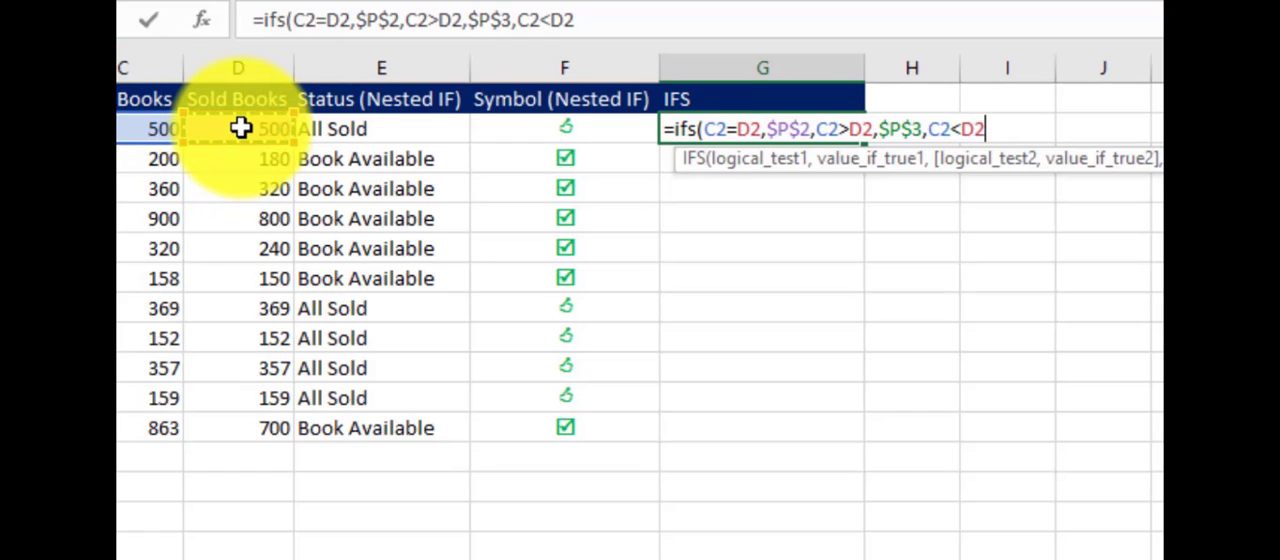
{"action": "type", "text": ","}
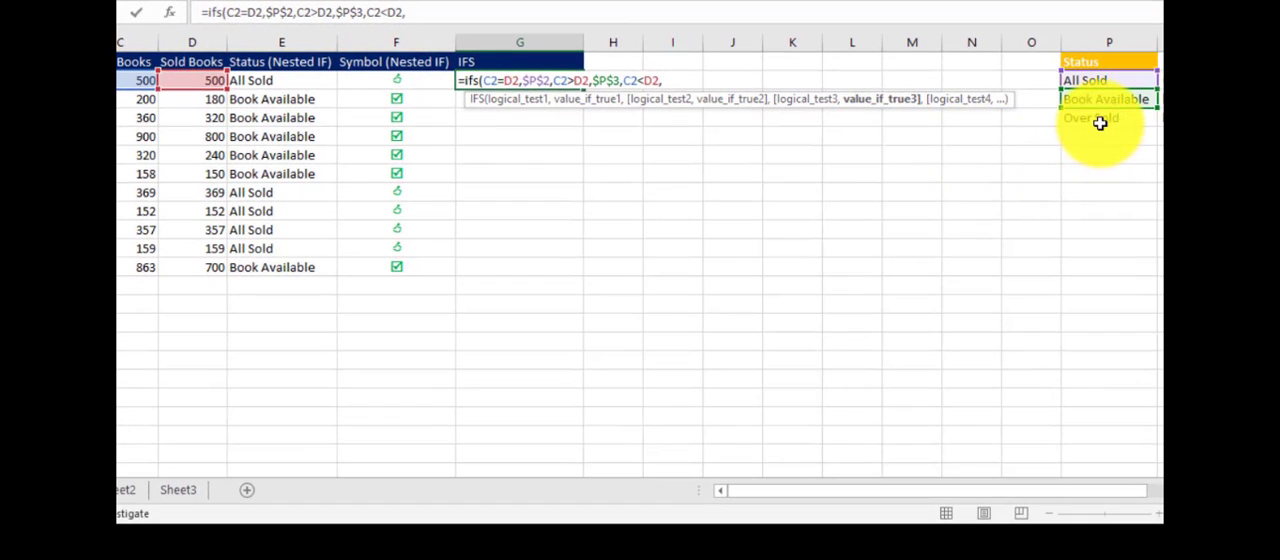
{"action": "left_click", "coordinate": [1100, 122]}
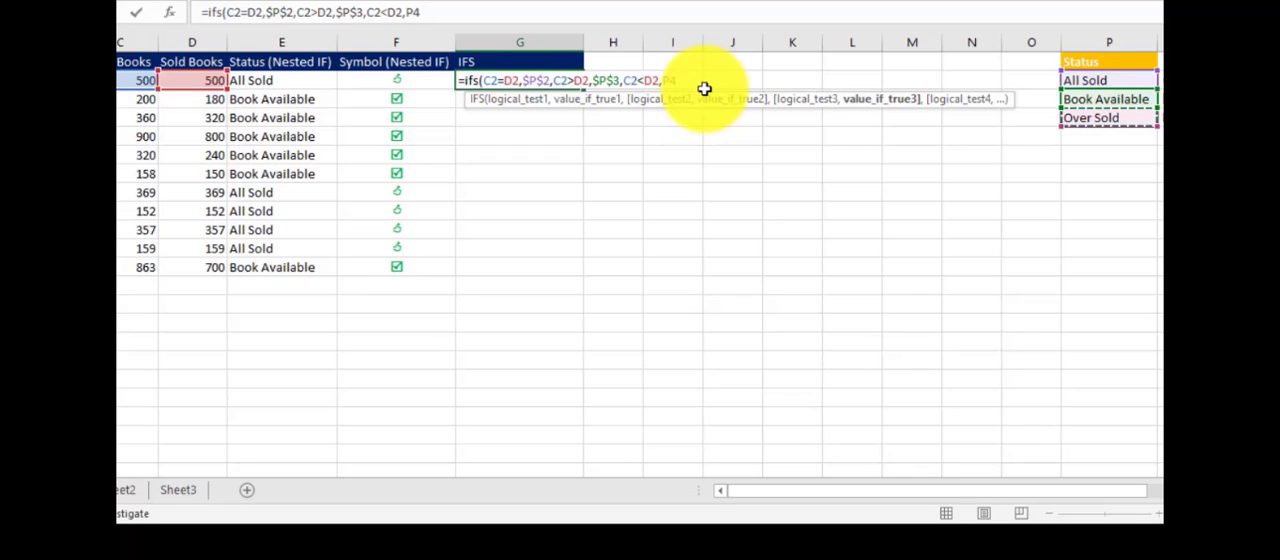
{"action": "key", "text": "F4"}
{"action": "type", "text": ","}
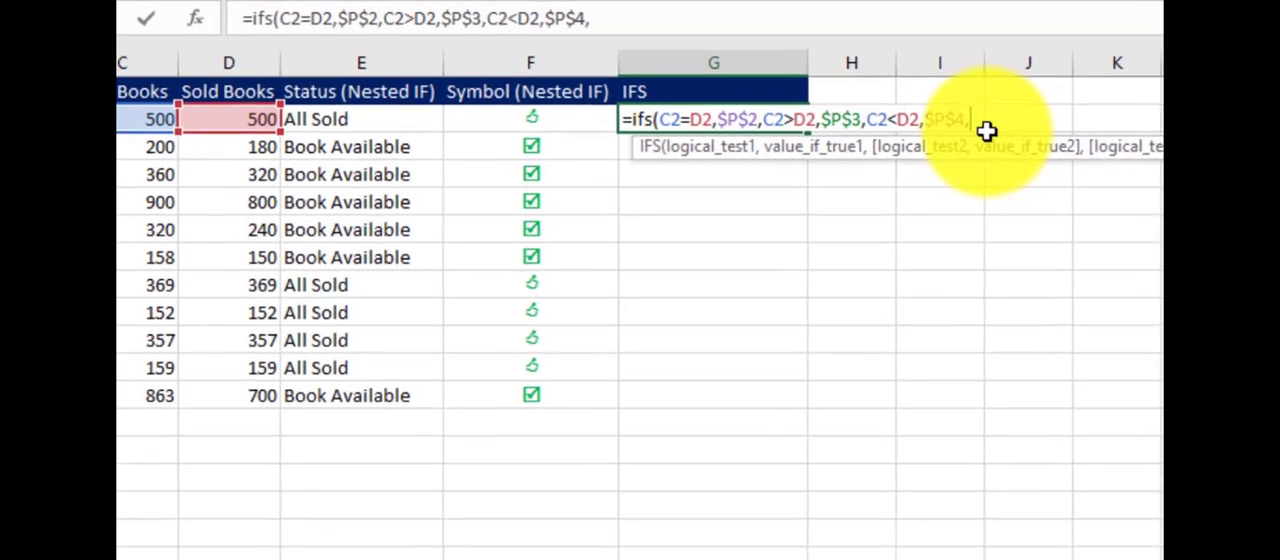
- Finish the IFS formula with a TRUE fallback that returns an empty string "" and enter it in G2
{"action": "left_click", "coordinate": [1003, 133]}
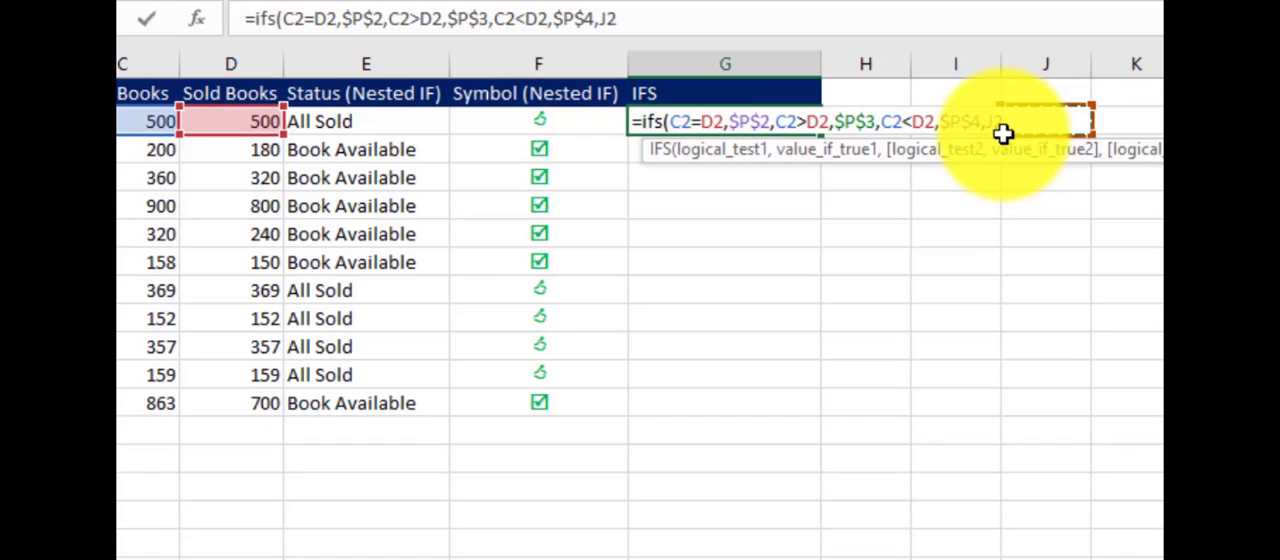
{"action": "key", "text": "BackSpace"}
{"action": "key", "text": "BackSpace"}
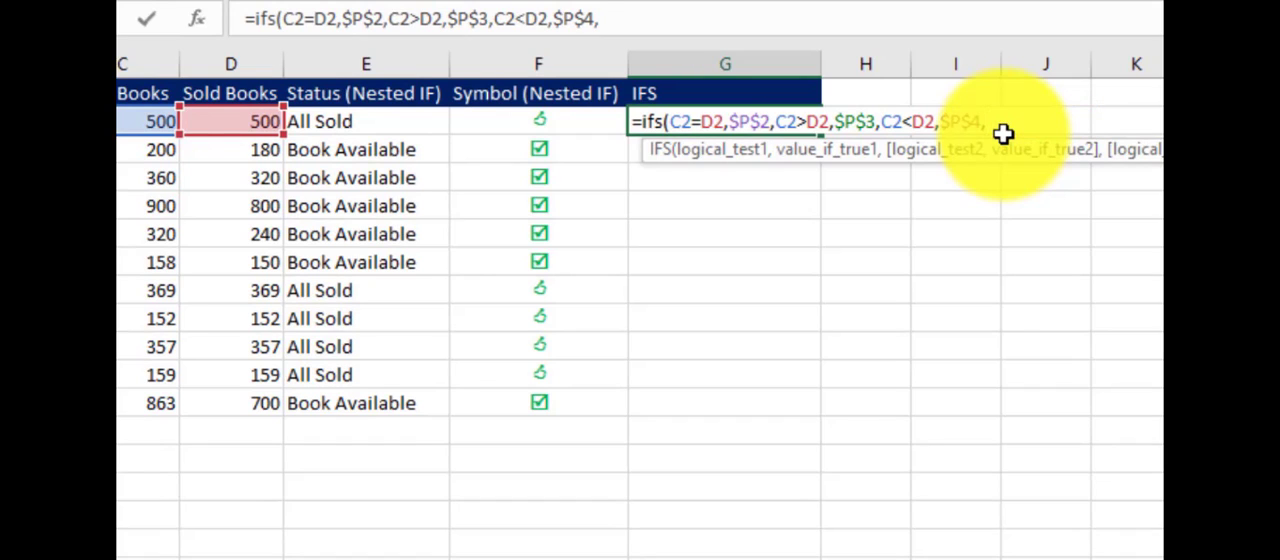
{"action": "type", "text": "TRUE"}
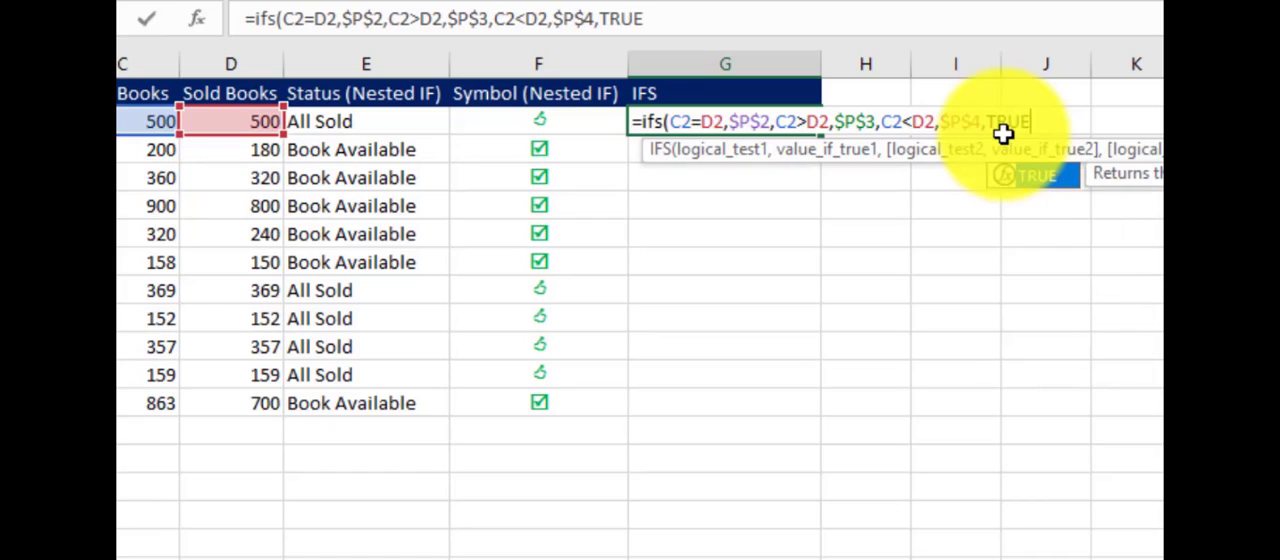
{"action": "type", "text": ",\"\""}
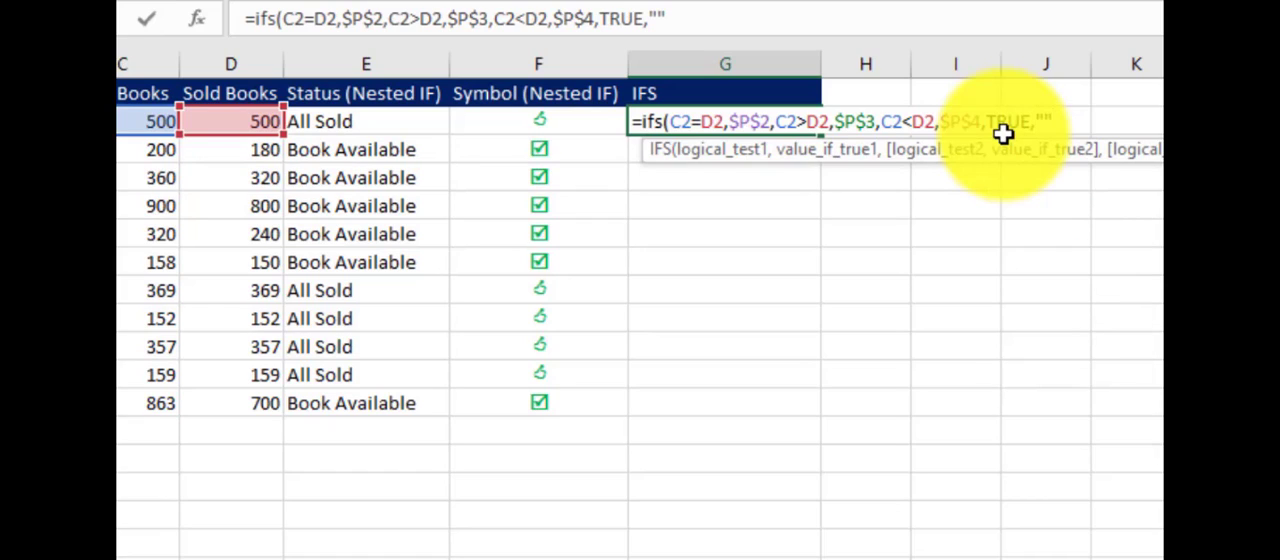
{"action": "type", "text": ")"}
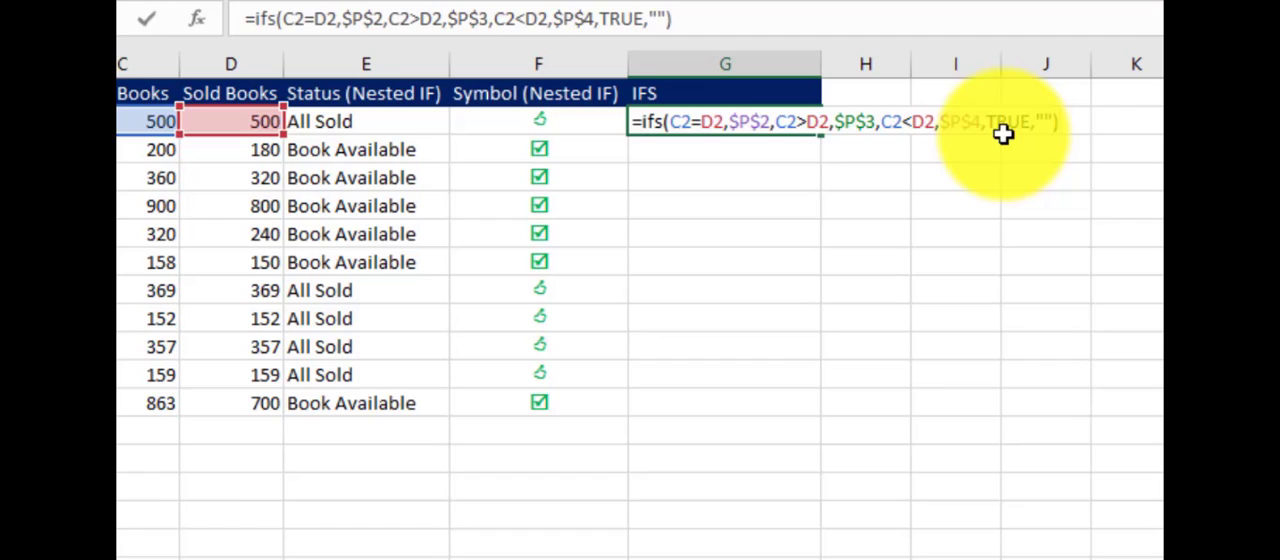
{"action": "key", "text": "Return"}
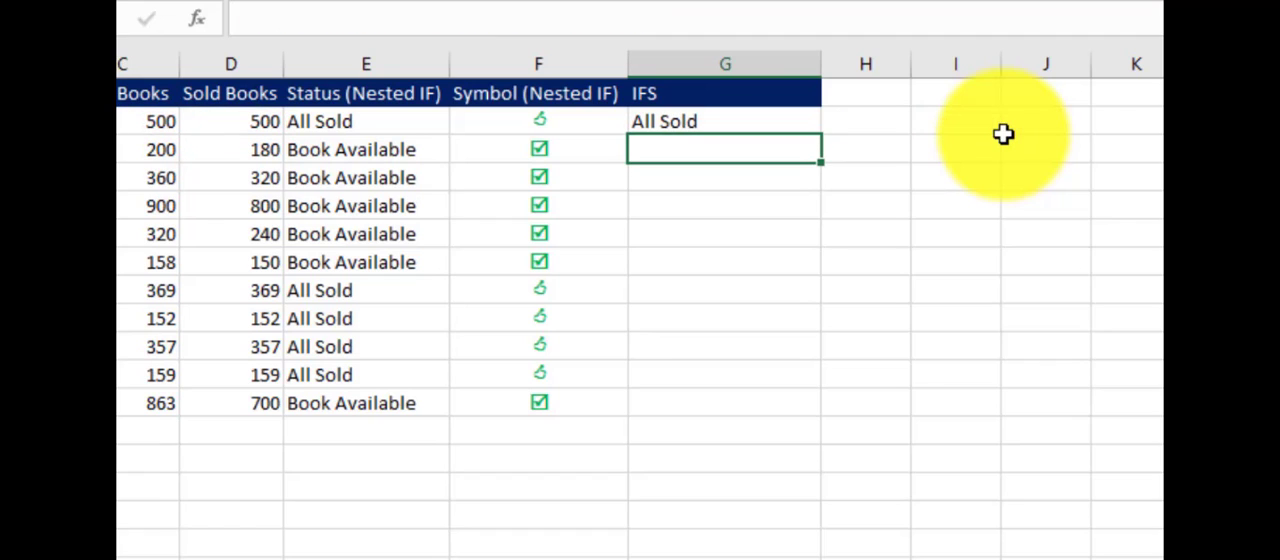
- Fill the IFS formula from G2 down to G12 and check it against the nested IF formula in E3
{"action": "left_click", "coordinate": [785, 126]}
{"action": "double_click", "coordinate": [820, 139]}
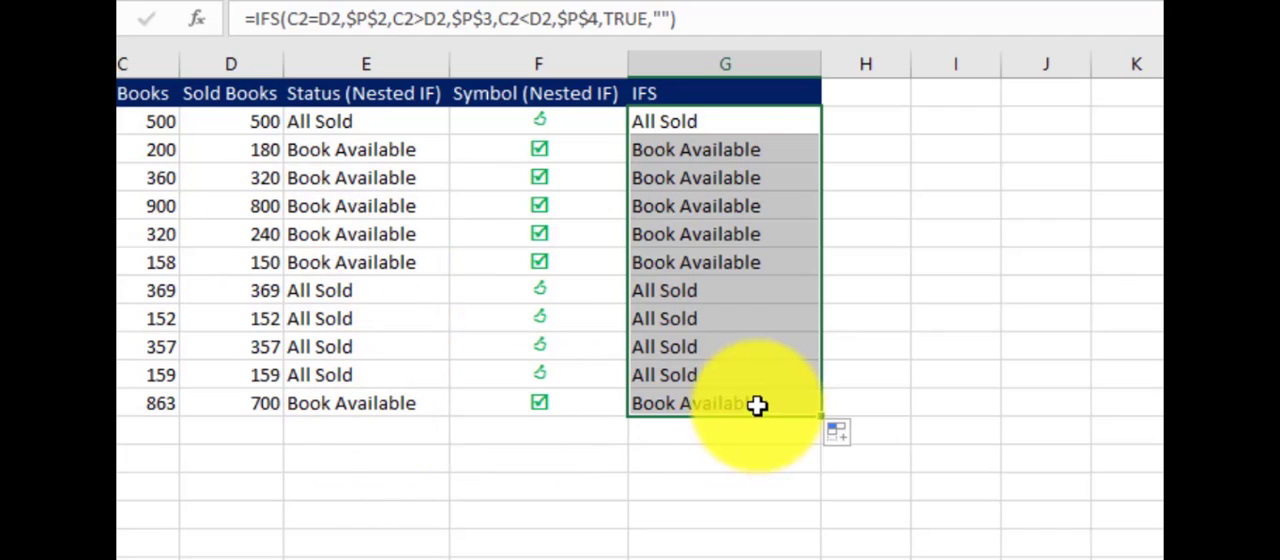
{"action": "left_click", "coordinate": [357, 138]}
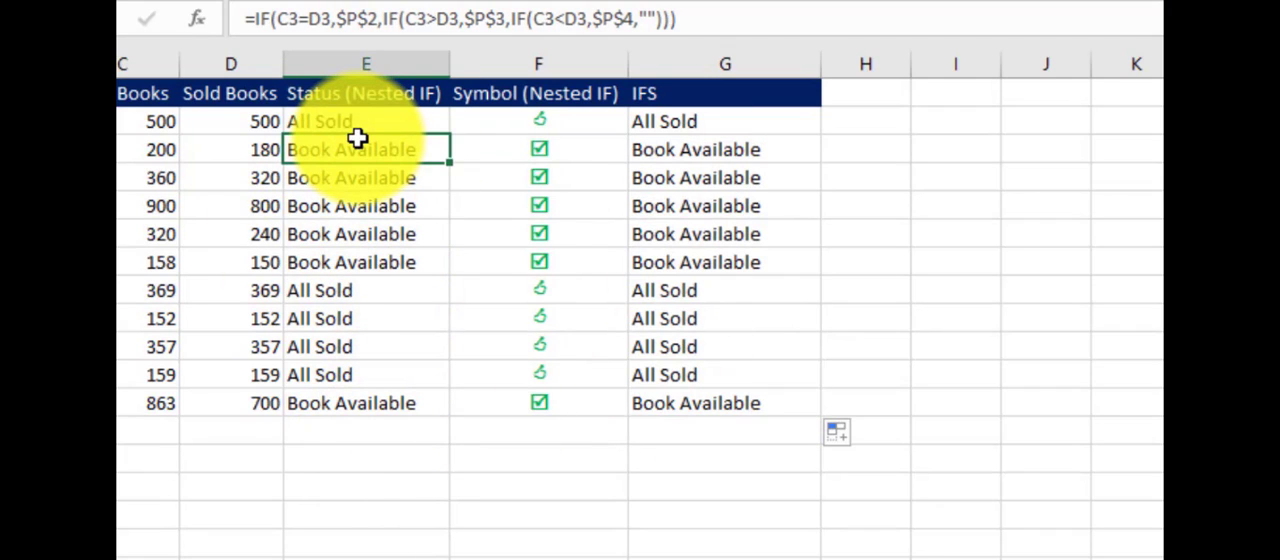
{"action": "left_click", "coordinate": [694, 200]}
- Copy the complete IFS formula from G2 and paste it into I2 as plain text with a leading apostrophe
{"action": "left_click", "coordinate": [686, 124]}
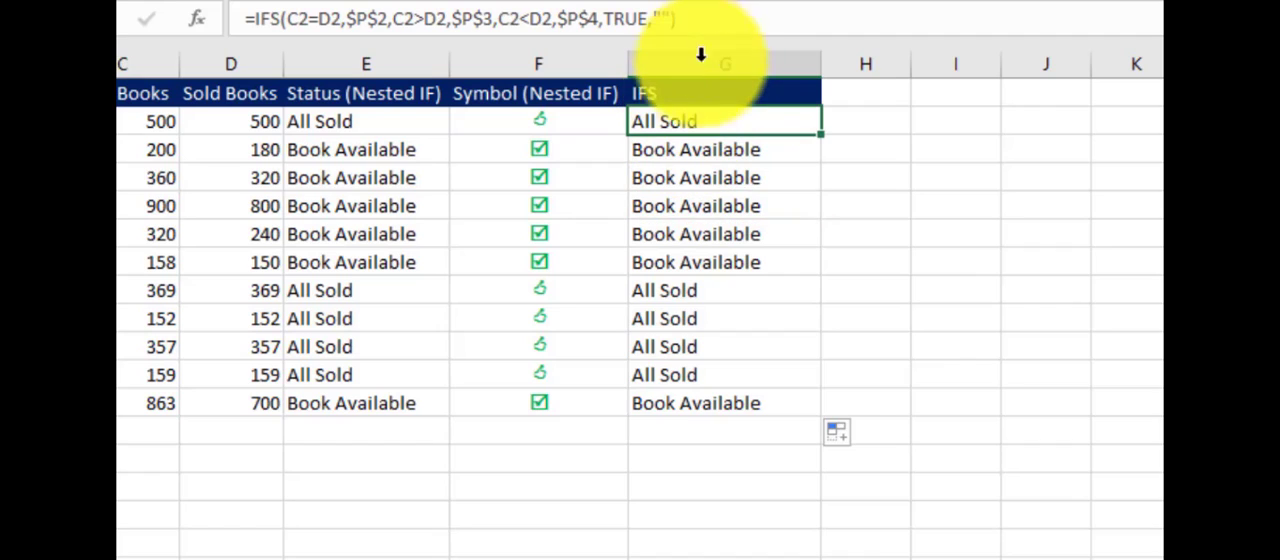
{"action": "left_click", "coordinate": [668, 20]}
{"action": "left_click_drag", "start_coordinate": [668, 20], "coordinate": [245, 22]}
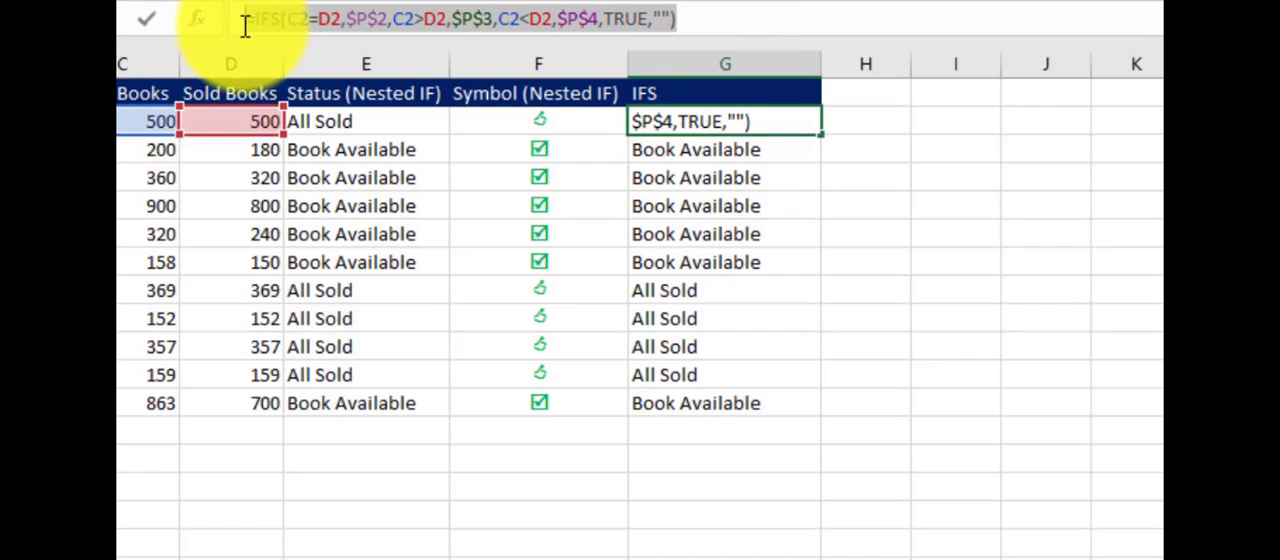
{"action": "key", "text": "ctrl+c"}
{"action": "key", "text": "Escape"}
{"action": "double_click", "coordinate": [990, 120]}
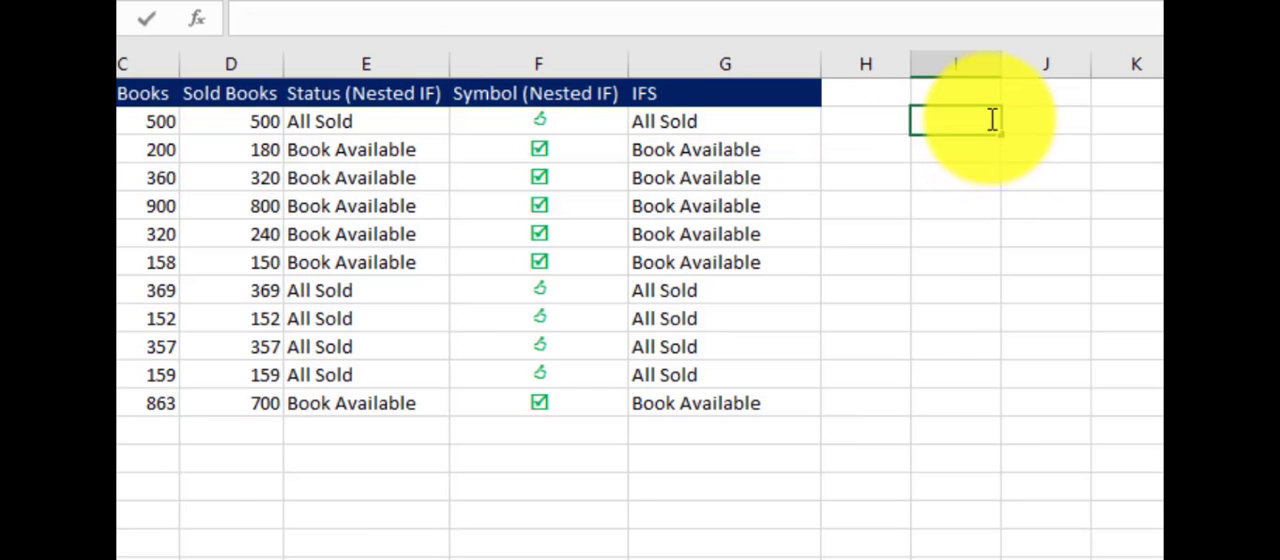
{"action": "type", "text": "'"}
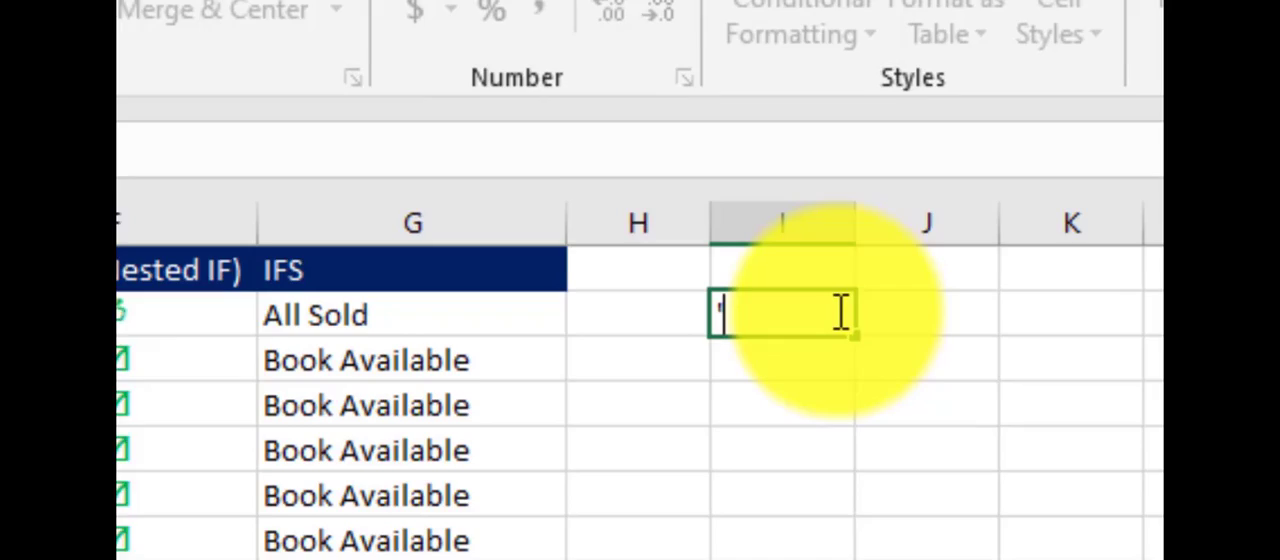
{"action": "key", "text": "ctrl+v"}
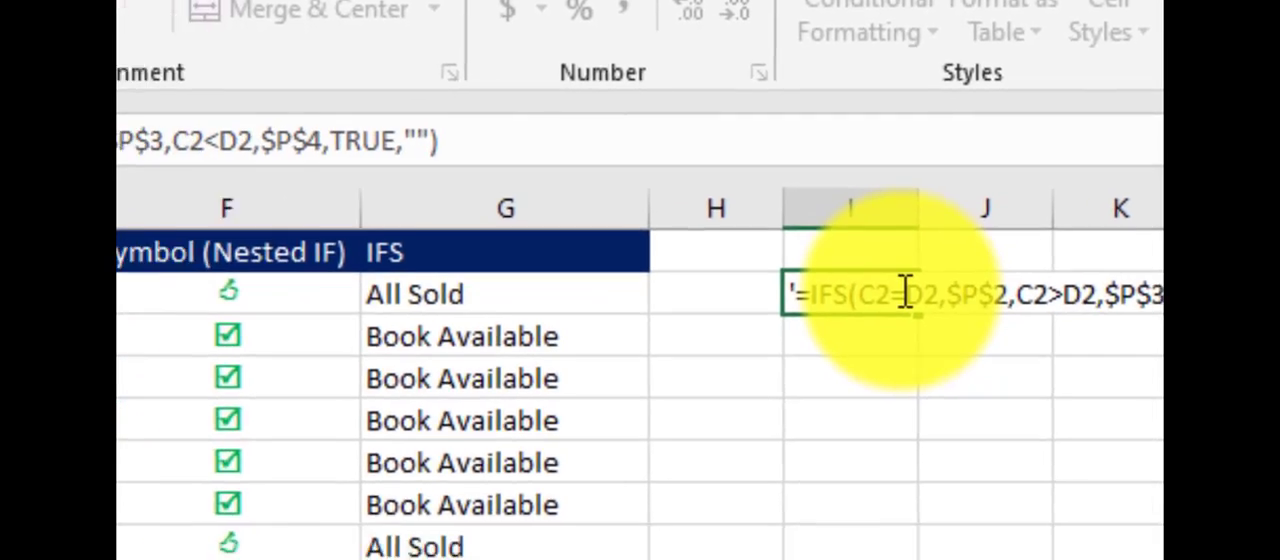
{"action": "left_click", "coordinate": [925, 252]}
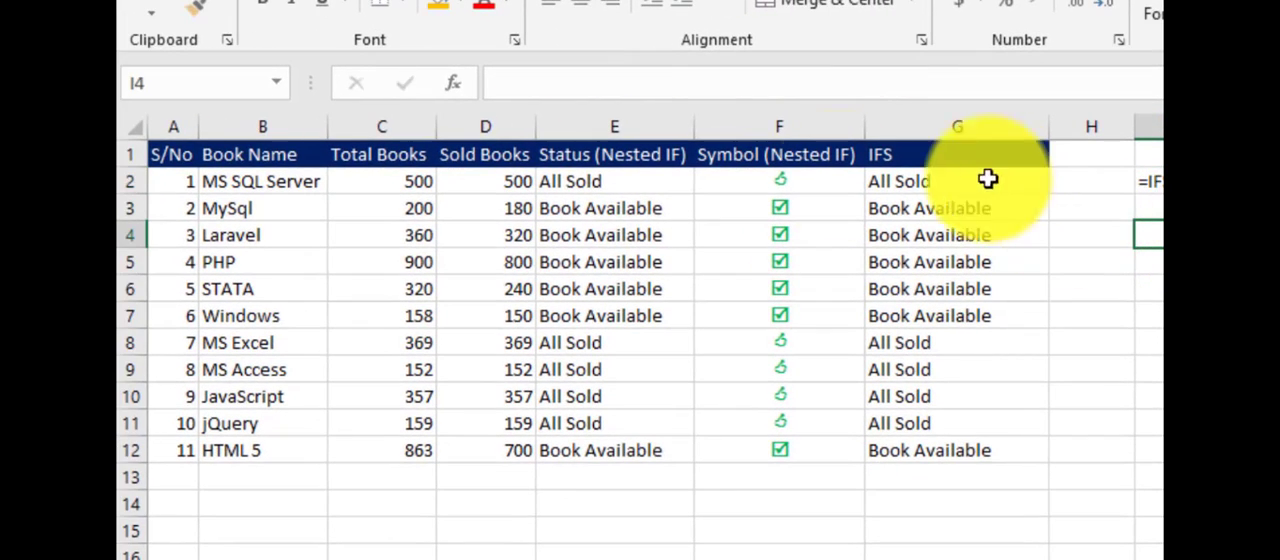
- Copy the complete nested IF formula from E2 and paste it into I3 as plain text with a leading apostrophe
{"action": "left_click", "coordinate": [637, 188]}
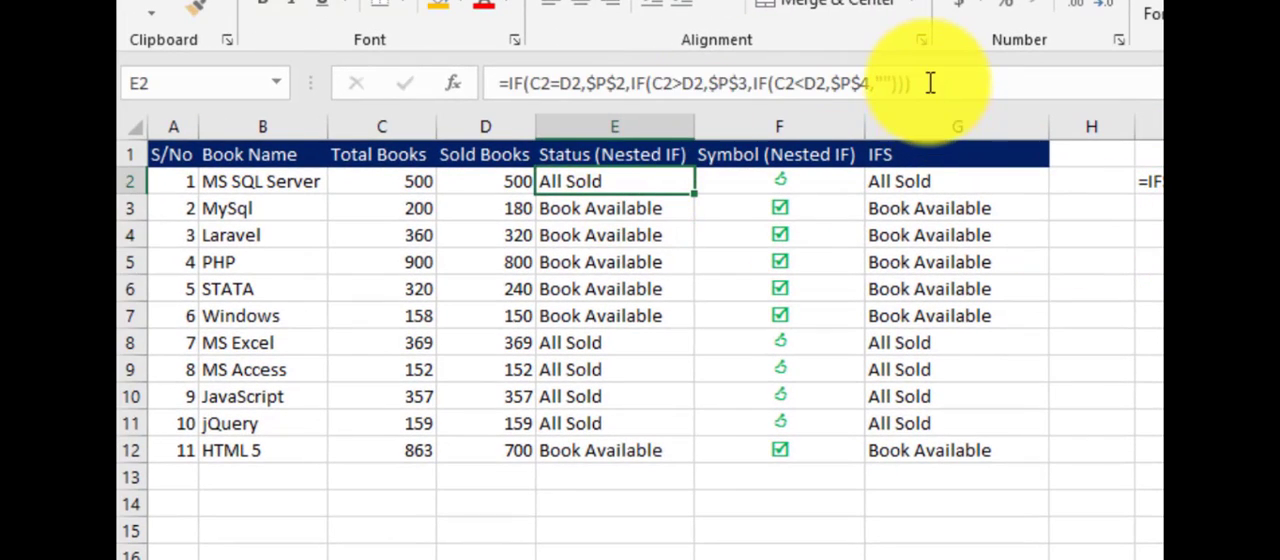
{"action": "left_click_drag", "start_coordinate": [912, 84], "coordinate": [500, 87]}
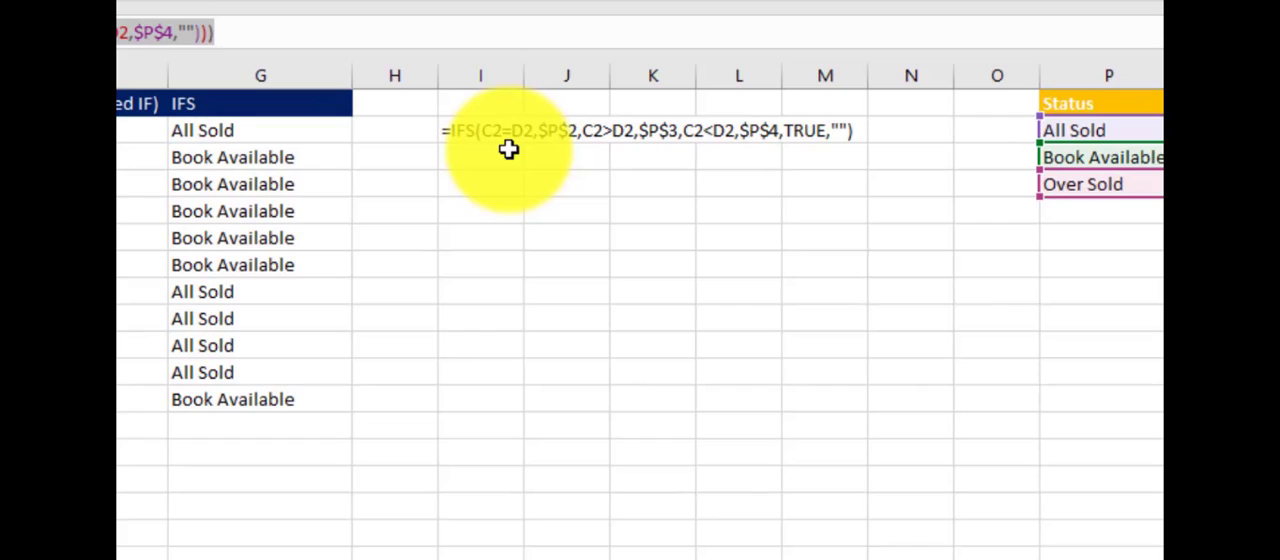
{"action": "key", "text": "Escape"}
{"action": "double_click", "coordinate": [510, 152]}
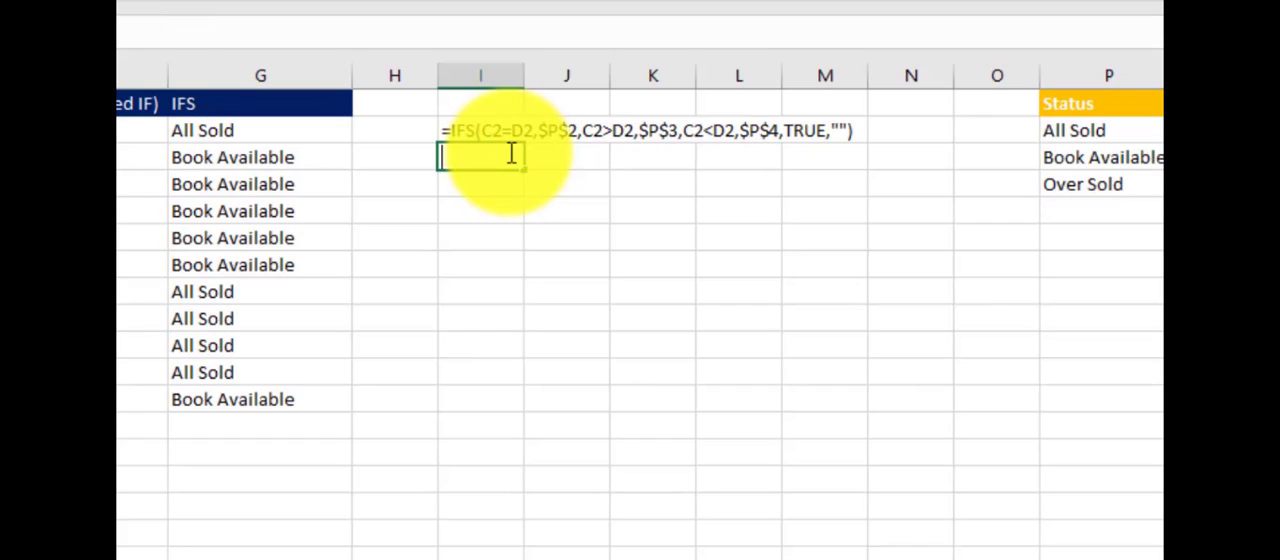
{"action": "type", "text": "'"}
{"action": "key", "text": "ctrl+v"}
{"action": "left_click", "coordinate": [563, 212]}
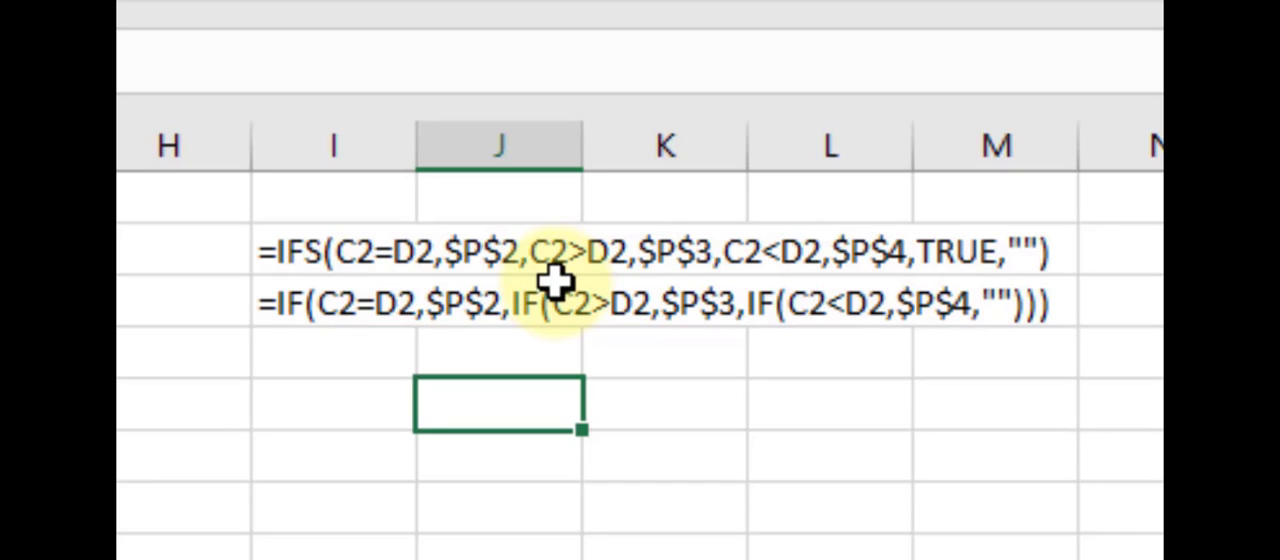
- Start a trial IFS formula in I5 to examine its argument hints, and clear the cell again
{"action": "left_click", "coordinate": [355, 404]}
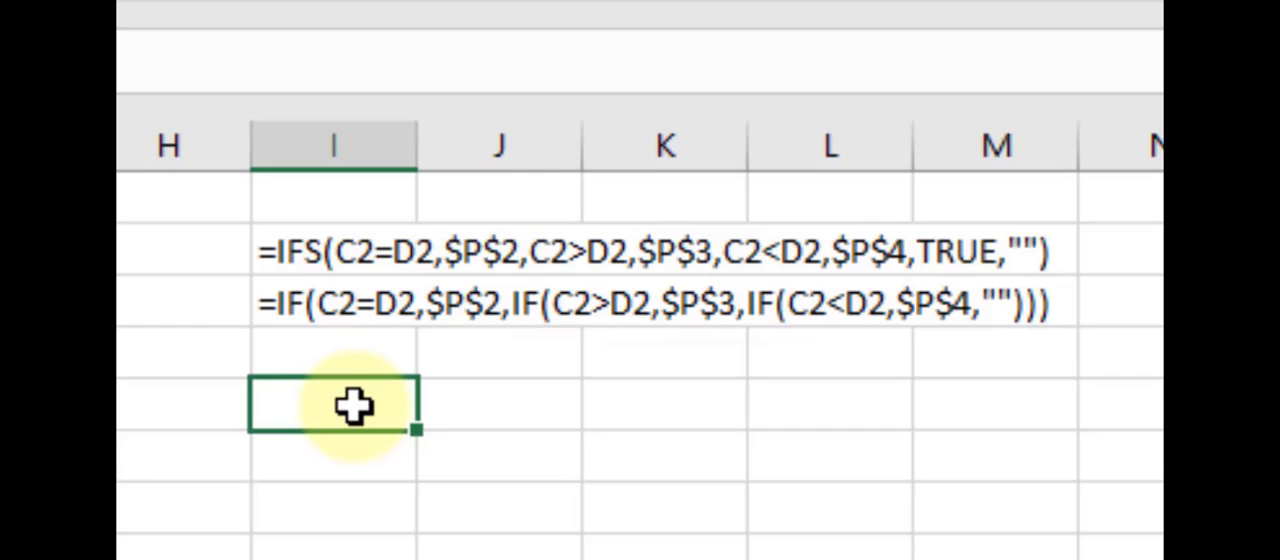
{"action": "type", "text": "-"}
{"action": "key", "text": "BackSpace"}
{"action": "type", "text": "=ifs("}
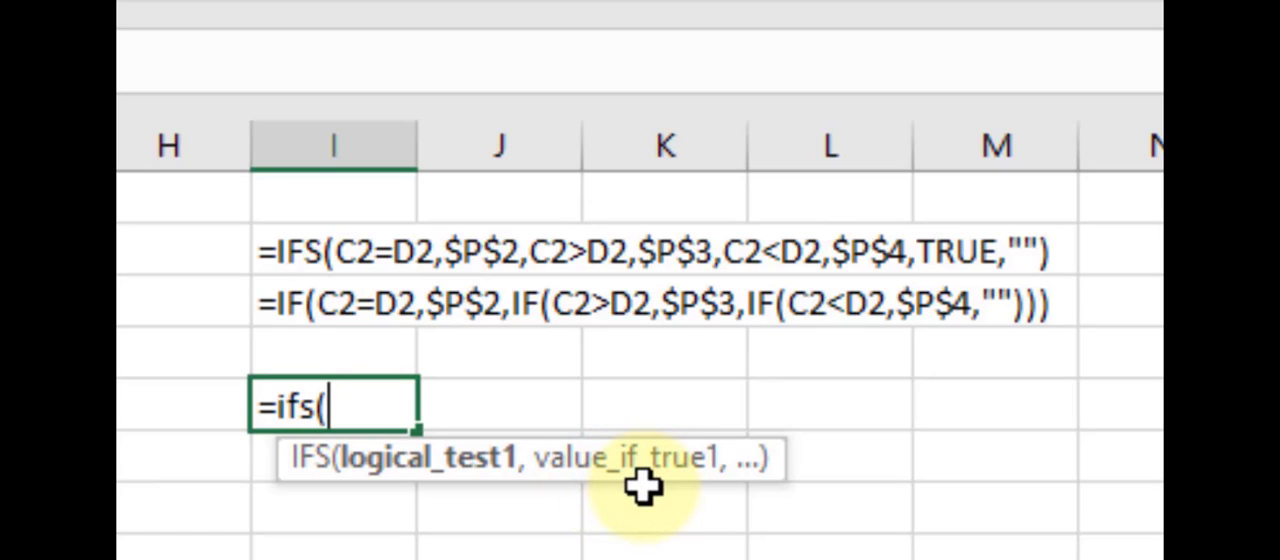
{"action": "type", "text": ","}
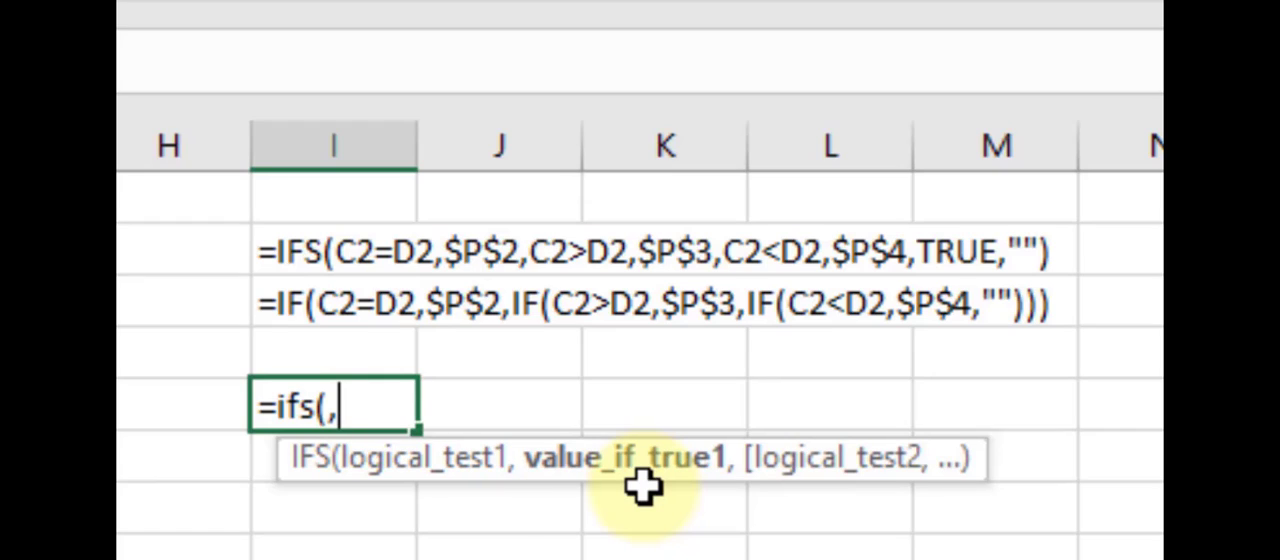
{"action": "type", "text": ","}
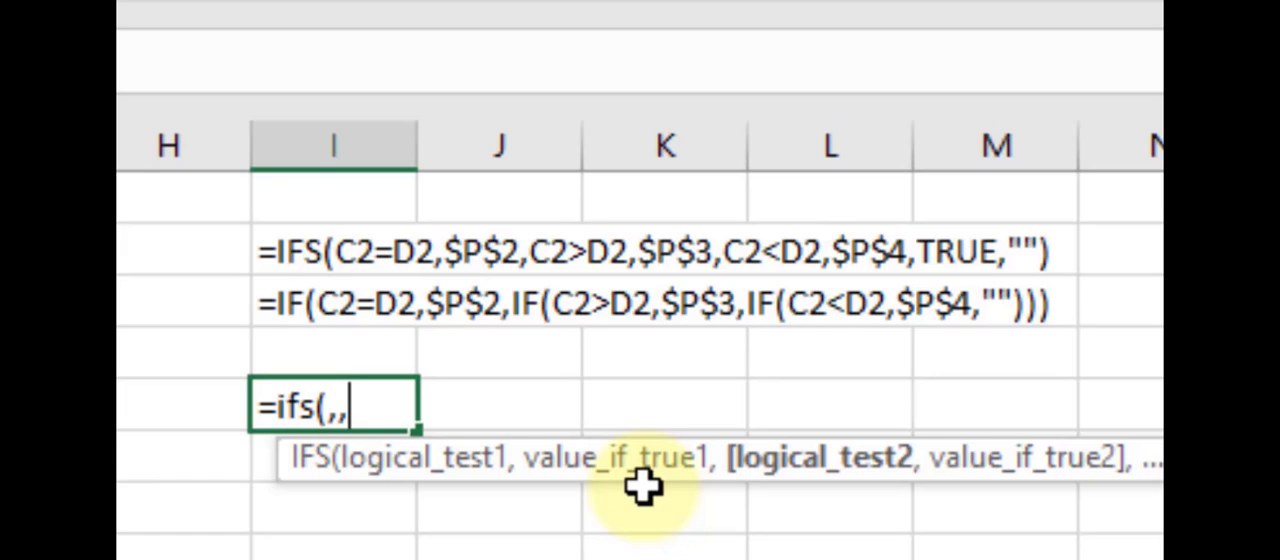
{"action": "key", "text": "BackSpace"}
{"action": "key", "text": "BackSpace"}
{"action": "key", "text": "BackSpace"}
{"action": "key", "text": "BackSpace"}
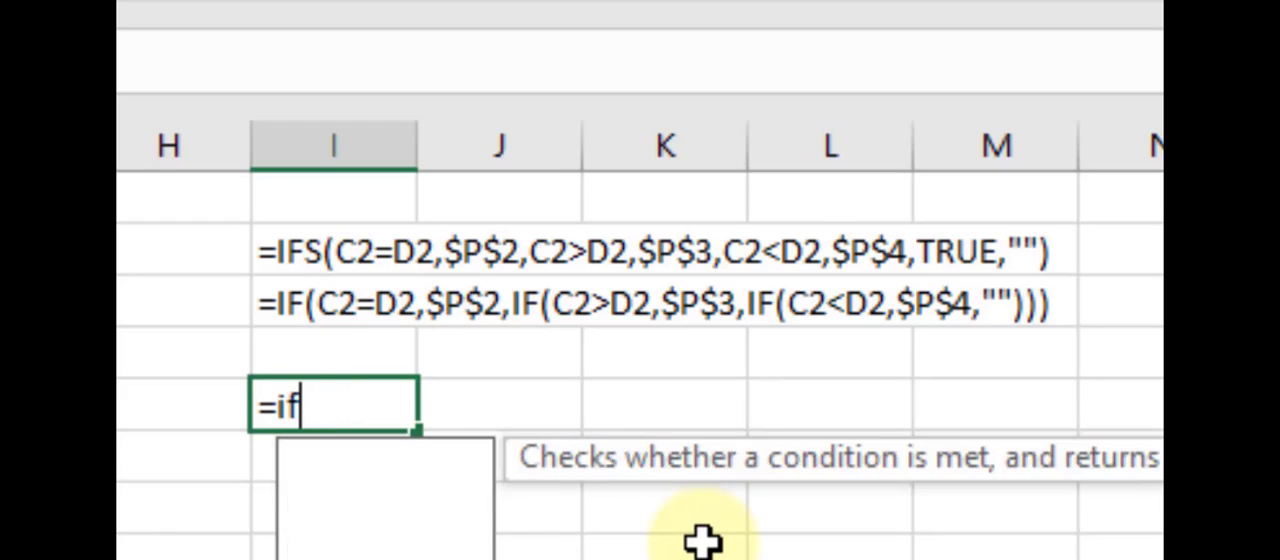
{"action": "key", "text": "BackSpace"}
{"action": "key", "text": "BackSpace"}
{"action": "key", "text": "BackSpace"}
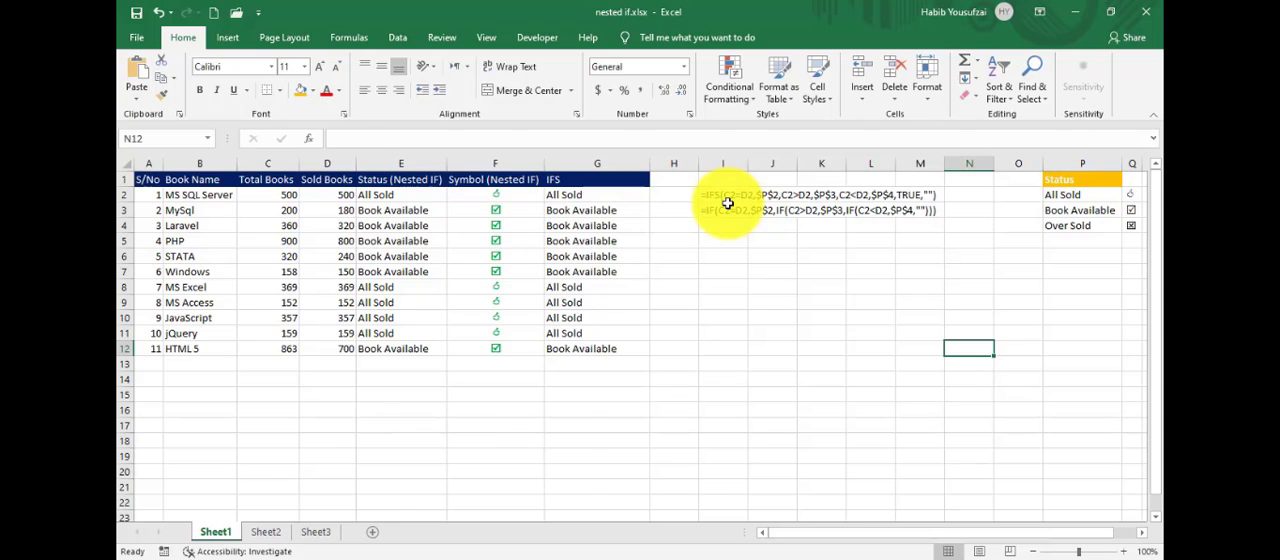
- Switch to Sheet2 and examine the grade table's Min and Max limits, the marks in C2 and the nested IF formula in D2
{"action": "key", "text": "ctrl+Page_Down"}
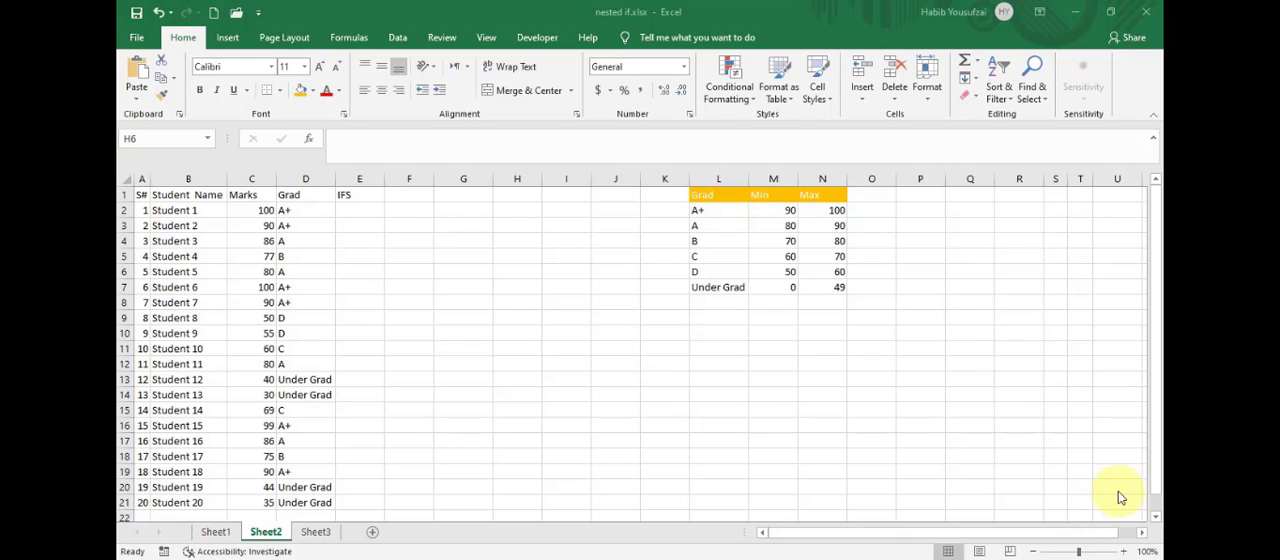
{"action": "left_click", "coordinate": [288, 210]}
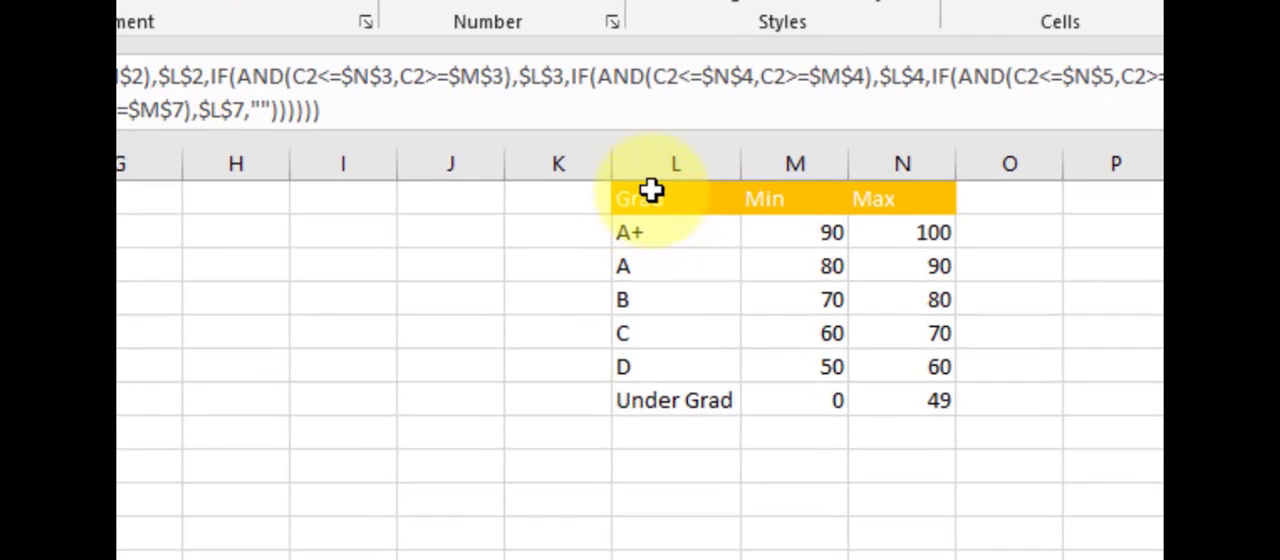
{"action": "left_click", "coordinate": [654, 163]}
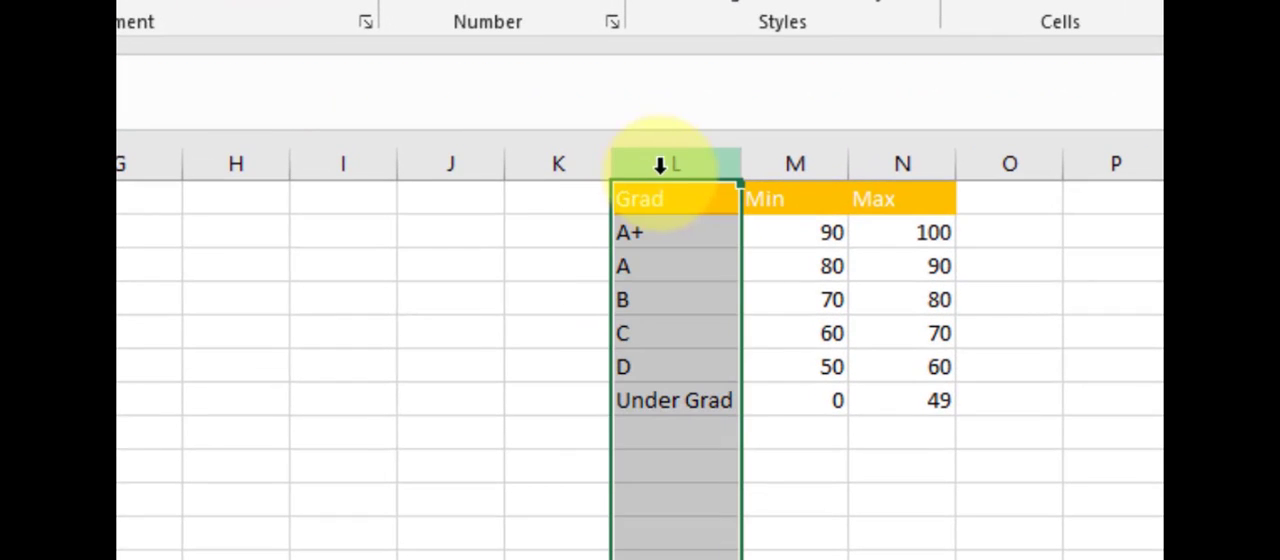
{"action": "left_click", "coordinate": [823, 163]}
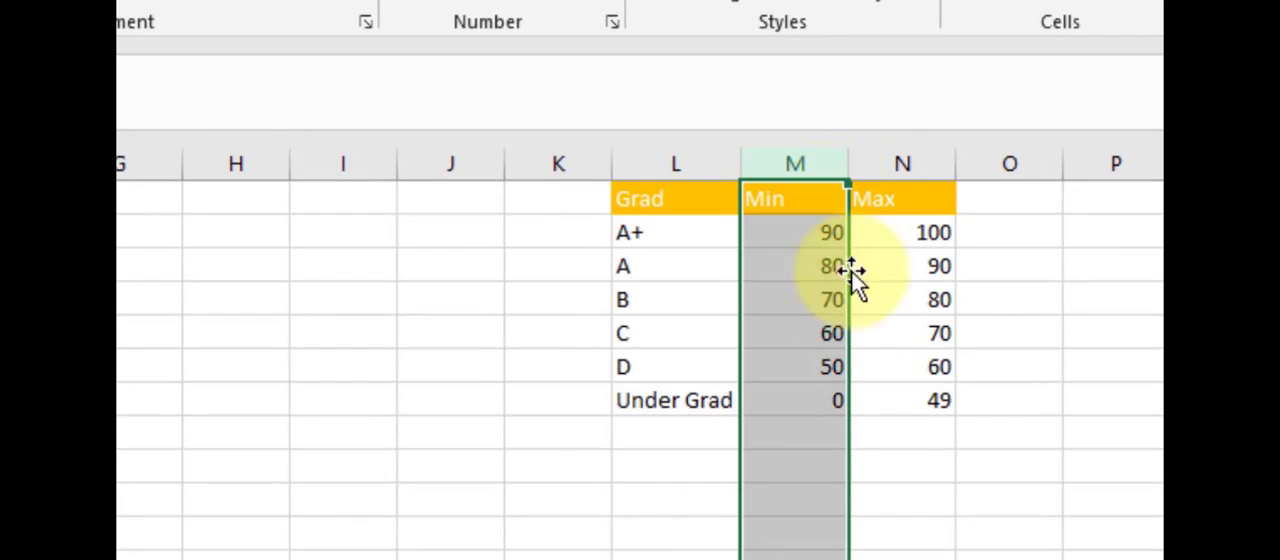
{"action": "left_click", "coordinate": [903, 164]}
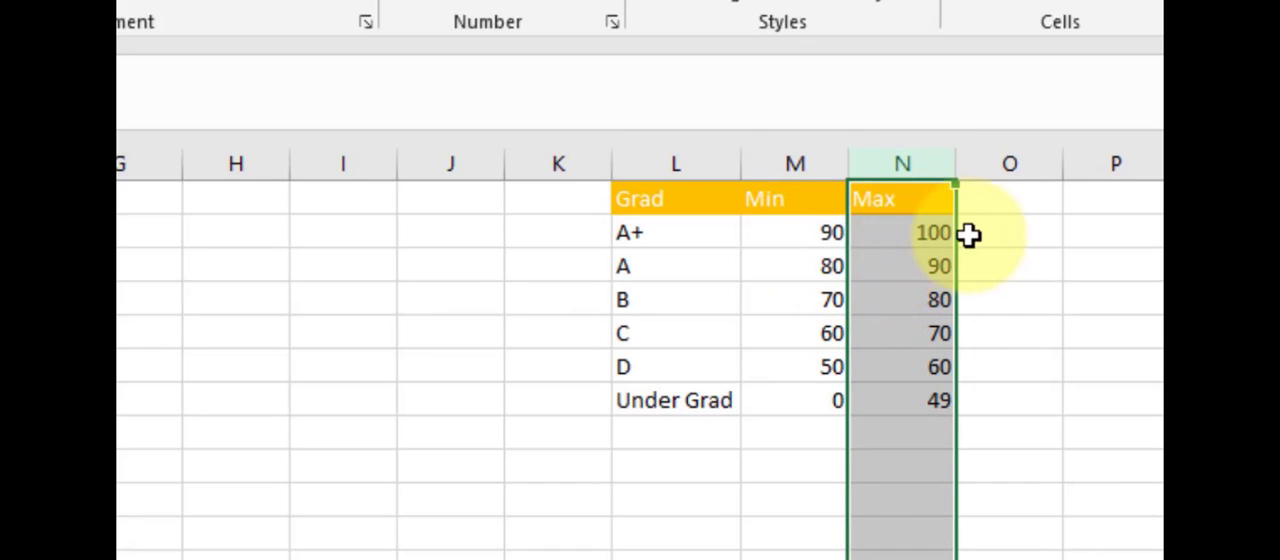
{"action": "left_click", "coordinate": [938, 232]}
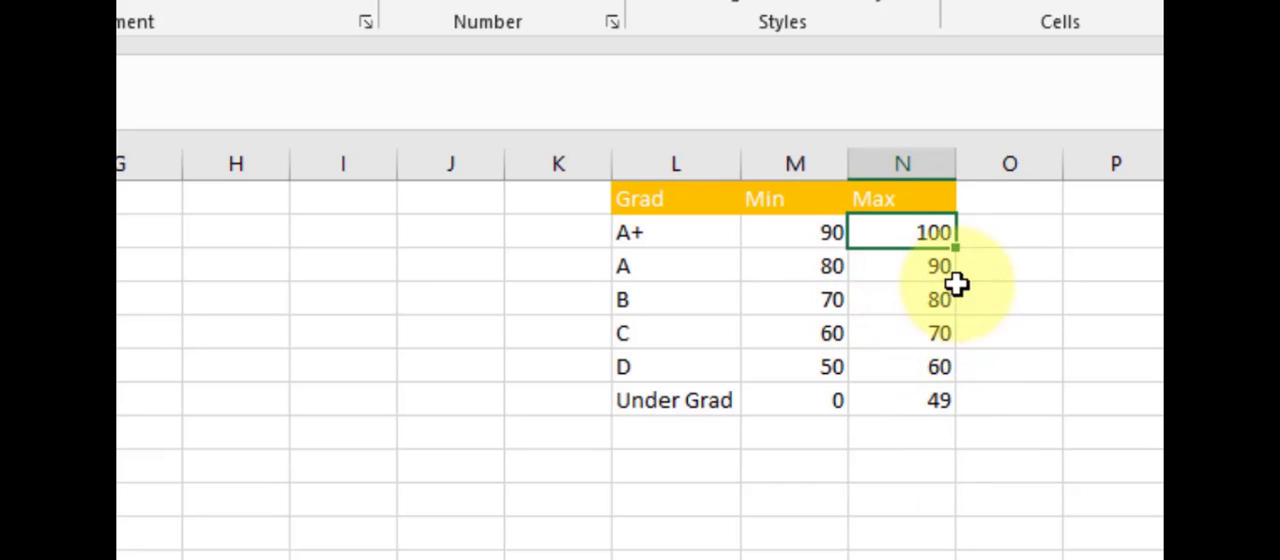
{"action": "left_click", "coordinate": [830, 232]}
{"action": "left_click", "coordinate": [900, 230]}
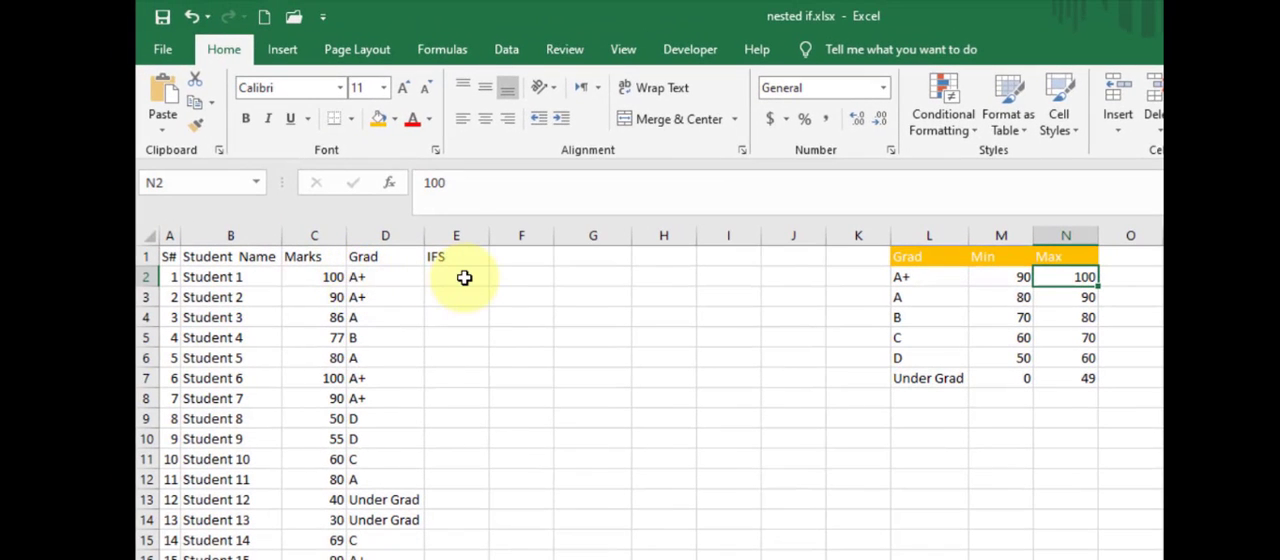
{"action": "left_click", "coordinate": [316, 277]}
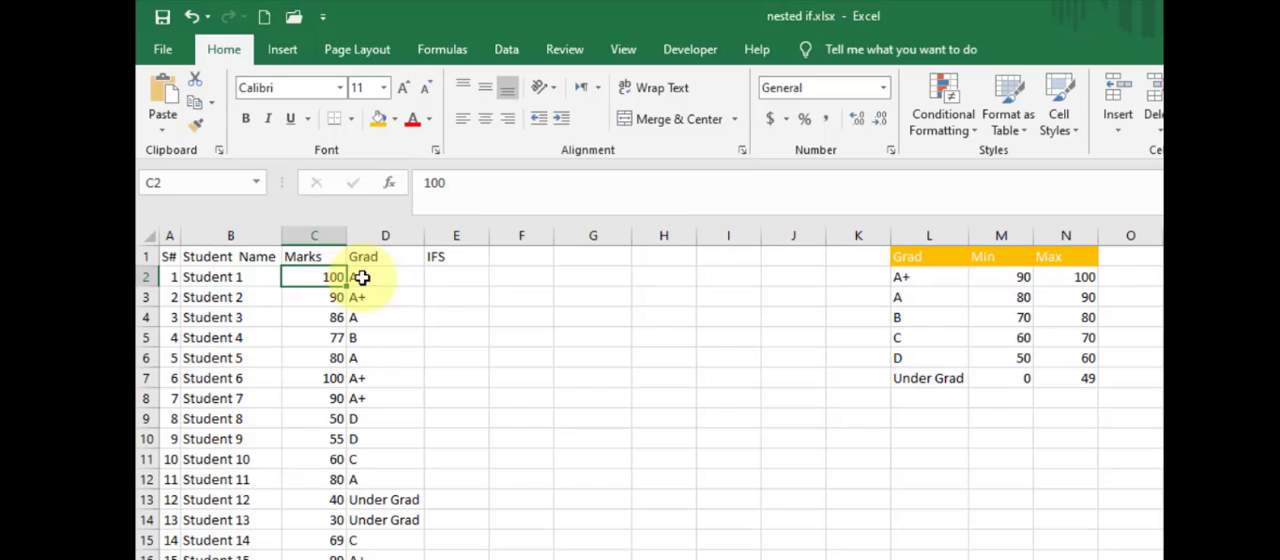
{"action": "left_click", "coordinate": [423, 283]}
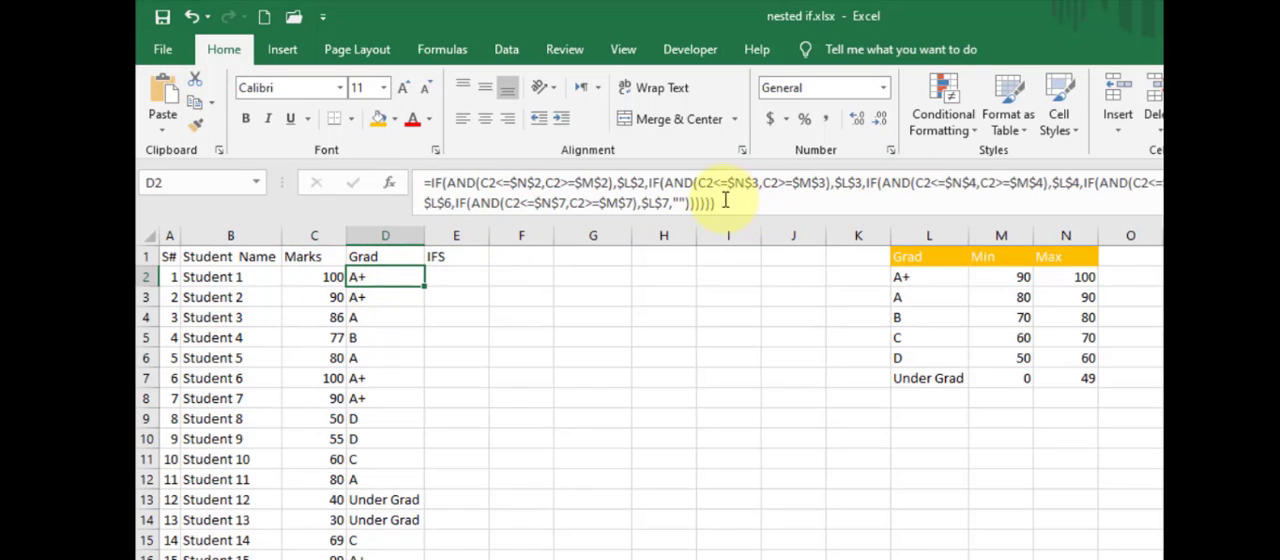
- Start an IFS formula in E2 with an AND test whose first condition is C2>=$M$2
{"action": "left_click", "coordinate": [455, 280]}
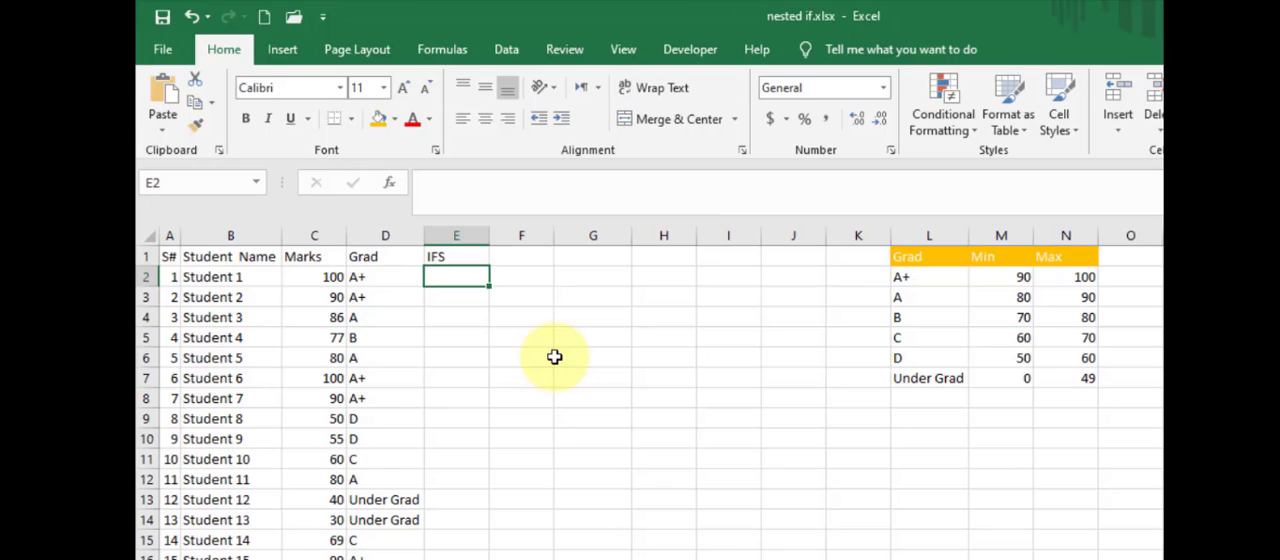
{"action": "type", "text": "="}
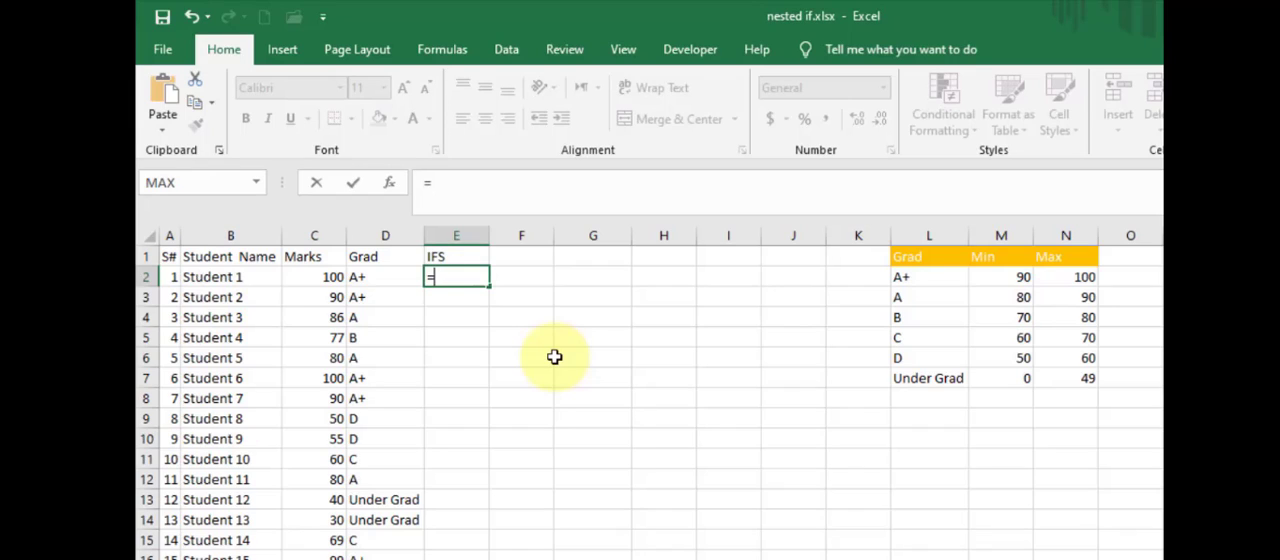
{"action": "type", "text": "ifs("}
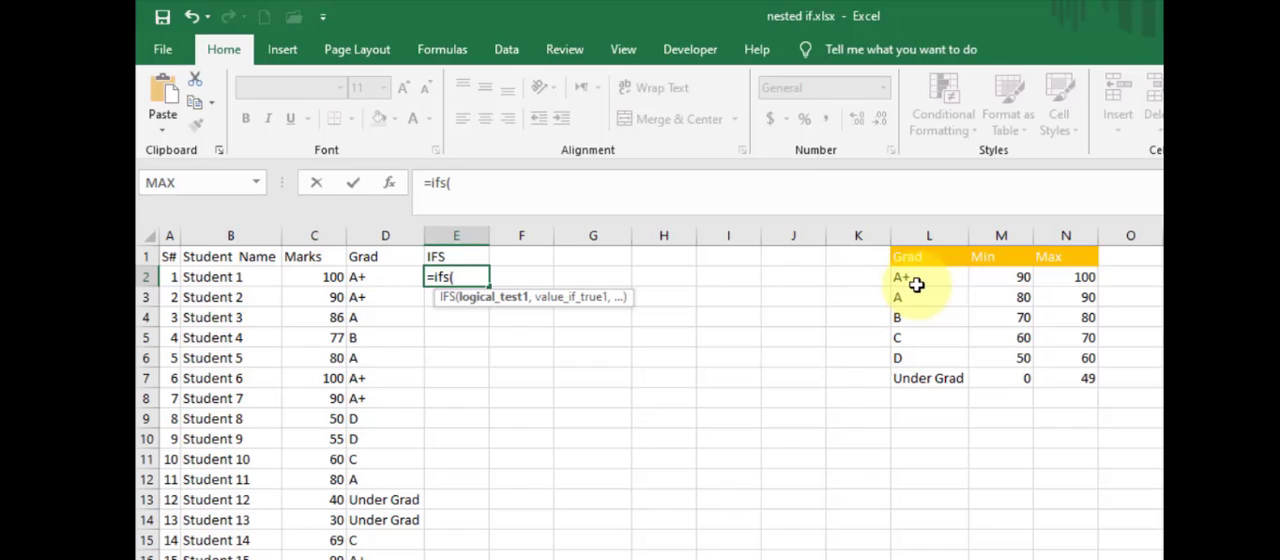
{"action": "type", "text": "and("}
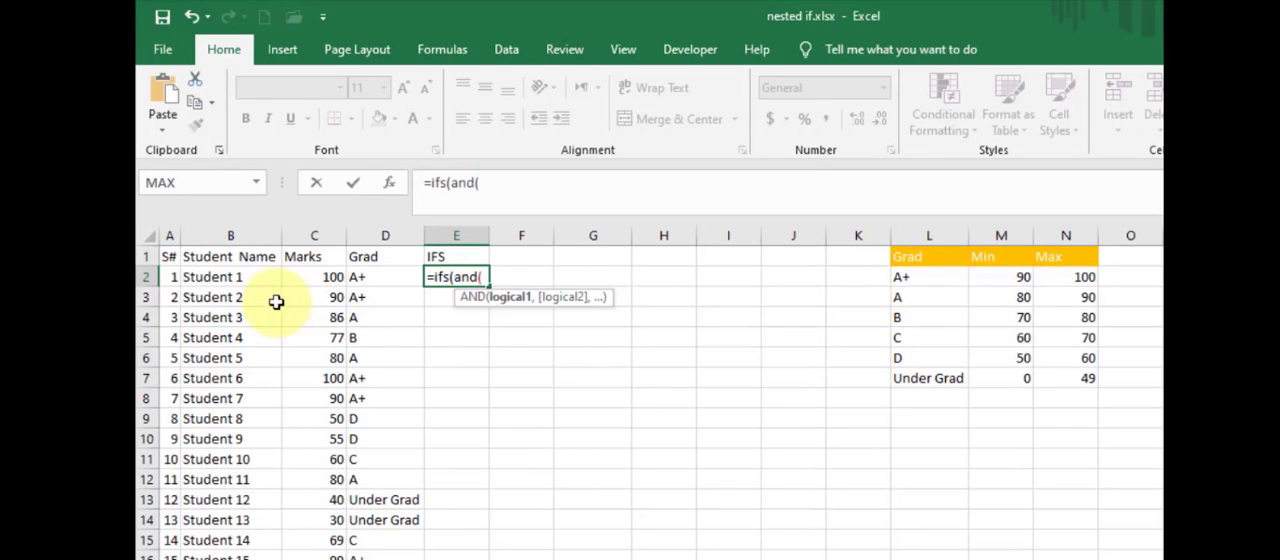
{"action": "left_click", "coordinate": [300, 276]}
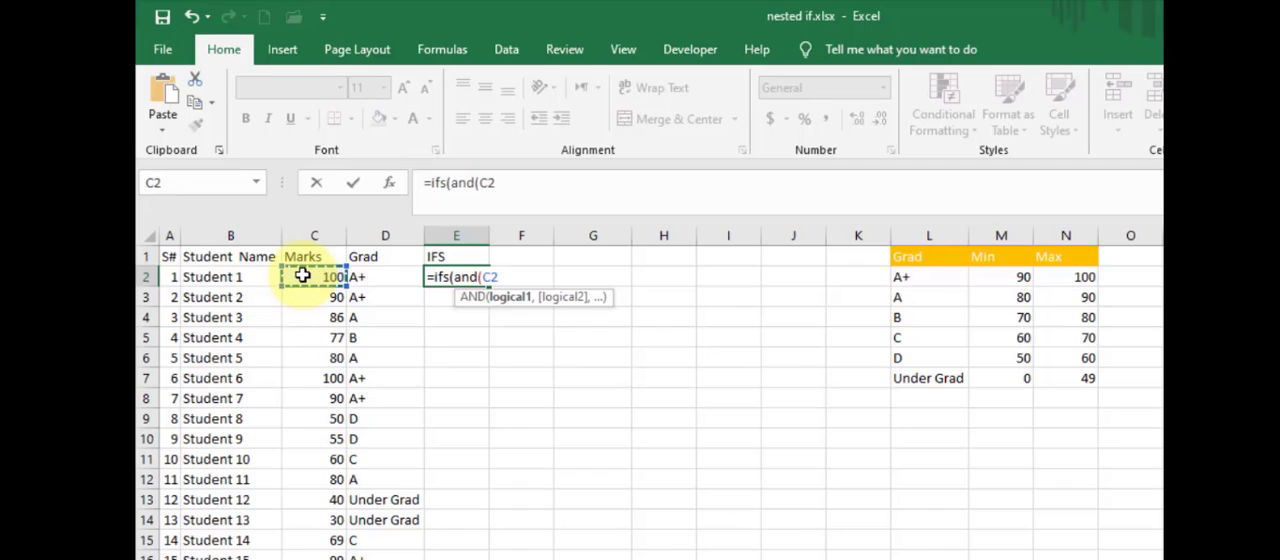
{"action": "type", "text": ">="}
{"action": "left_click", "coordinate": [1008, 277]}
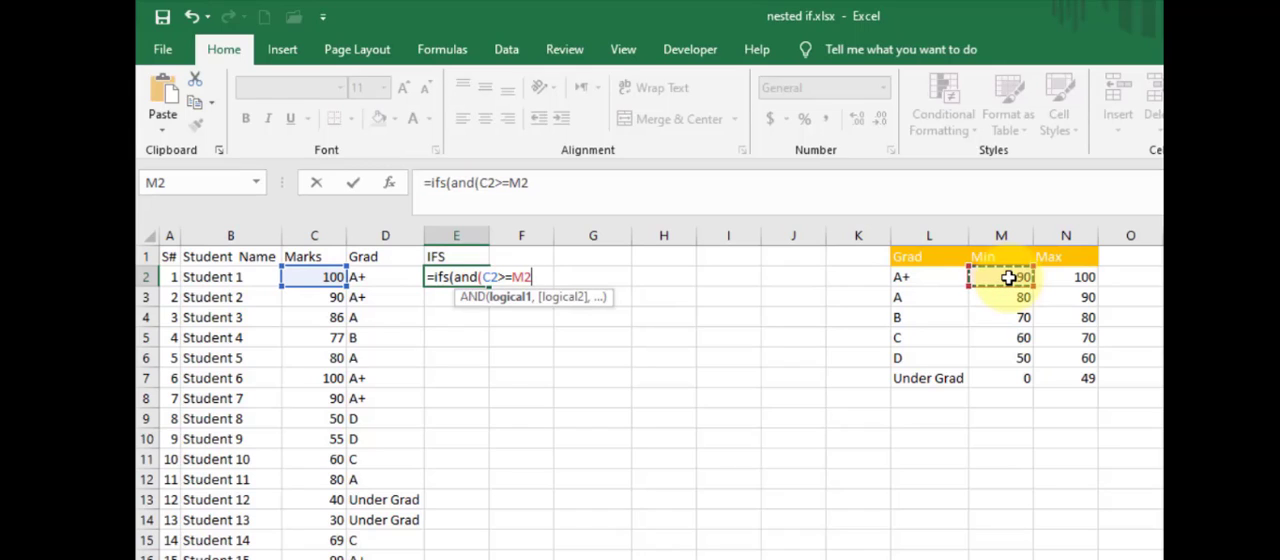
{"action": "key", "text": "F4"}
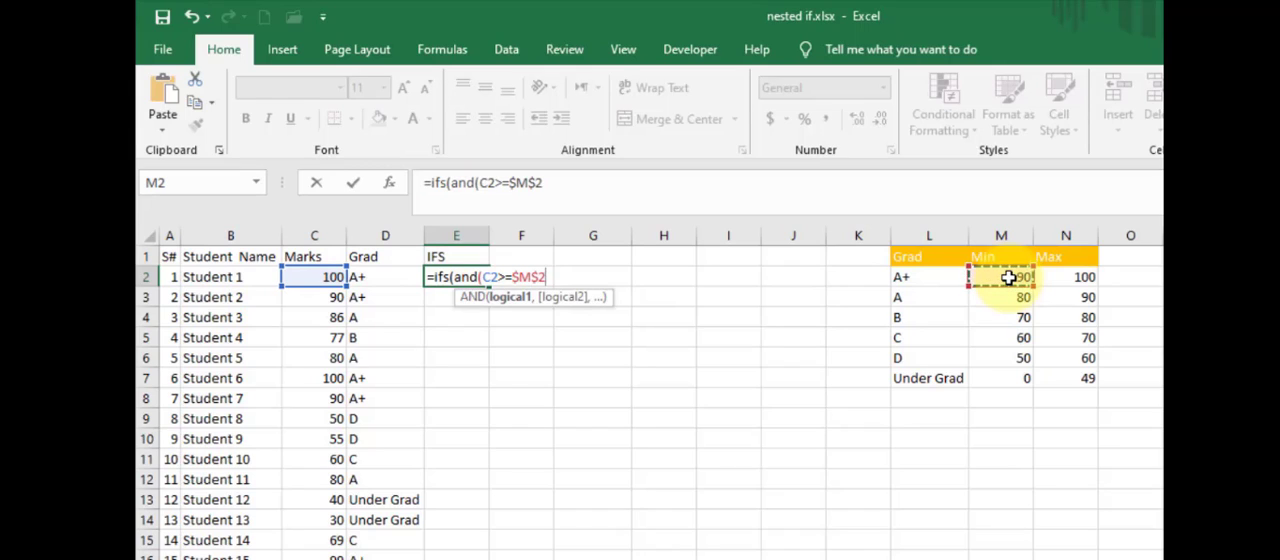
{"action": "type", "text": ","}
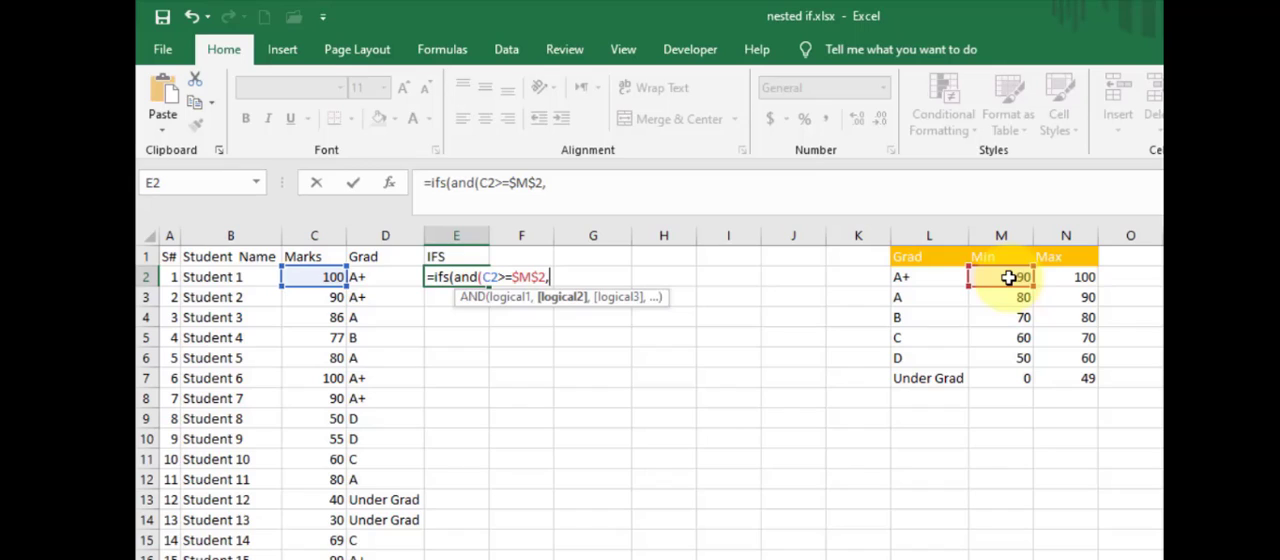
- Add C2<=$N$2 as the second condition of the AND test and close the AND function
{"action": "left_click", "coordinate": [304, 279]}
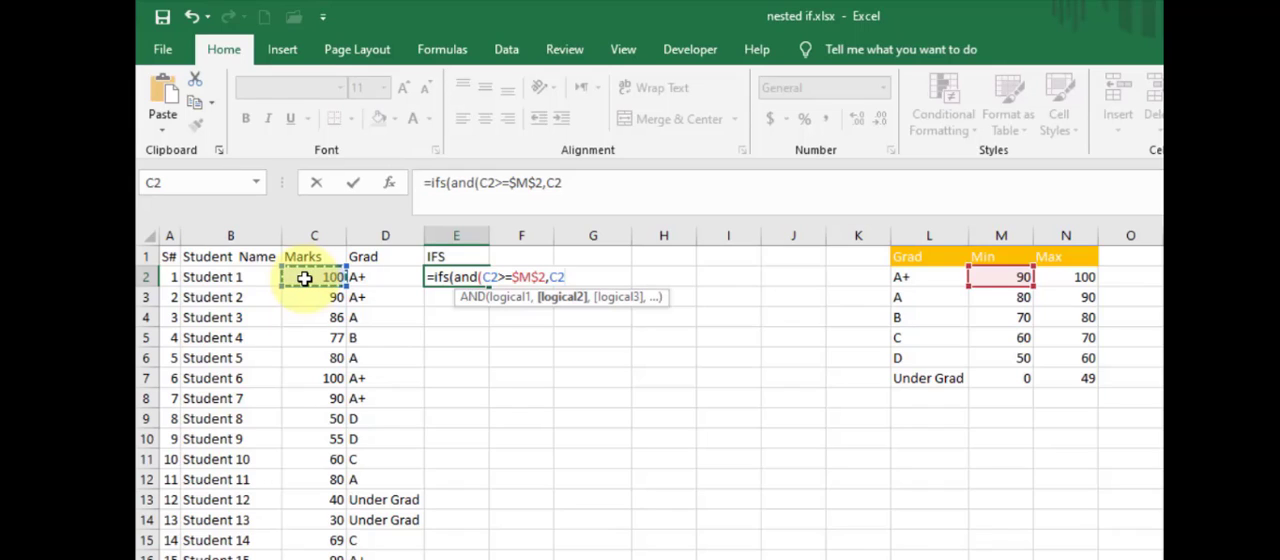
{"action": "type", "text": "<="}
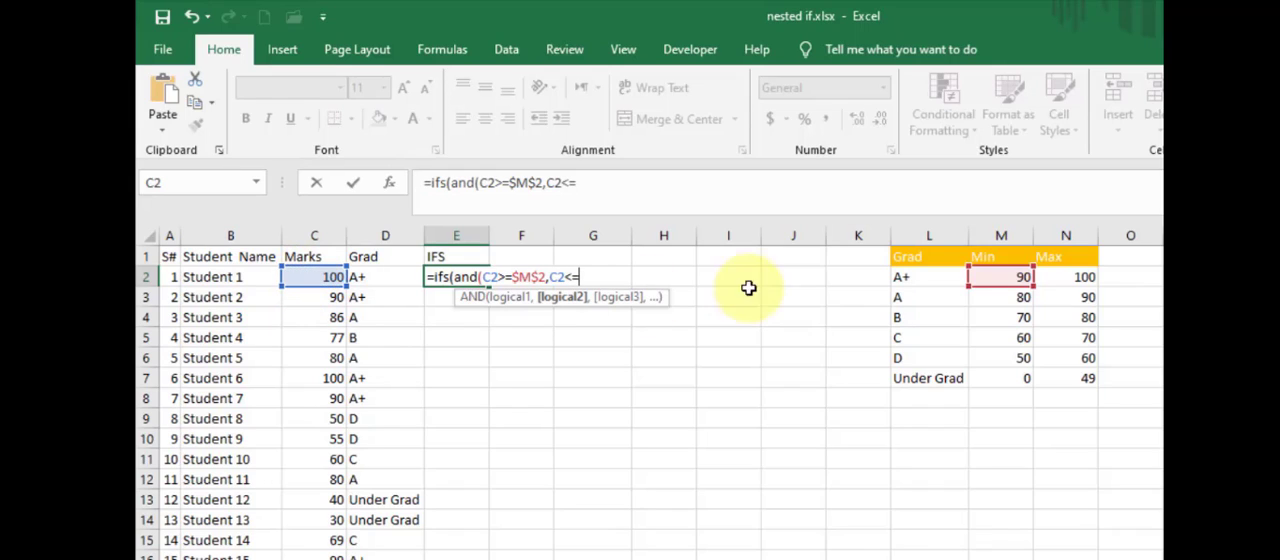
{"action": "left_click", "coordinate": [1076, 282]}
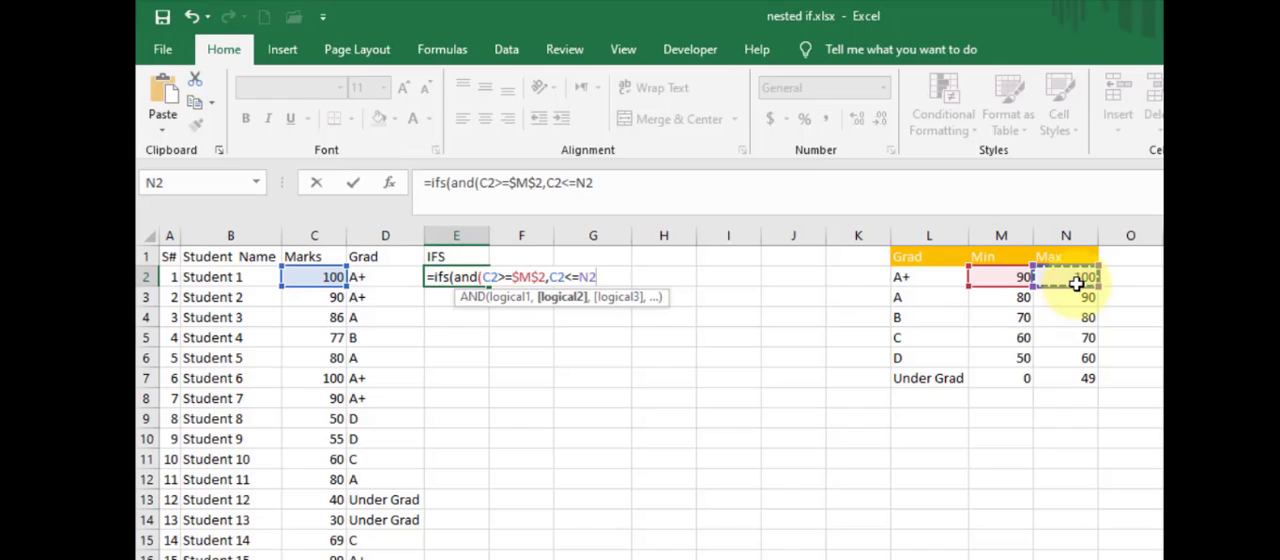
{"action": "key", "text": "F4"}
{"action": "type", "text": ")"}
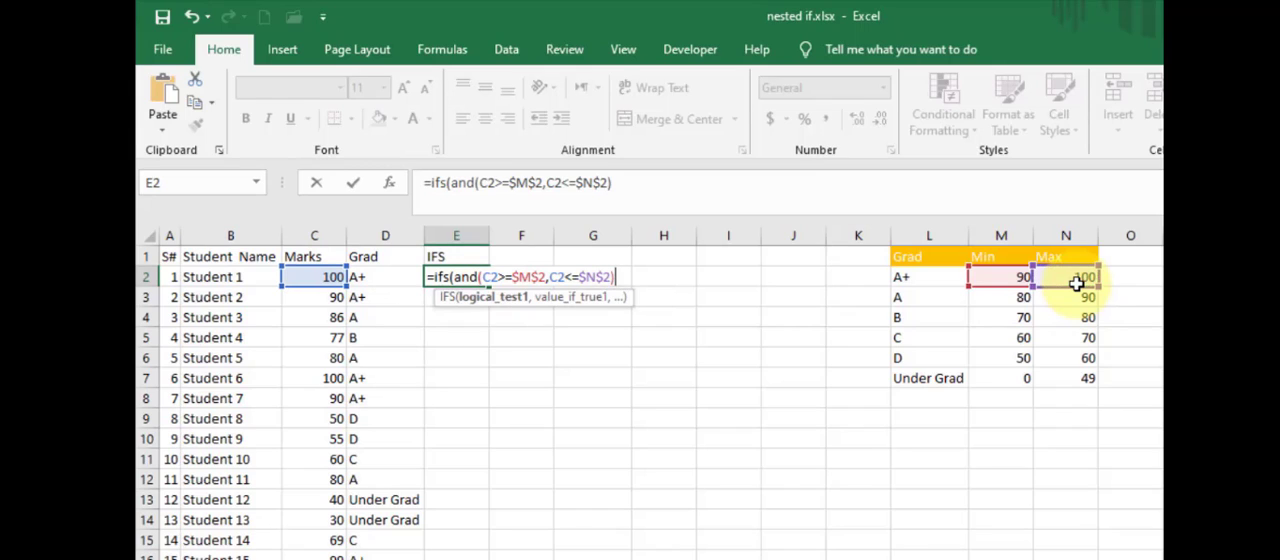
{"action": "type", "text": ","}
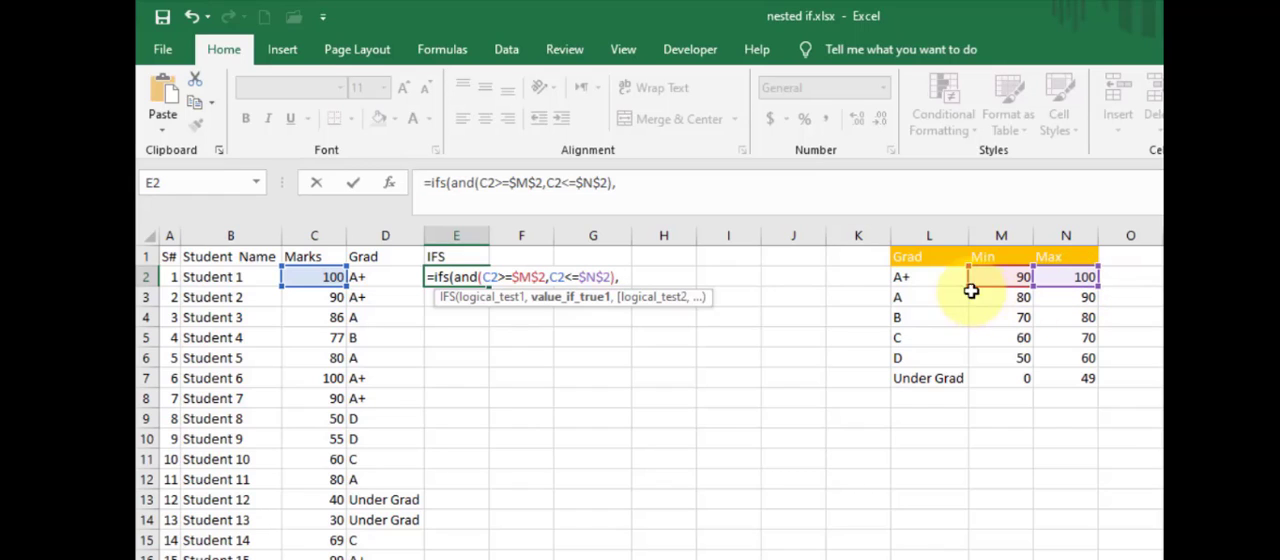
- Return the A+ grade through $L$2 for the first IFS test and make room for the second test
{"action": "left_click", "coordinate": [935, 278]}
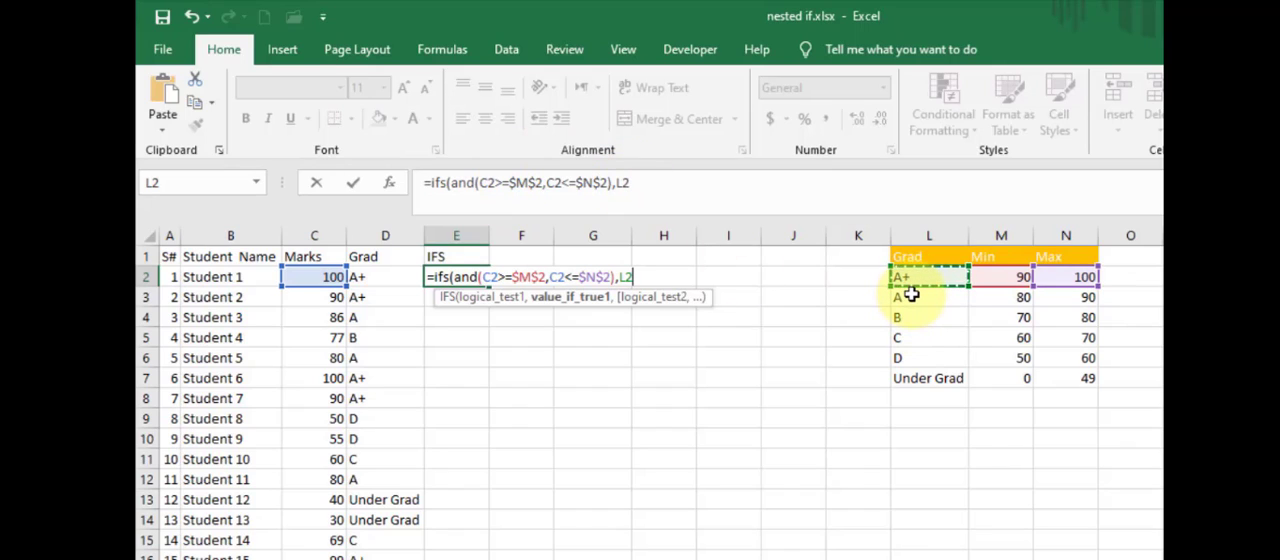
{"action": "key", "text": "F4"}
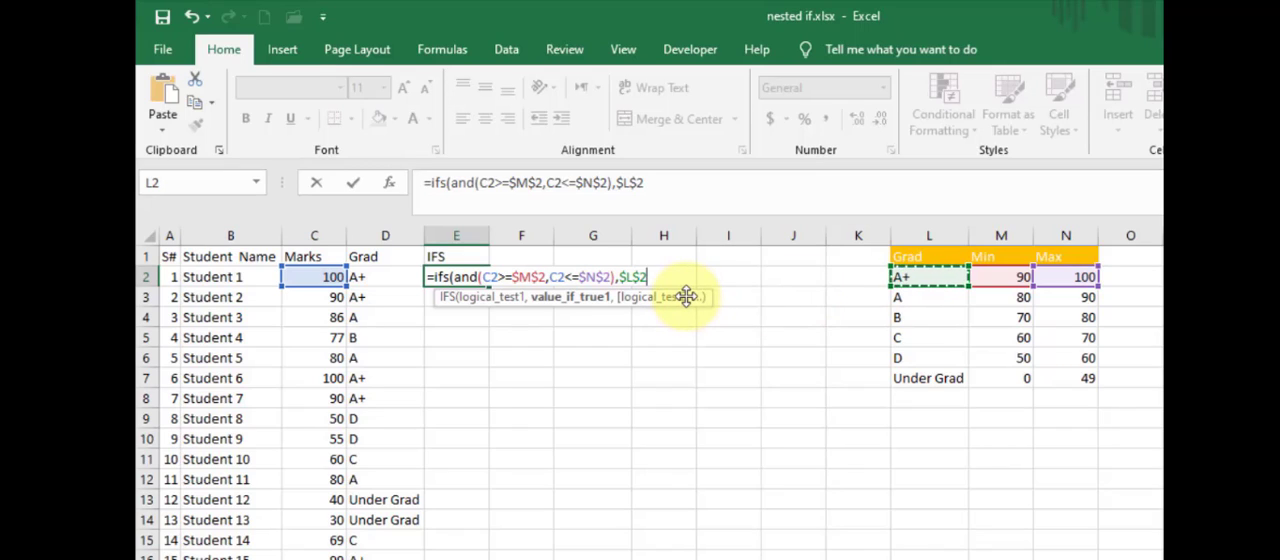
{"action": "type", "text": ","}
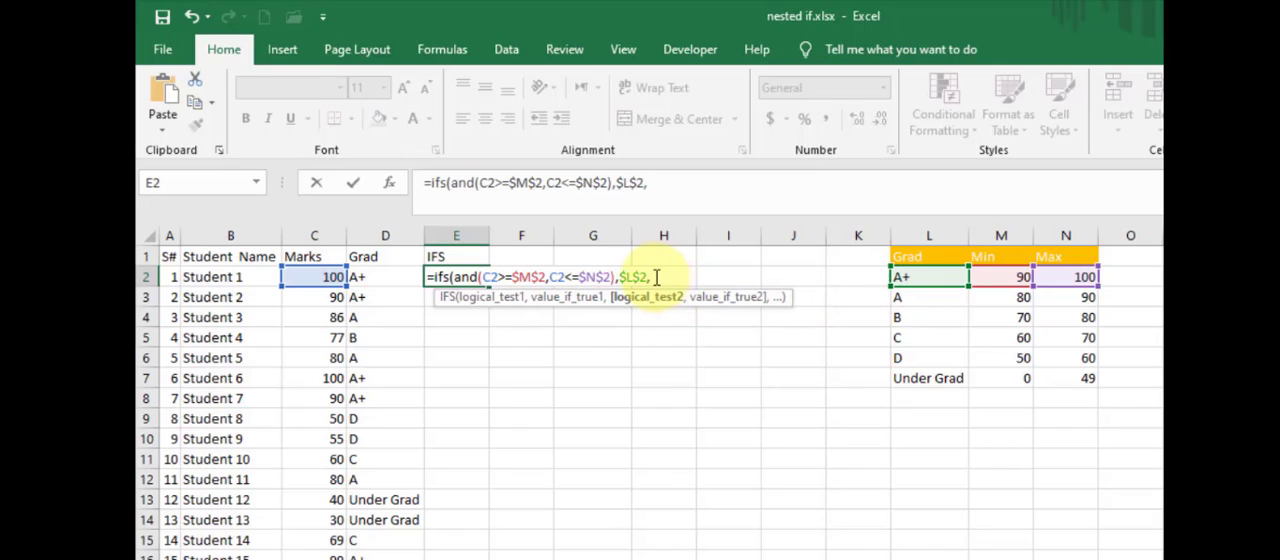
- Duplicate the first AND test with its $L$2 result at the end of the IFS formula in E2
{"action": "left_click_drag", "start_coordinate": [652, 277], "coordinate": [456, 278]}
{"action": "key", "text": "ctrl+c"}
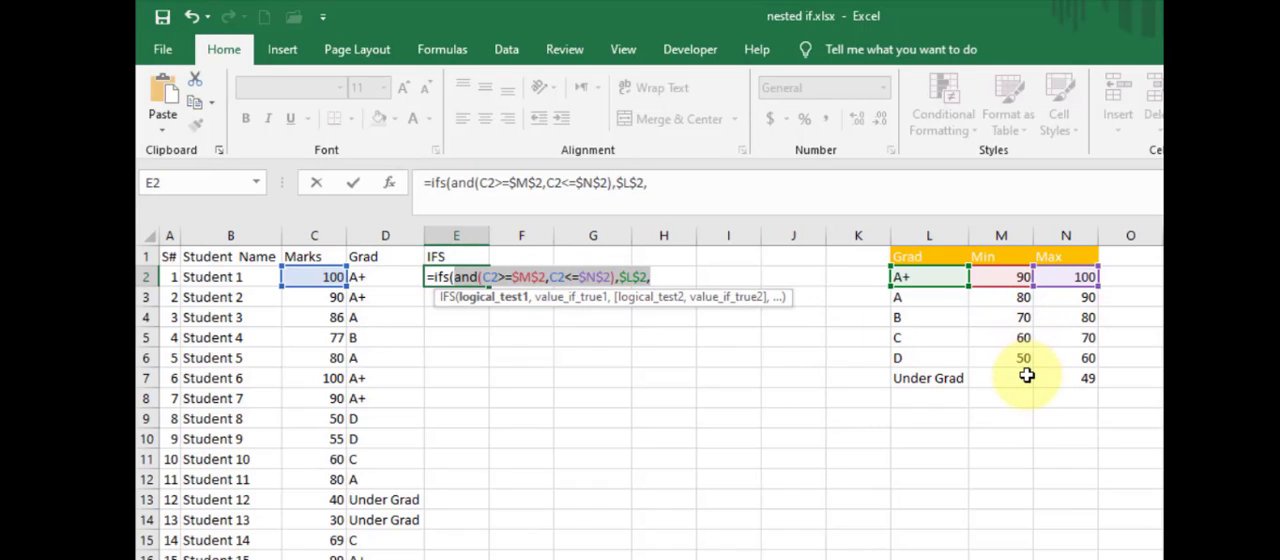
{"action": "left_click", "coordinate": [698, 186]}
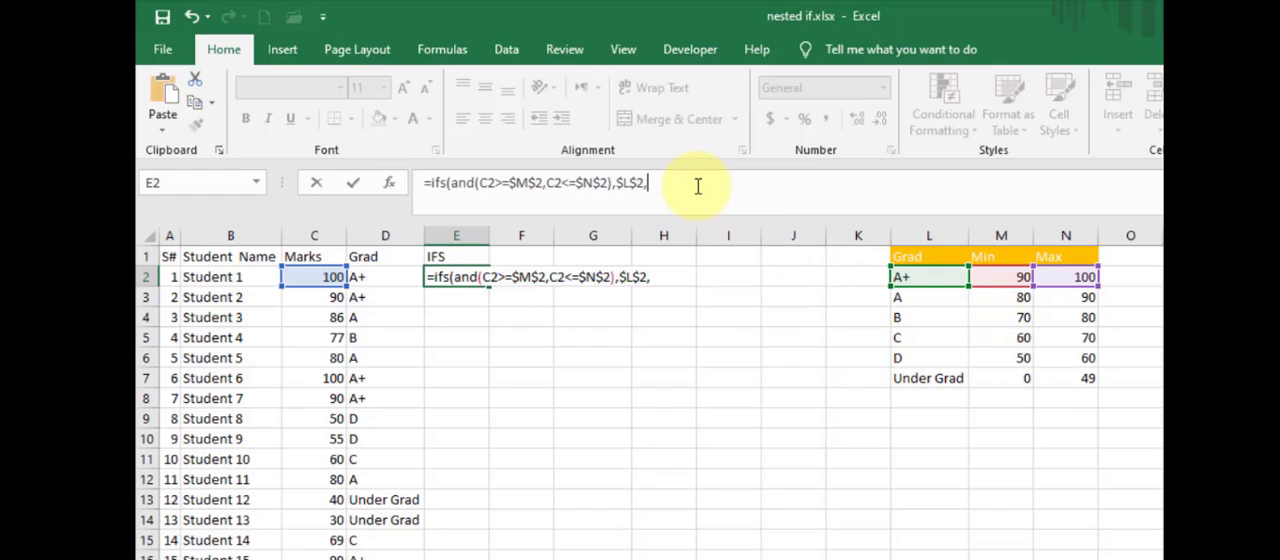
{"action": "key", "text": "ctrl+v"}
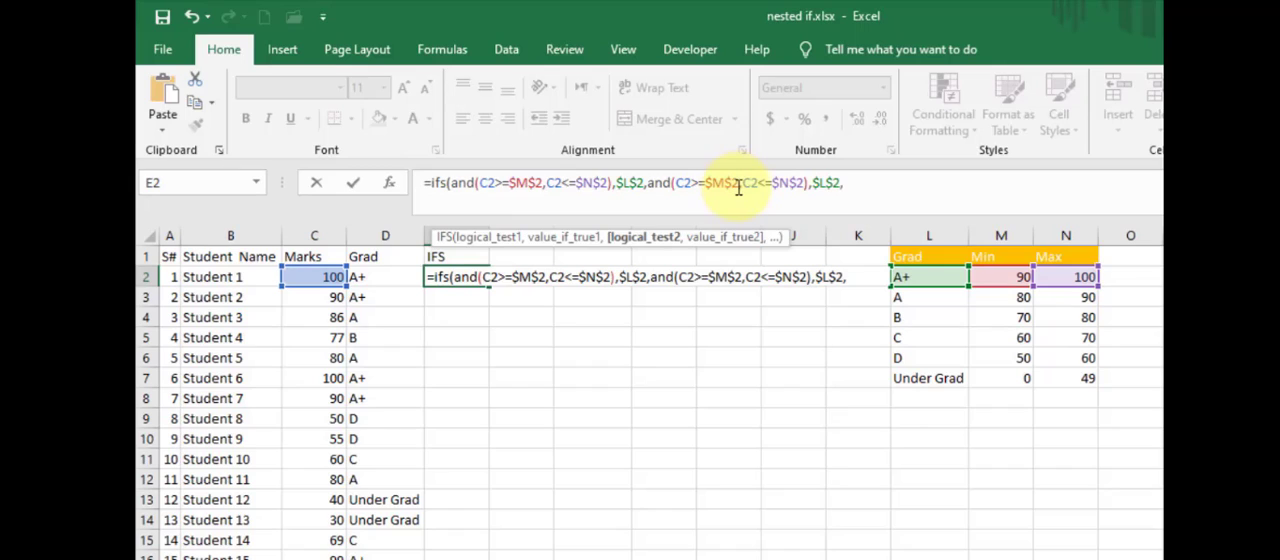
- Change the duplicated second test to C2>=$M$3 and C2<=$N$3, returning the A grade through $L$3
{"action": "left_click", "coordinate": [738, 183]}
{"action": "key", "text": "BackSpace"}
{"action": "type", "text": "3"}
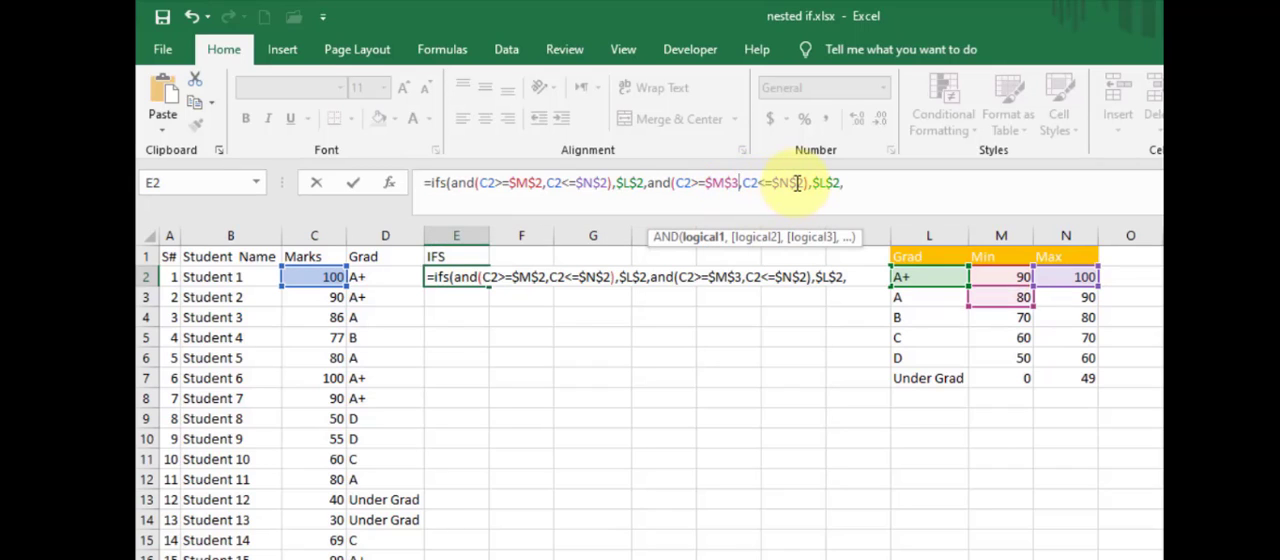
{"action": "left_click_drag", "start_coordinate": [798, 183], "coordinate": [806, 183]}
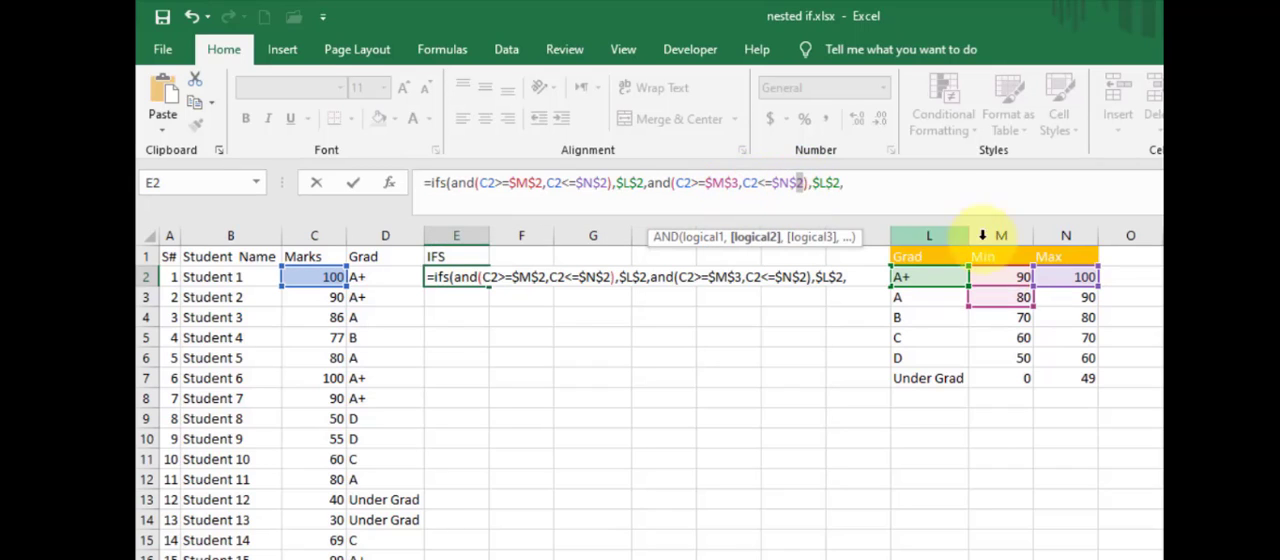
{"action": "type", "text": "3"}
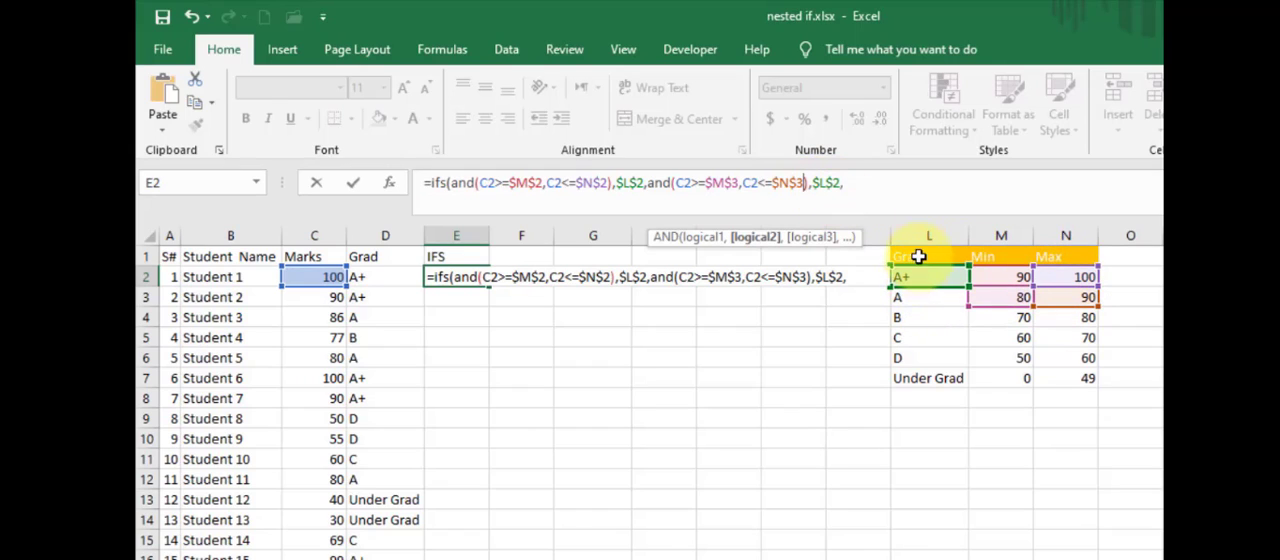
{"action": "left_click_drag", "start_coordinate": [831, 183], "coordinate": [840, 183]}
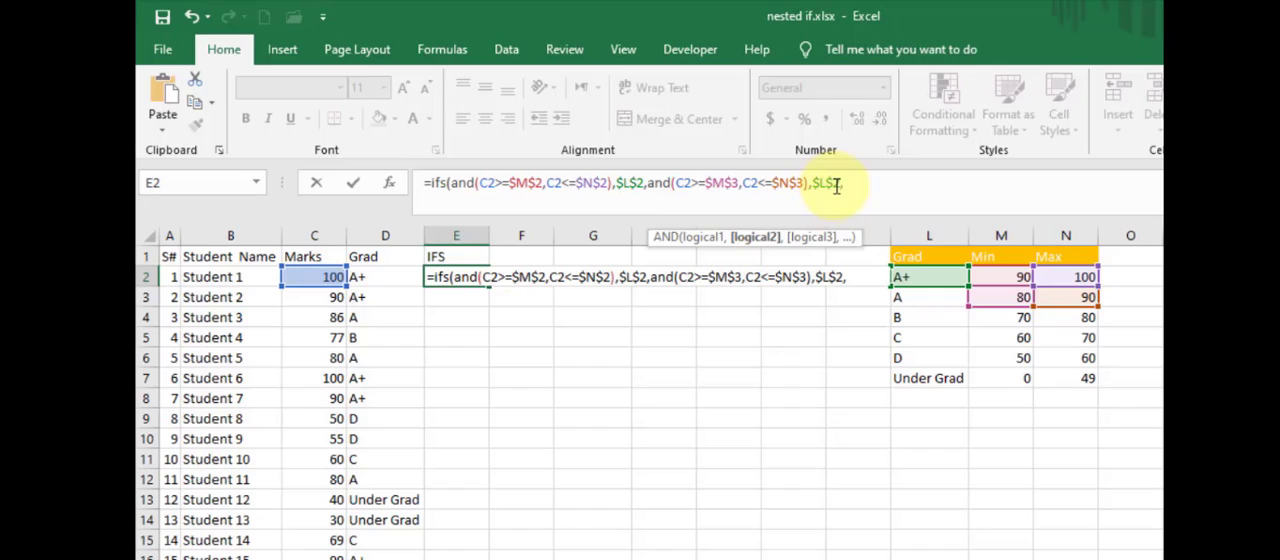
{"action": "type", "text": "3"}
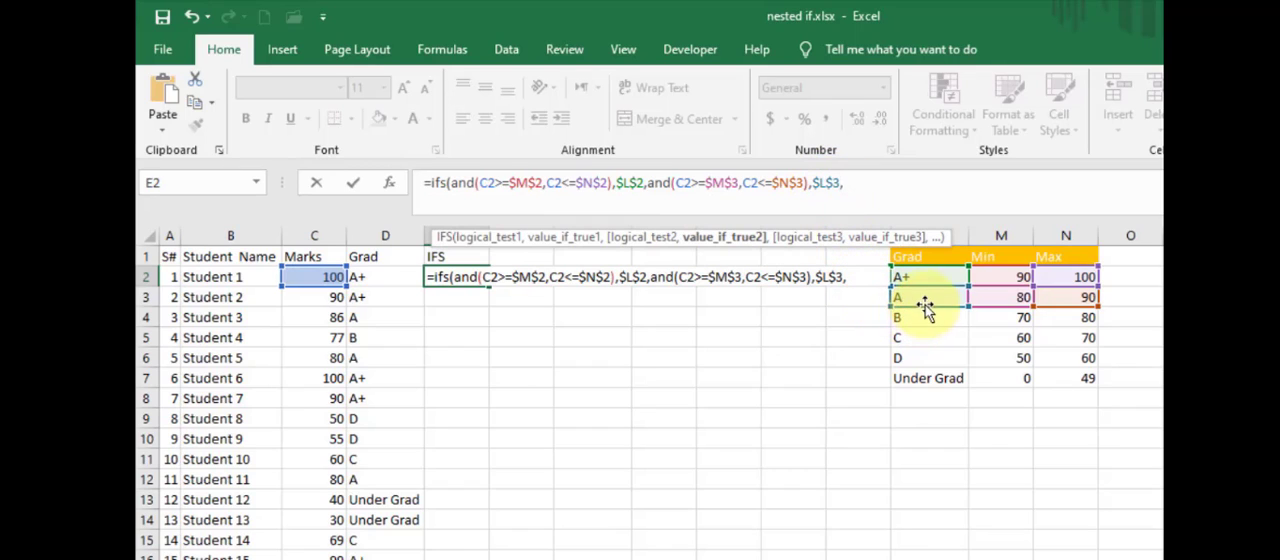
{"action": "type", "text": ","}
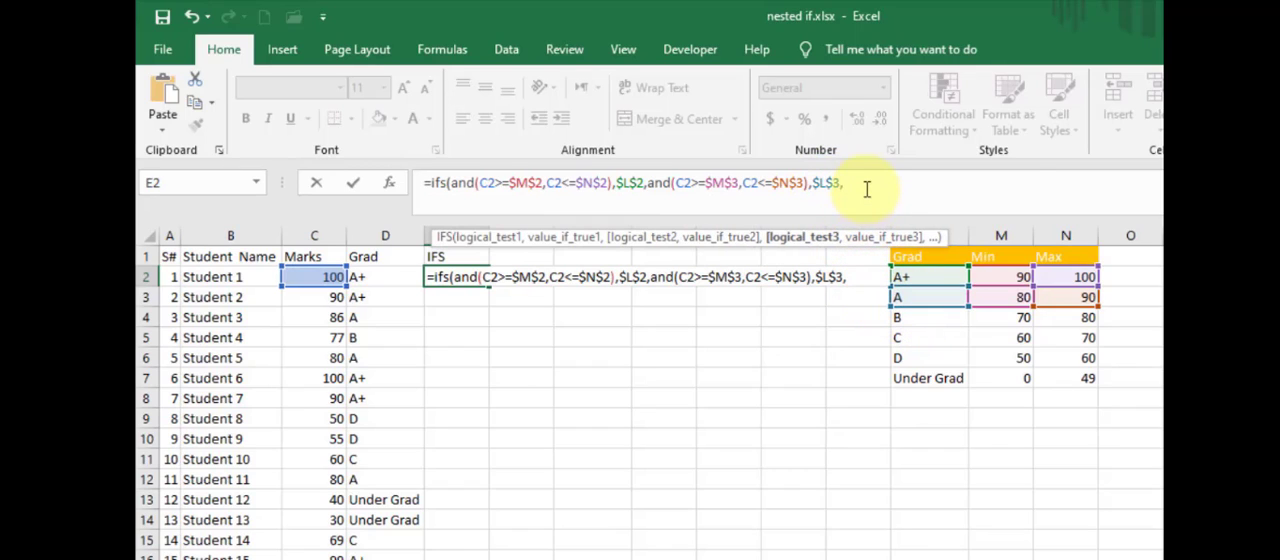
- Add a third AND test with C2>=$M$4 and C2<=$N$4, returning the B grade through $L$4
{"action": "key", "text": "ctrl+v"}
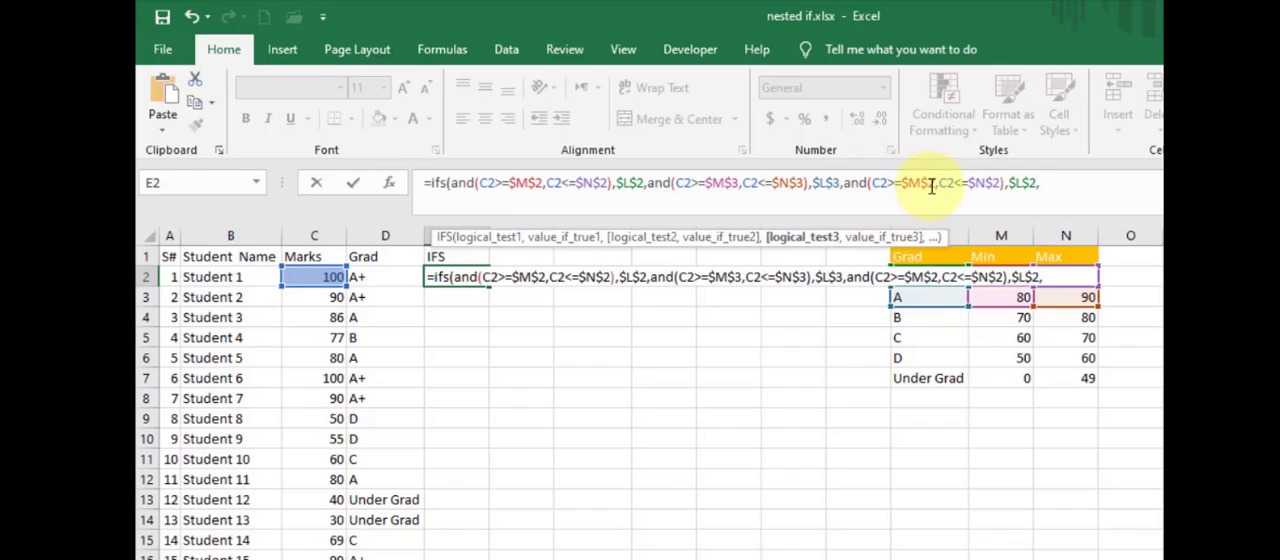
{"action": "left_click_drag", "start_coordinate": [928, 183], "coordinate": [937, 183]}
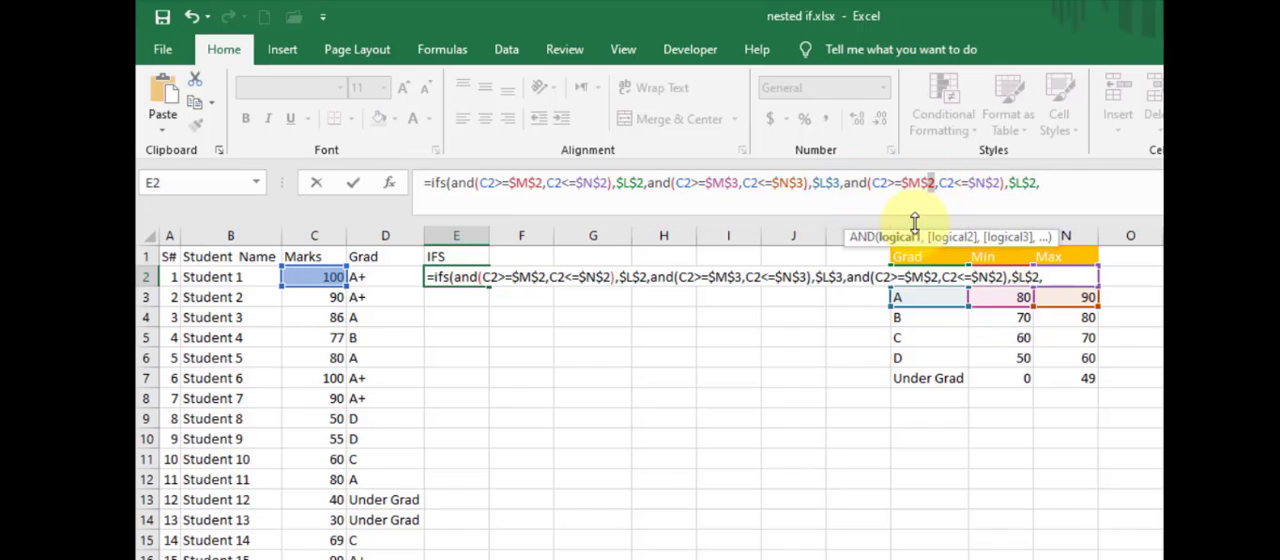
{"action": "type", "text": "4"}
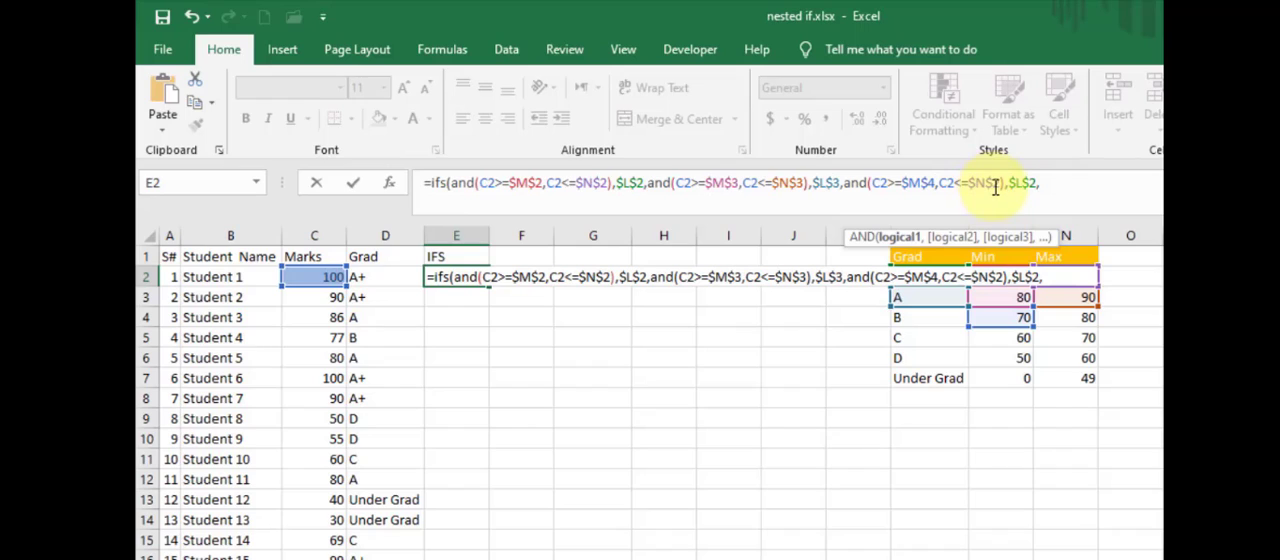
{"action": "left_click_drag", "start_coordinate": [995, 183], "coordinate": [1031, 184]}
{"action": "type", "text": "4"}
{"action": "type", "text": "4"}
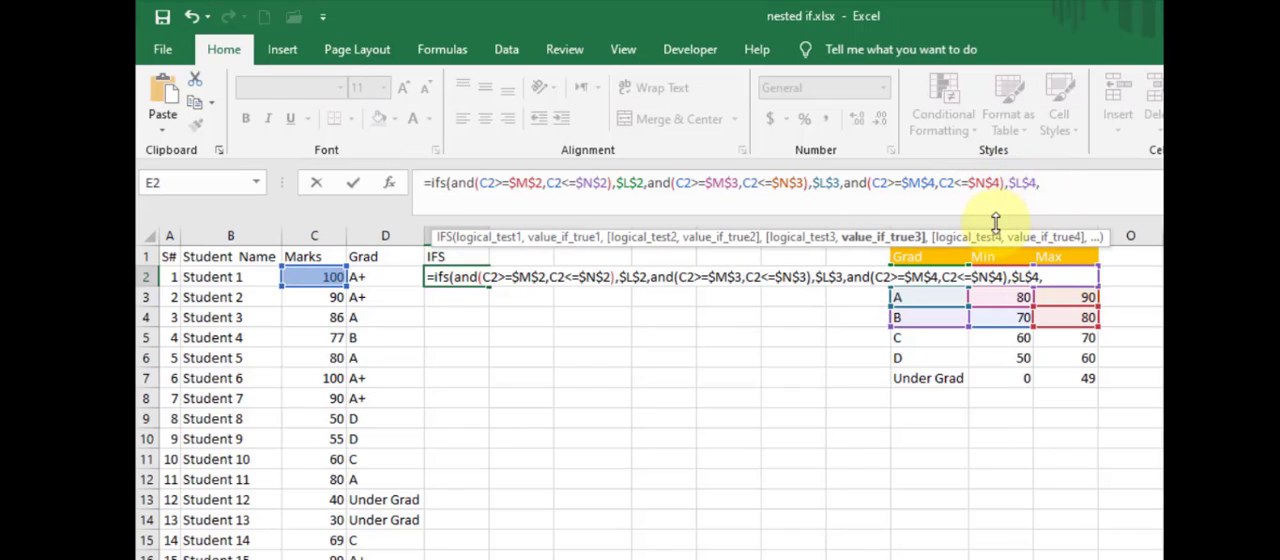
- Add a fourth AND test with C2>=$M$5 and C2<=$N$5, returning the C grade through $L$5
{"action": "left_click", "coordinate": [1055, 184]}
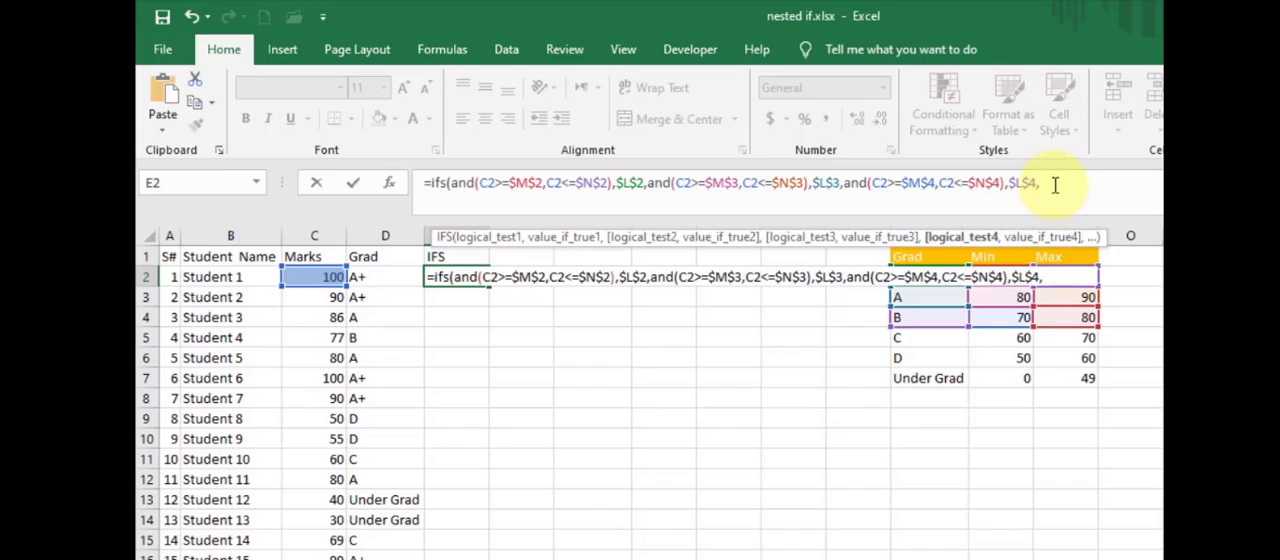
{"action": "key", "text": "ctrl+v"}
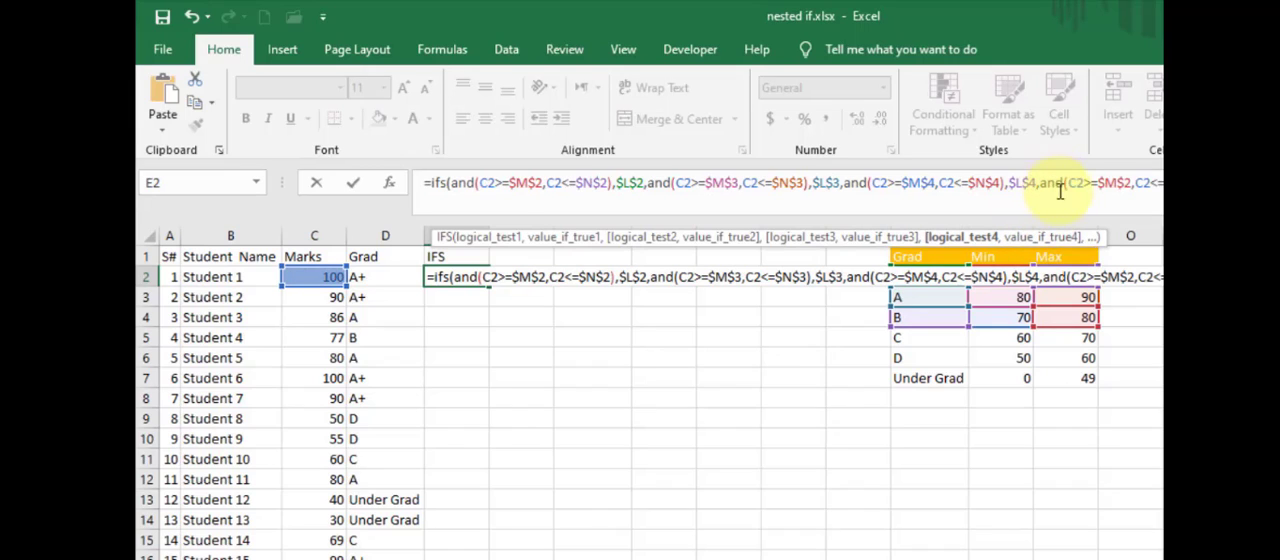
{"action": "left_click", "coordinate": [1127, 185]}
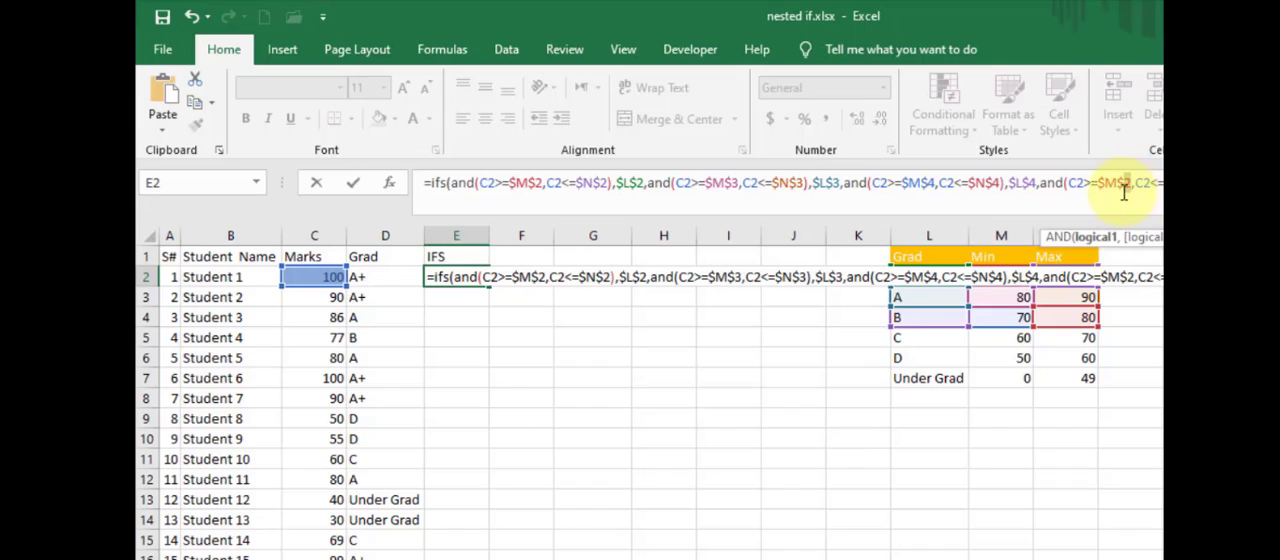
{"action": "key", "text": "BackSpace"}
{"action": "type", "text": "5"}
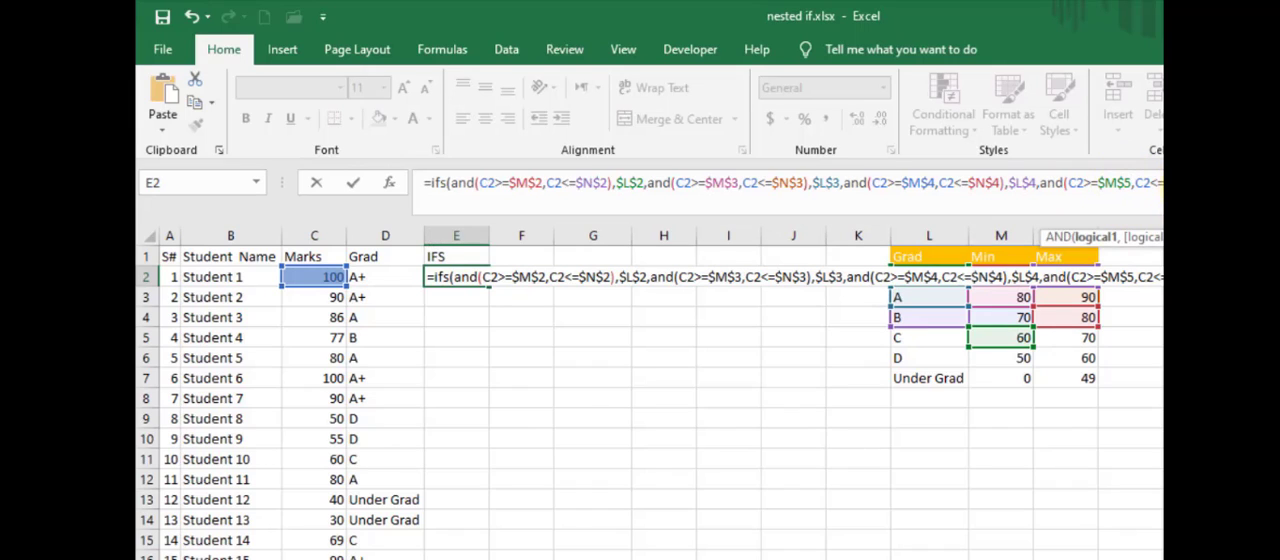
{"action": "left_click", "coordinate": [1197, 185]}
{"action": "key", "text": "BackSpace"}
{"action": "type", "text": "5"}
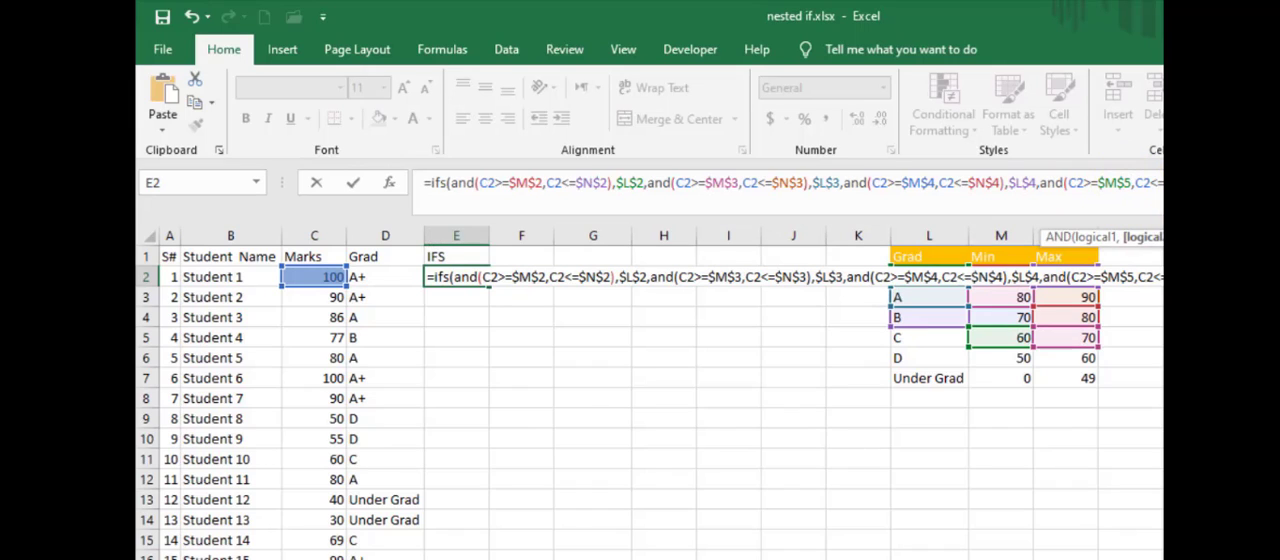
{"action": "left_click", "coordinate": [1233, 185]}
{"action": "key", "text": "BackSpace"}
{"action": "type", "text": "5,"}
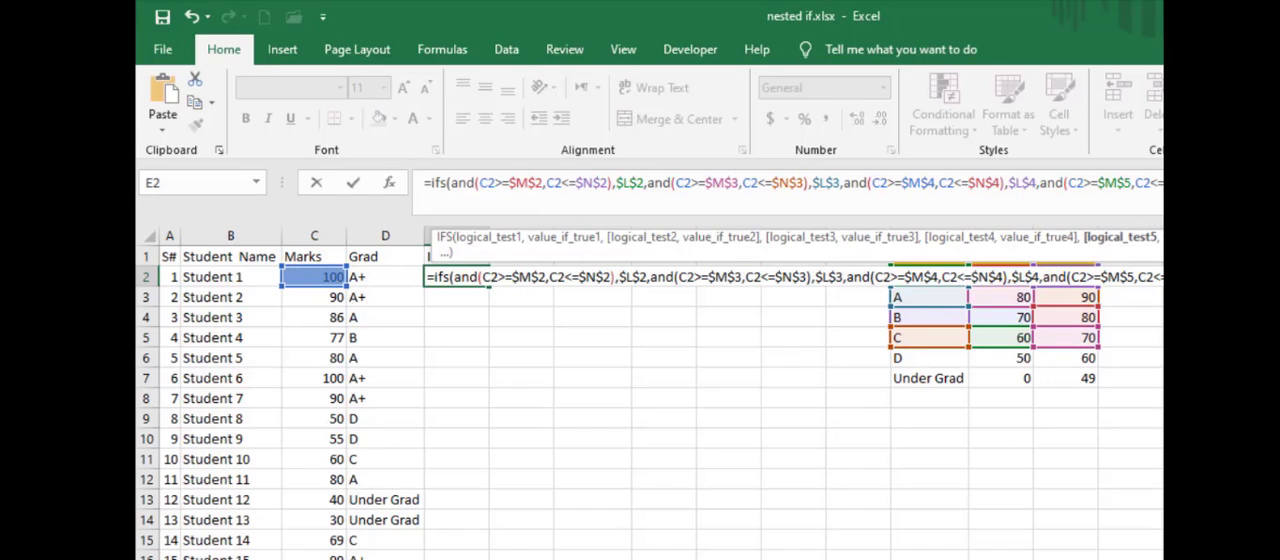
- Add a fifth AND test with C2>=$M$6 and C2<=$N$6, returning the D grade through $L$6
{"action": "key", "text": "ctrl+v"}
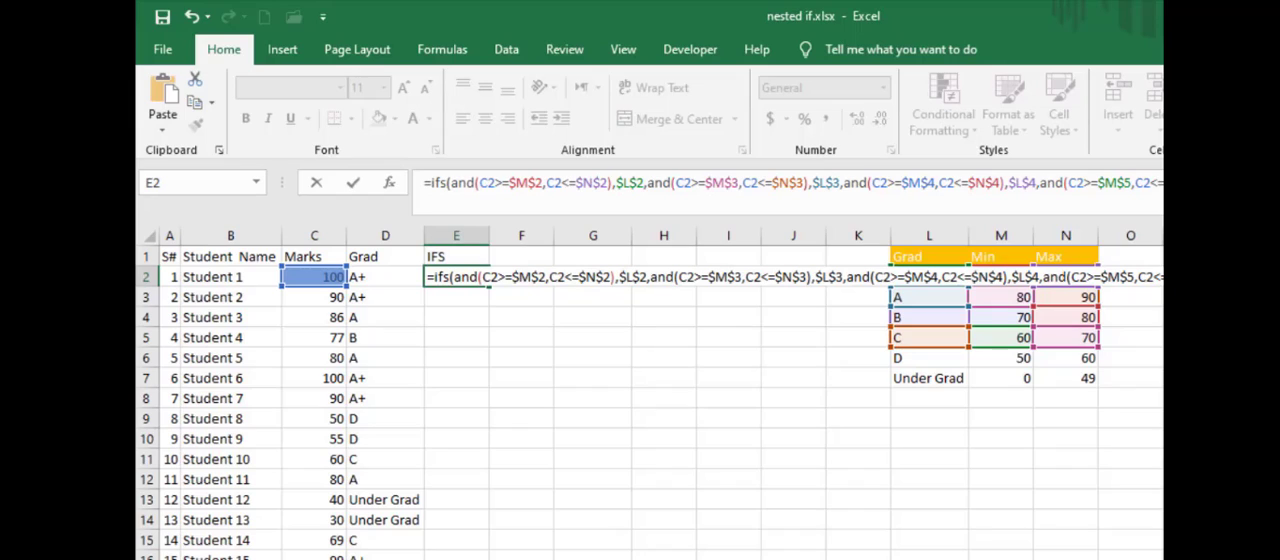
{"action": "type", "text": "6"}
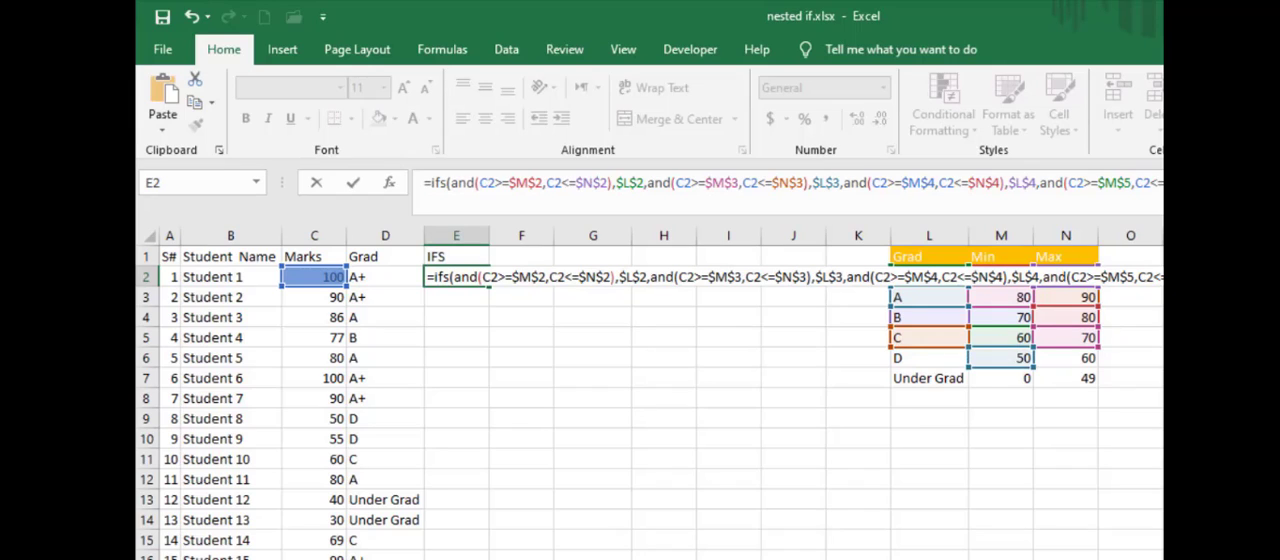
{"action": "type", "text": "6"}
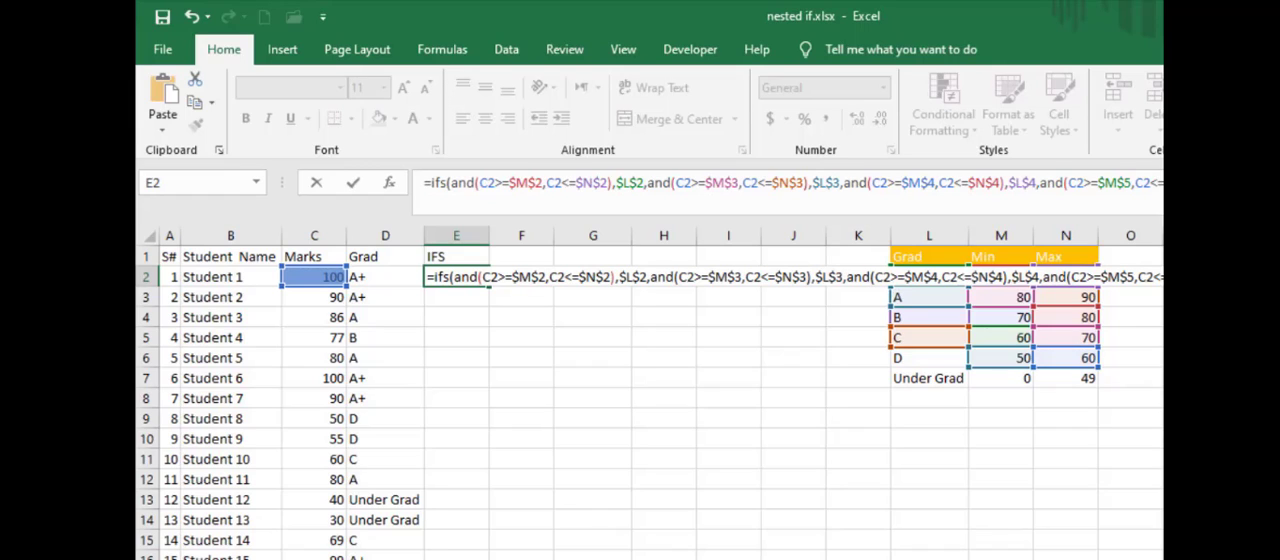
{"action": "type", "text": "6"}
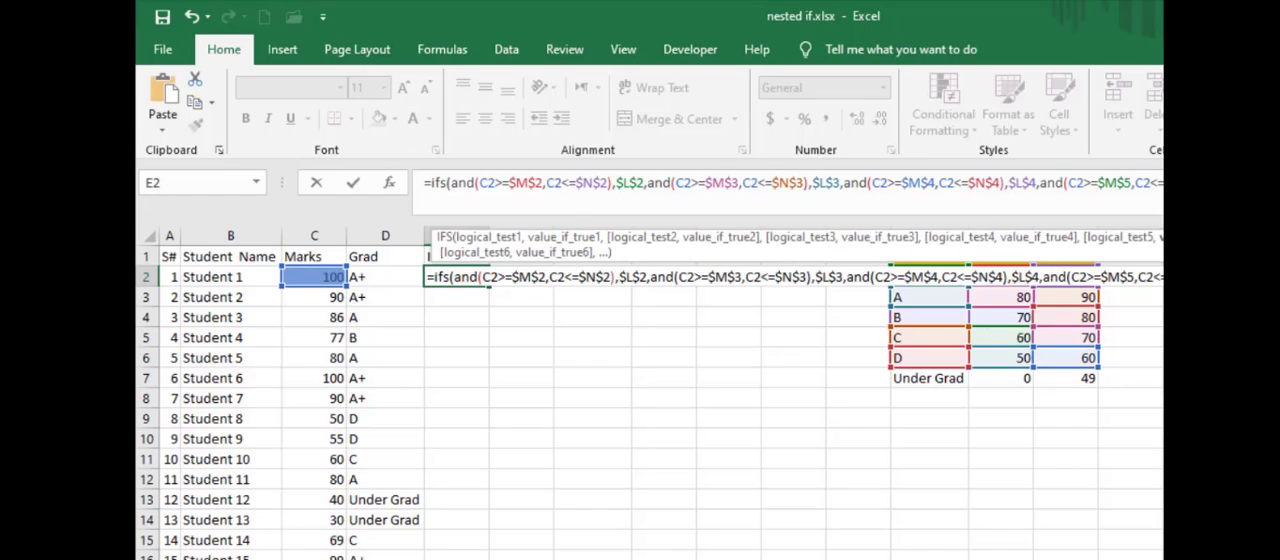
{"action": "type", "text": ","}
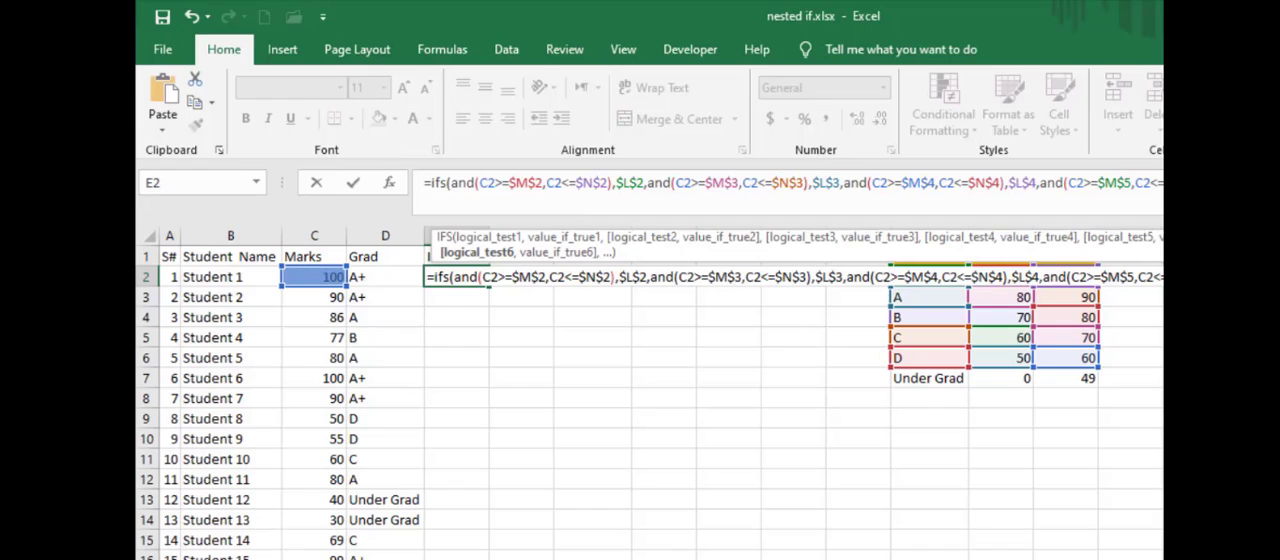
- Add a sixth AND test with C2>=$M$7 and C2<=$N$7, returning Under Grad through $L$7
{"action": "type", "text": "and(C2>=$M$2,C2<=$N$2),$L$2,"}
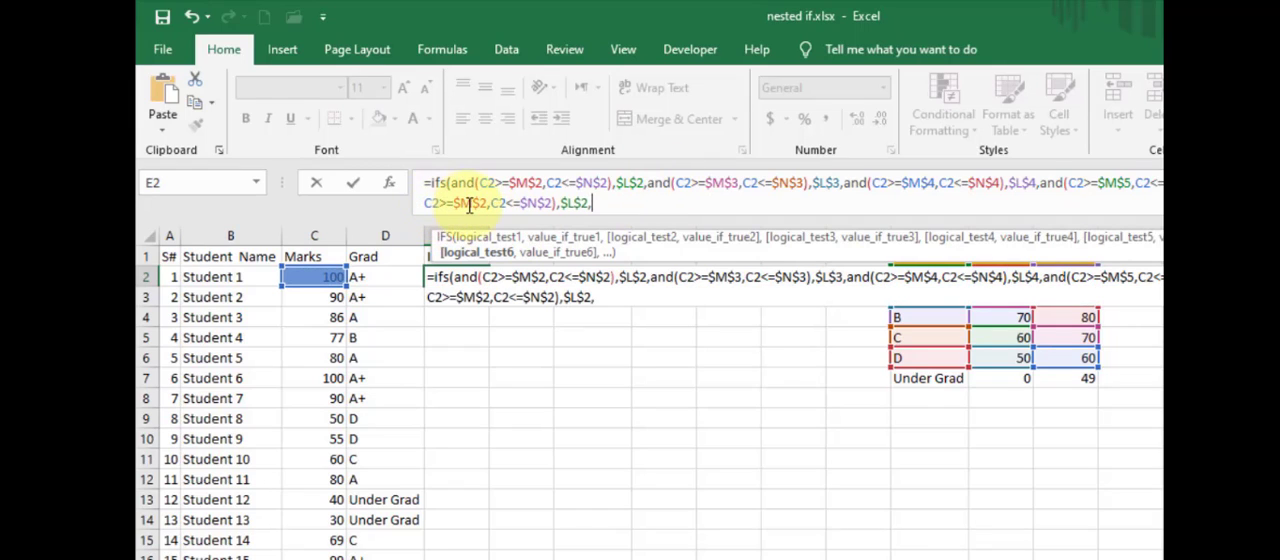
{"action": "left_click_drag", "start_coordinate": [453, 204], "coordinate": [486, 203]}
{"action": "type", "text": "7"}
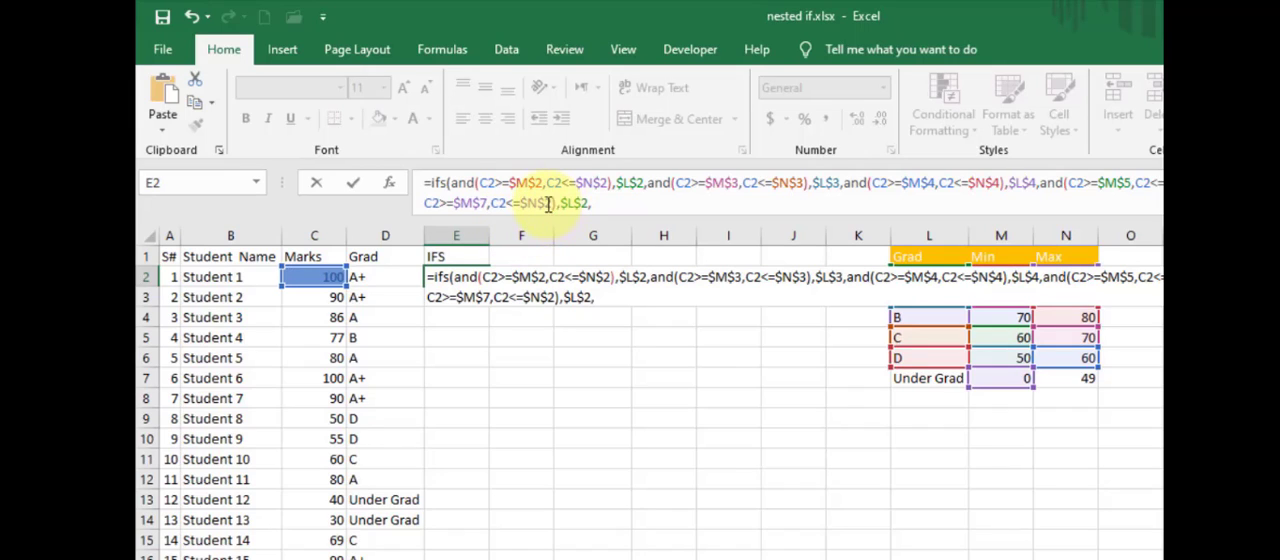
{"action": "left_click_drag", "start_coordinate": [549, 203], "coordinate": [582, 206]}
{"action": "type", "text": "7"}
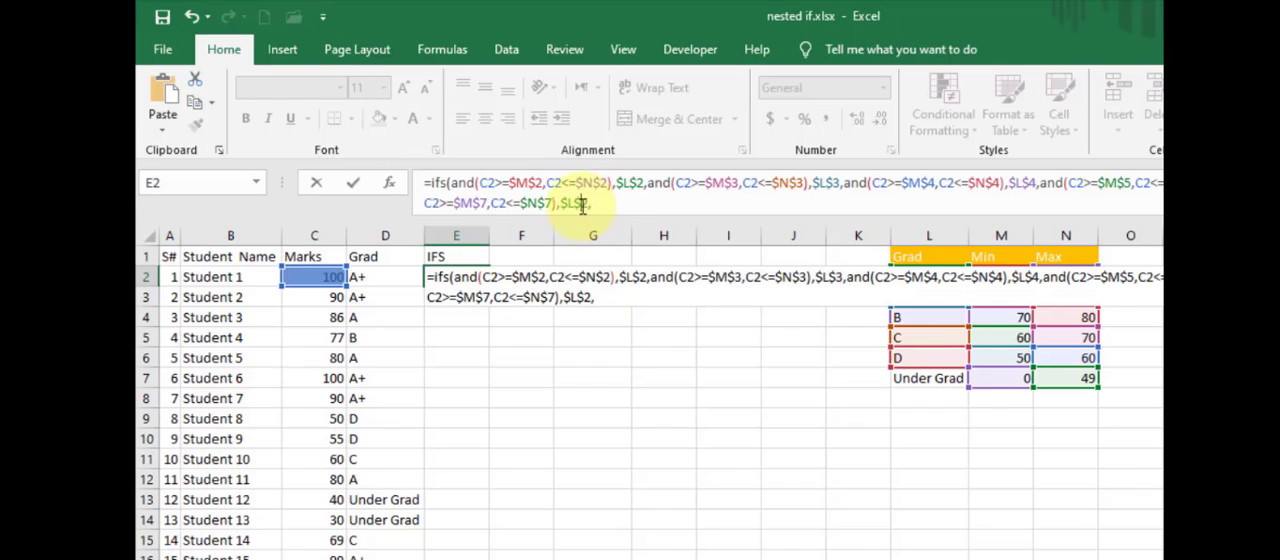
{"action": "type", "text": "7"}
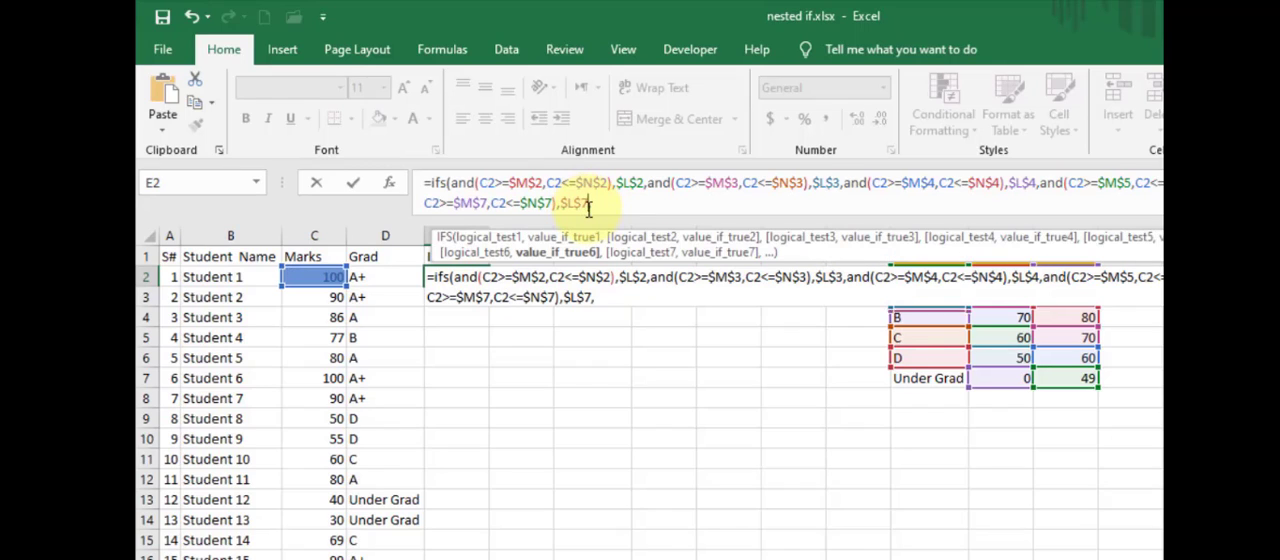
- End the IFS formula with a True fallback that returns an empty string "" and enter it in E2
{"action": "left_click", "coordinate": [620, 204]}
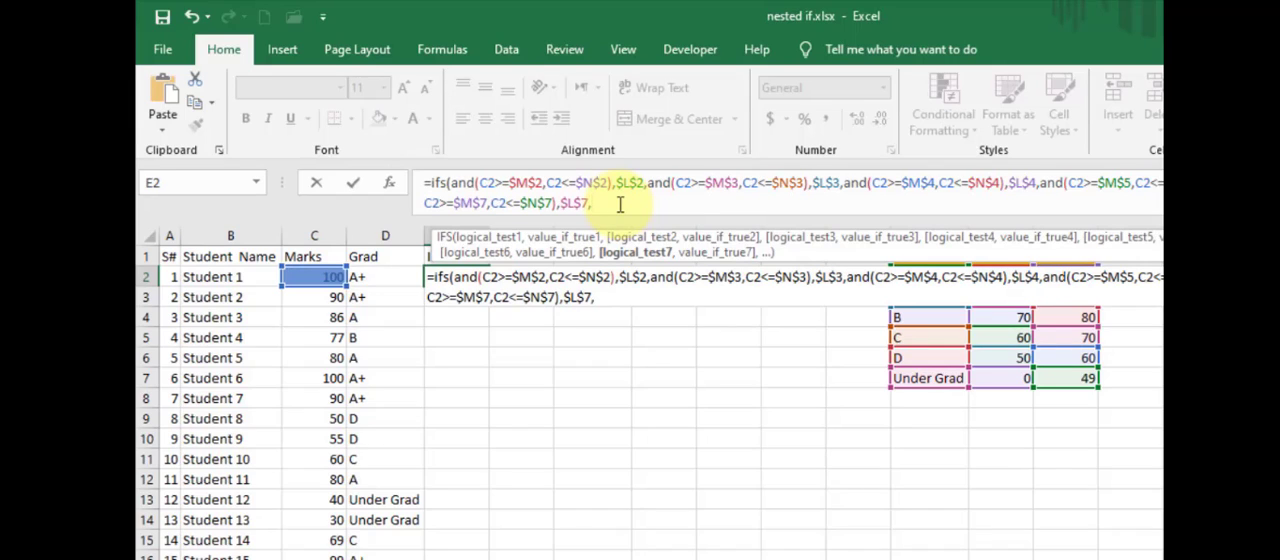
{"action": "type", "text": "T"}
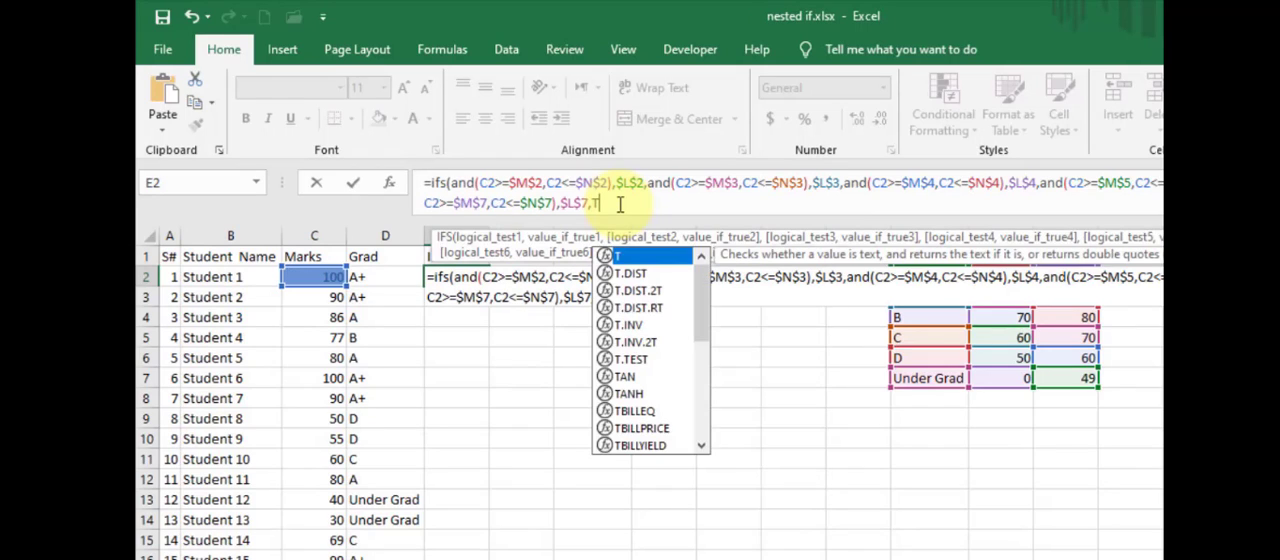
{"action": "type", "text": "rue"}
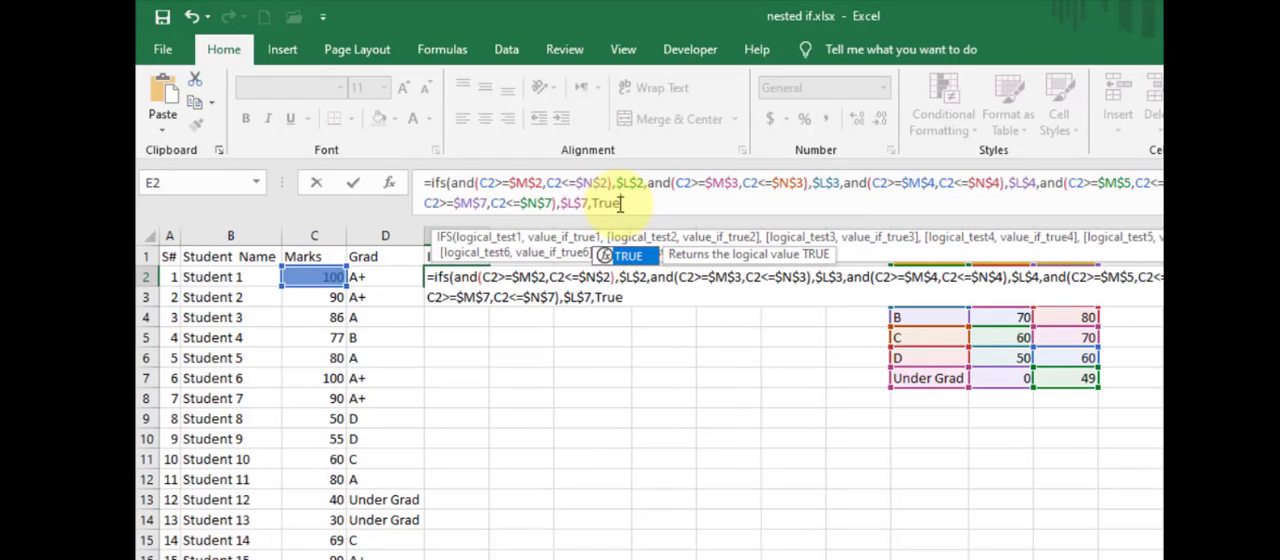
{"action": "type", "text": ","}
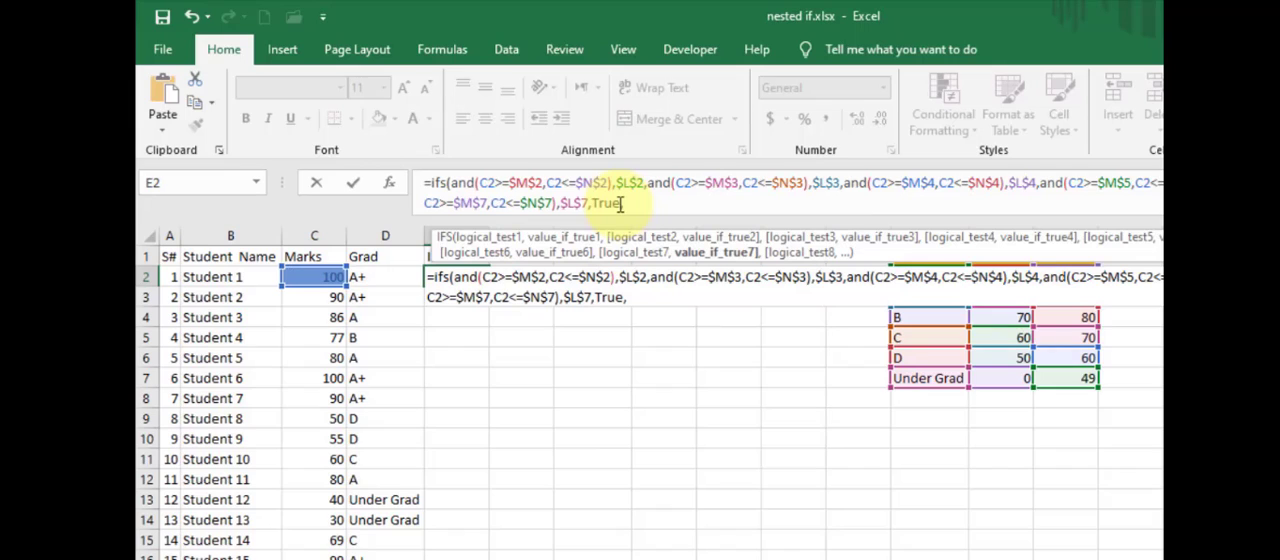
{"action": "type", "text": "\"\")"}
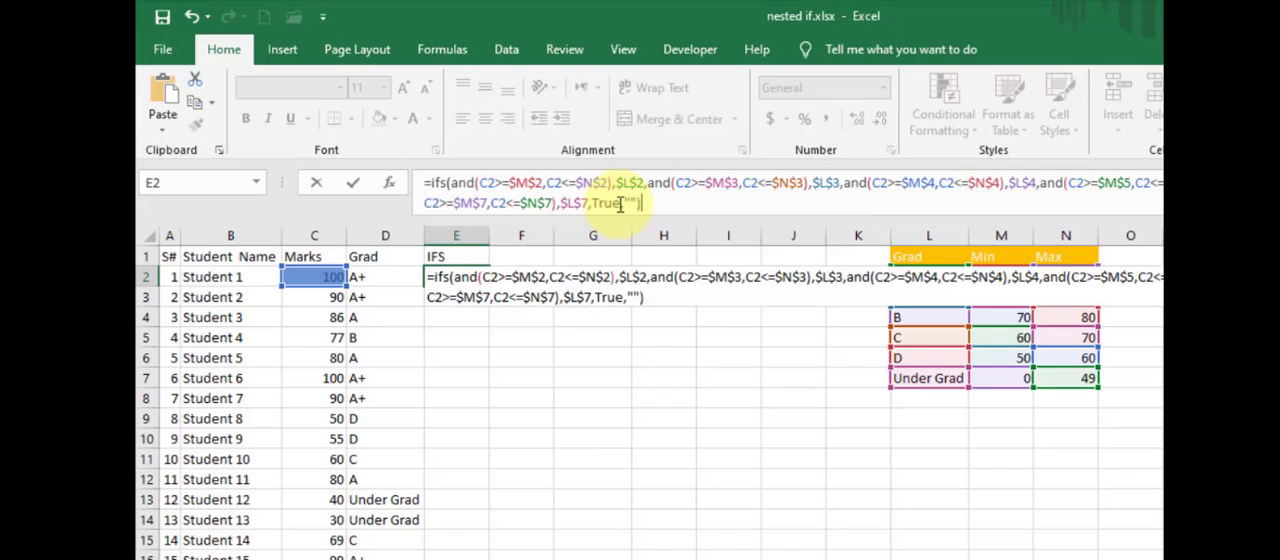
{"action": "key", "text": "Return"}
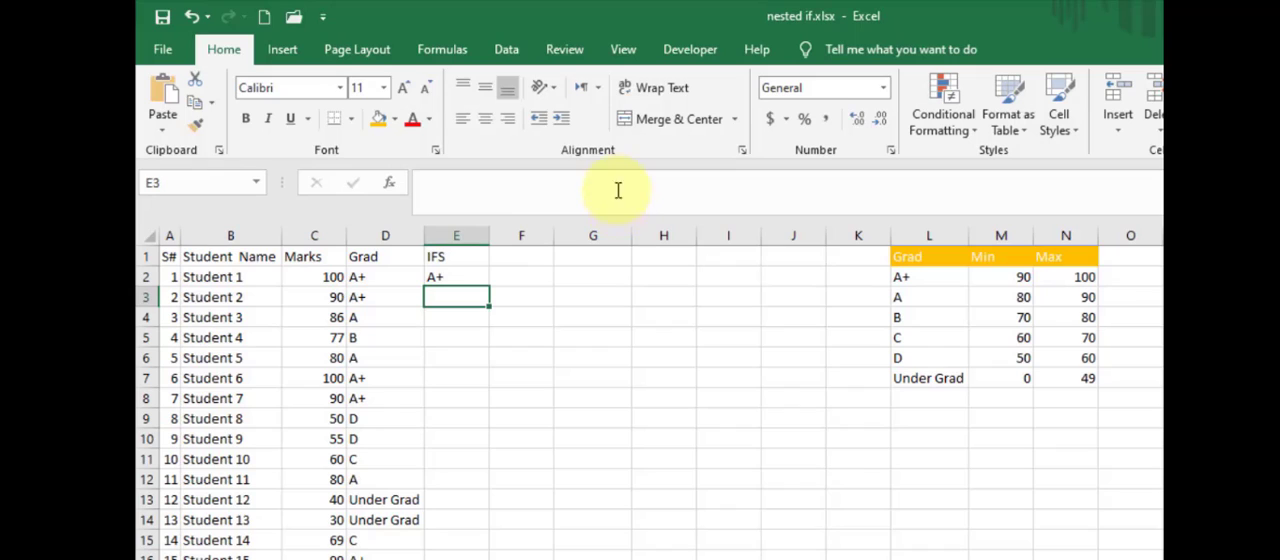
- Check the closing parentheses of the nested IF formula in D2 and fill the IFS formula from E2 down to E21
{"action": "left_click", "coordinate": [392, 275]}
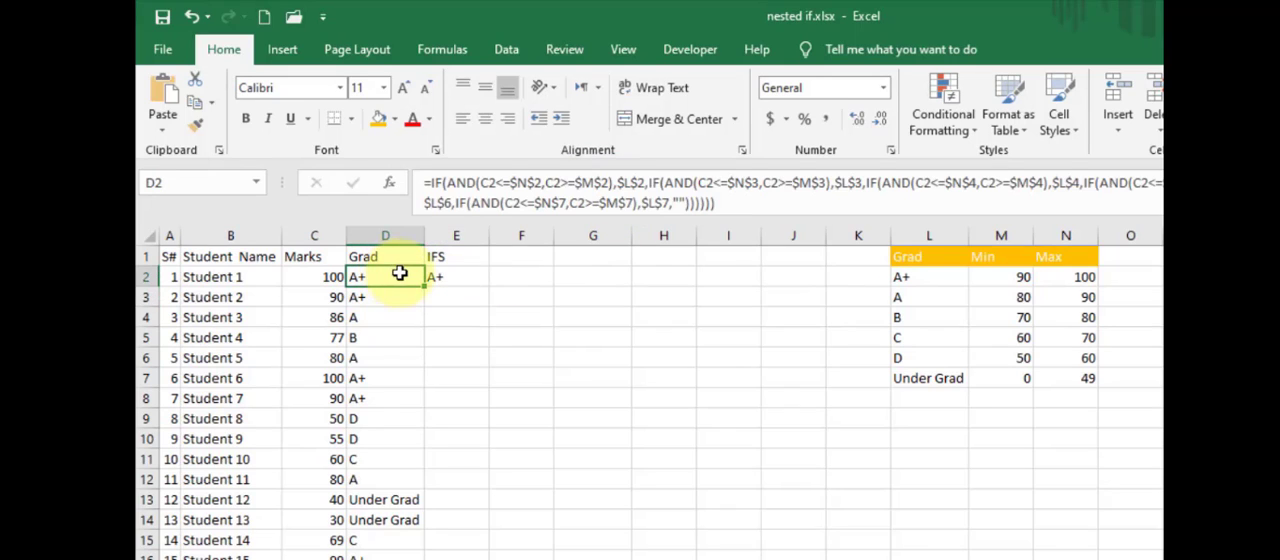
{"action": "left_click", "coordinate": [729, 204]}
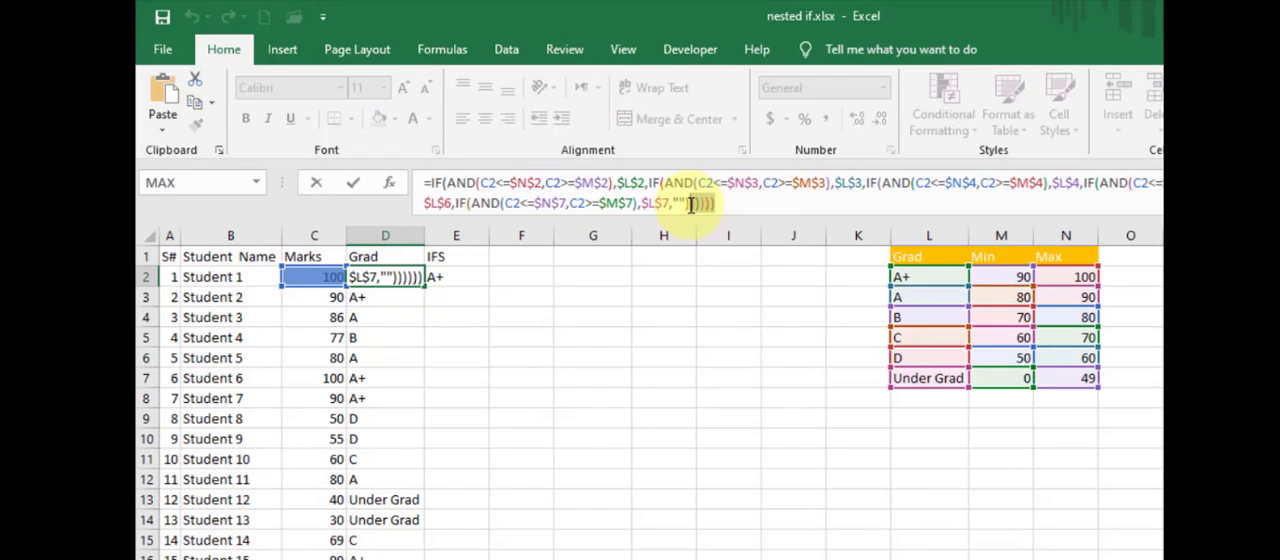
{"action": "left_click", "coordinate": [455, 277]}
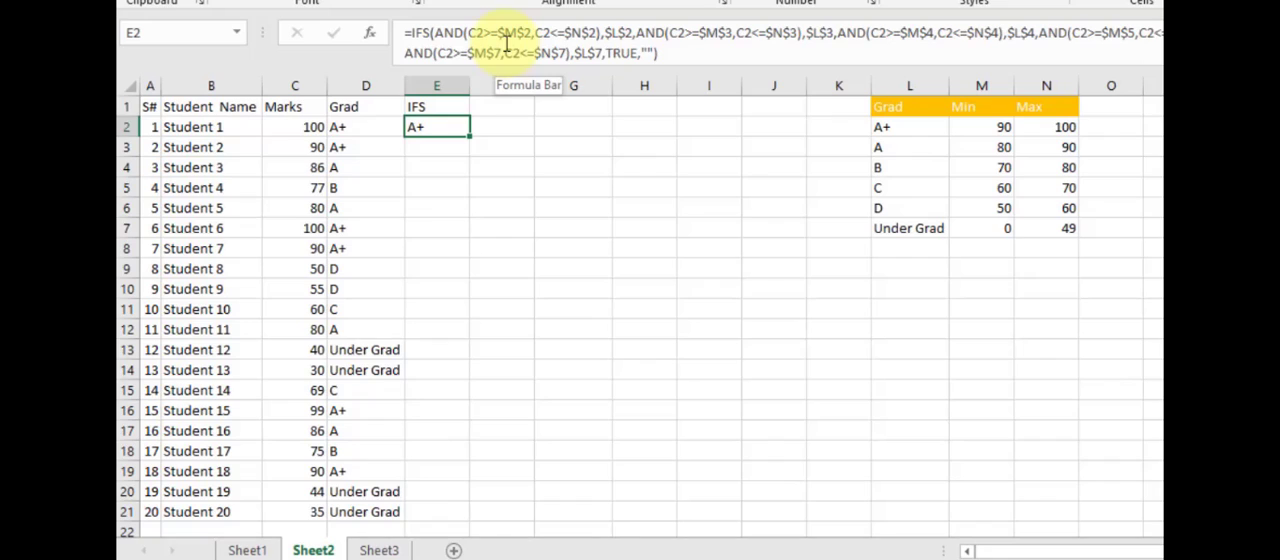
{"action": "double_click", "coordinate": [469, 138]}
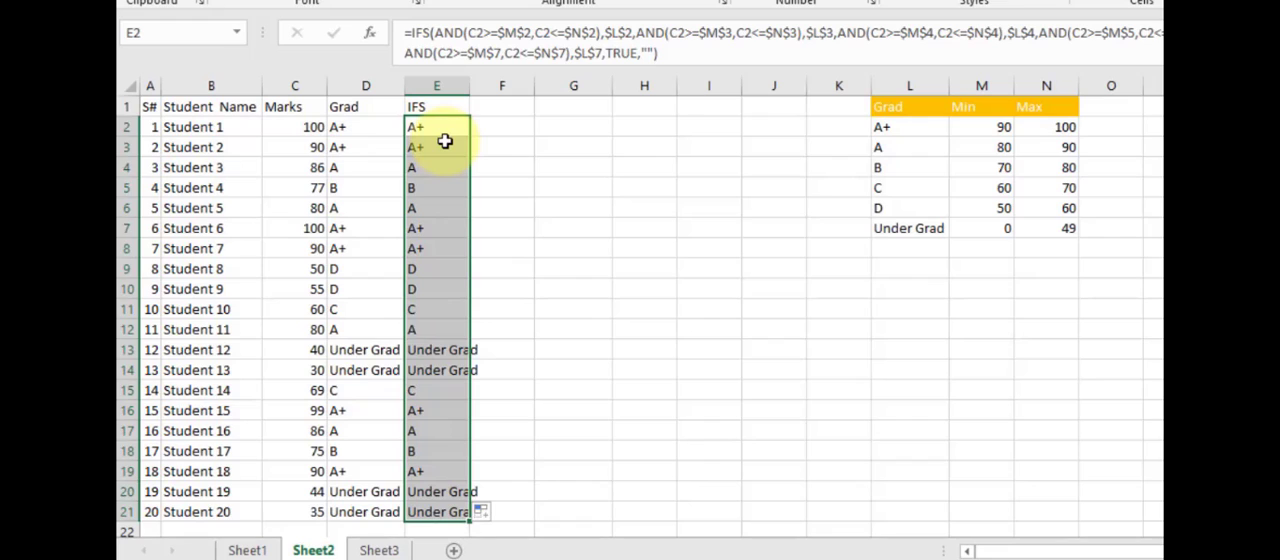
- Compare the nested IF formulas in the Grad column with the IFS formula in E2
{"action": "left_click", "coordinate": [350, 147]}
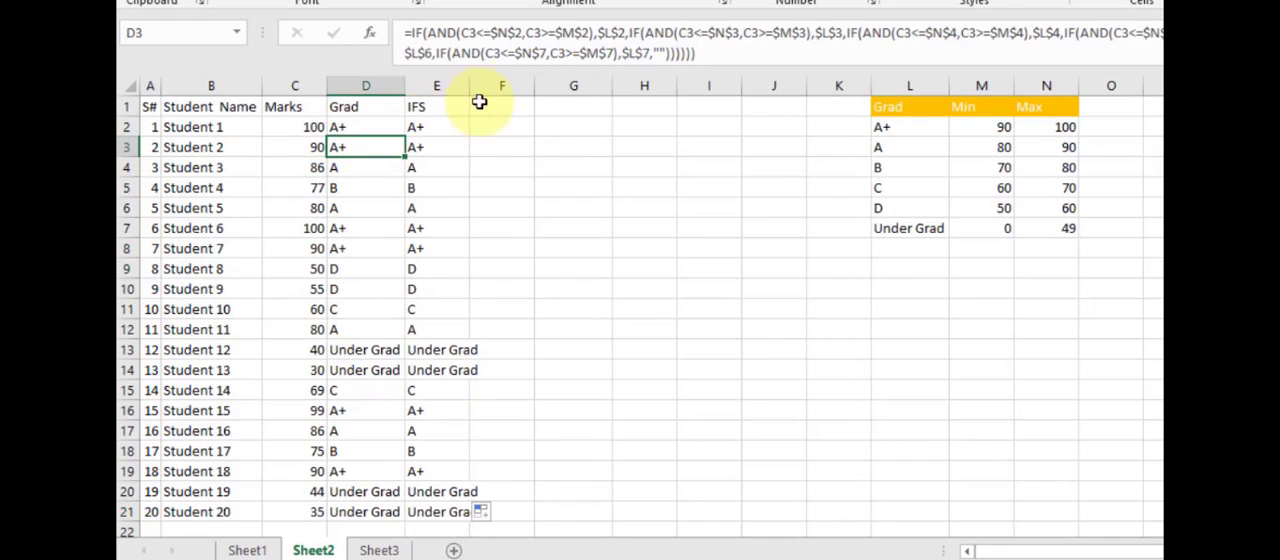
{"action": "left_click", "coordinate": [437, 128]}
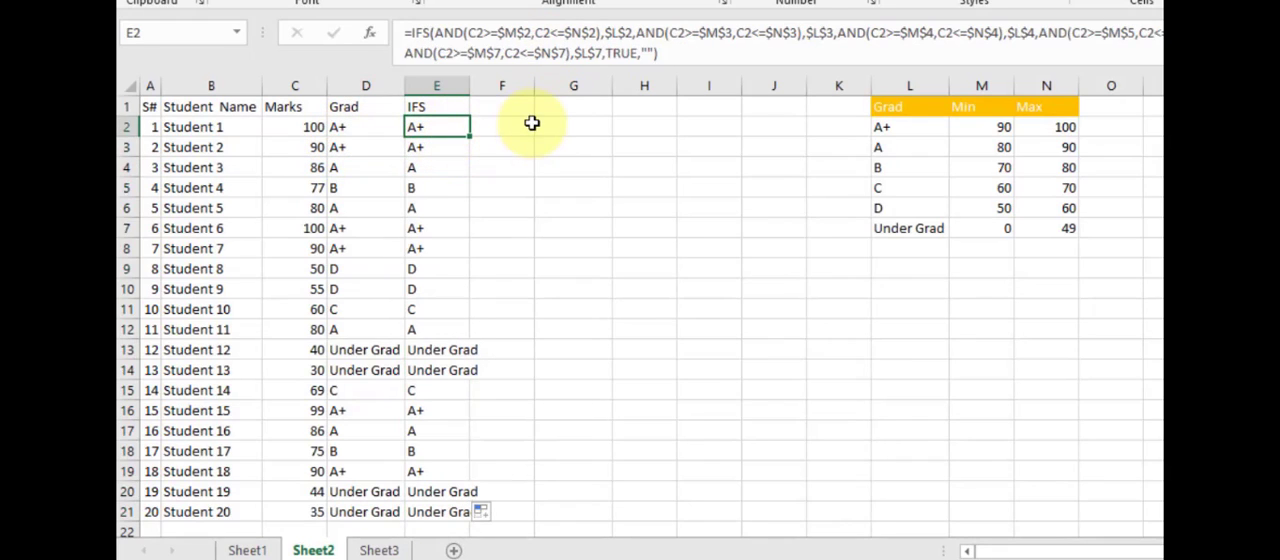
{"action": "left_click", "coordinate": [372, 127]}
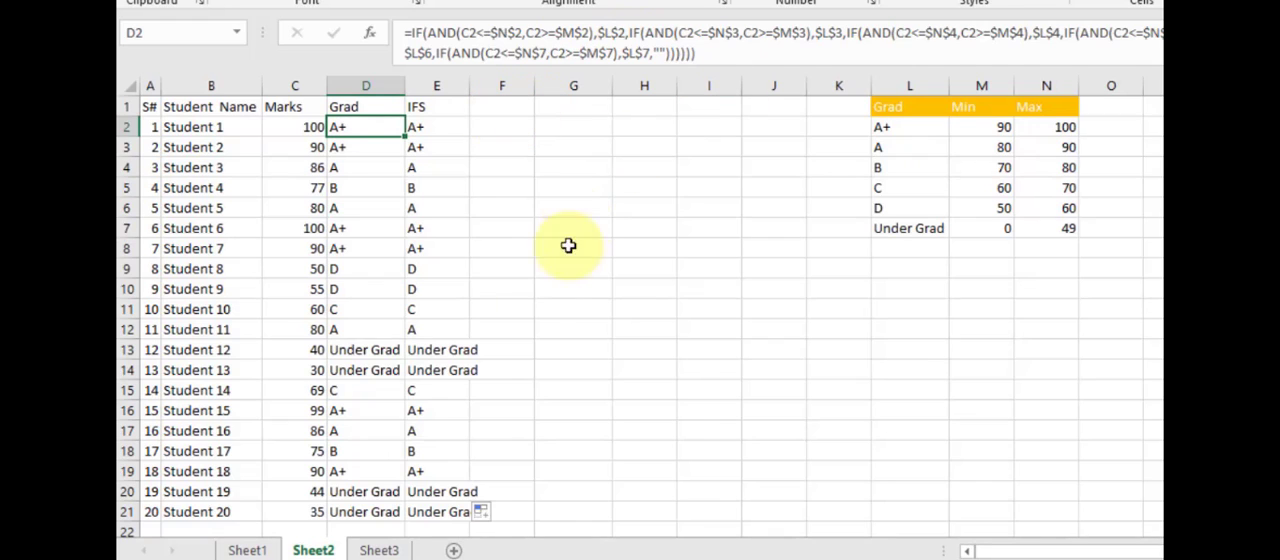
{"action": "left_click", "coordinate": [582, 208]}
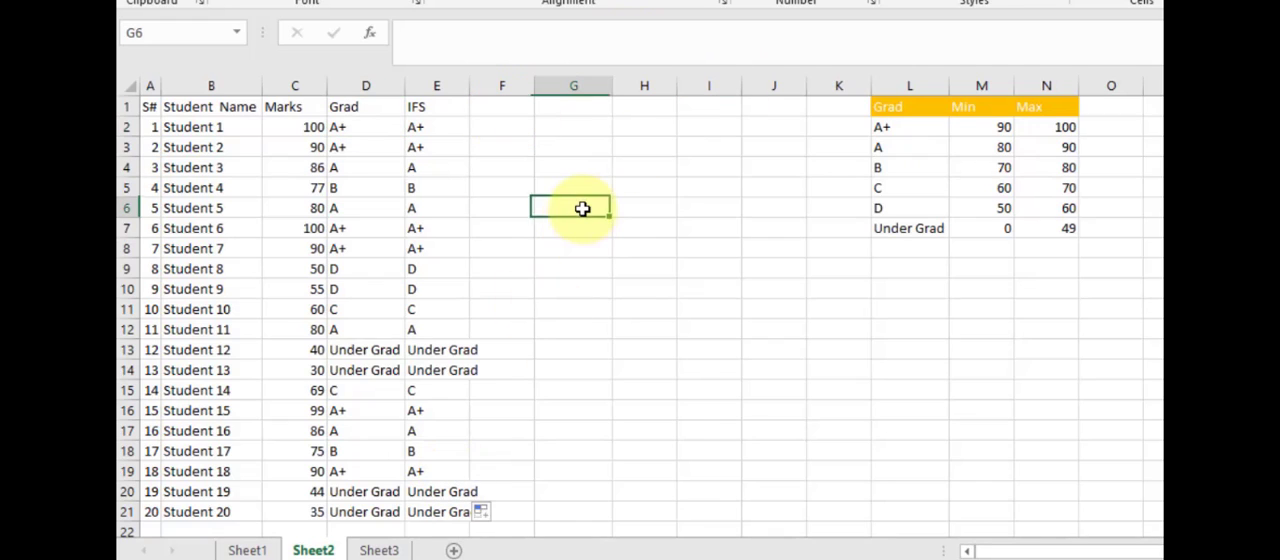
- On Sheet3, copy the IF formula text with the AND test from J2 and enter it unchanged in L2
{"action": "left_click", "coordinate": [395, 550]}
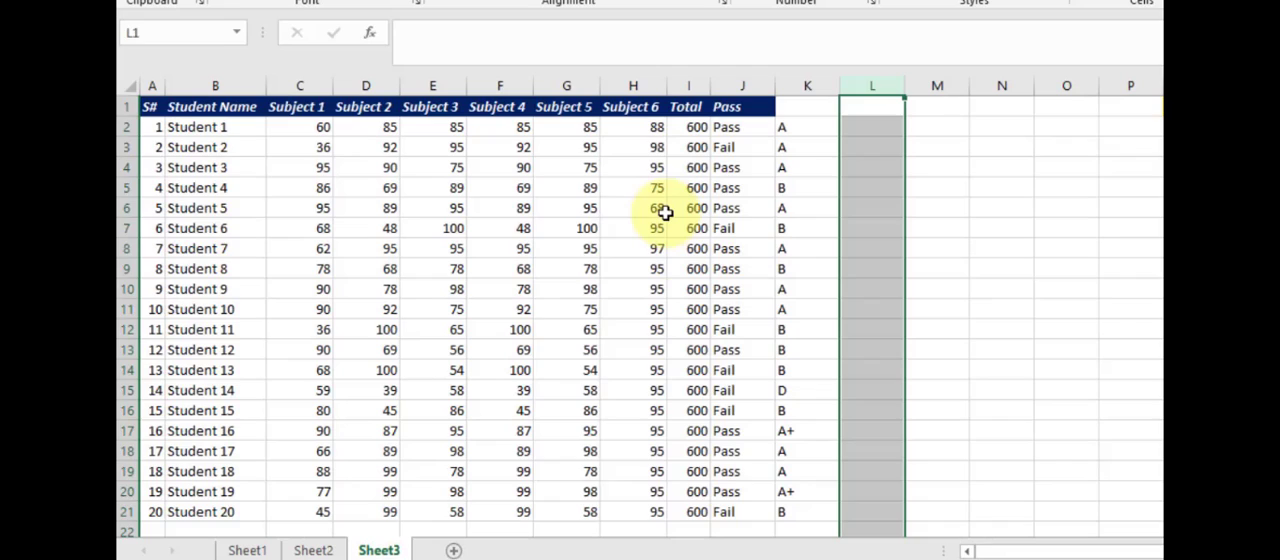
{"action": "left_click", "coordinate": [849, 128]}
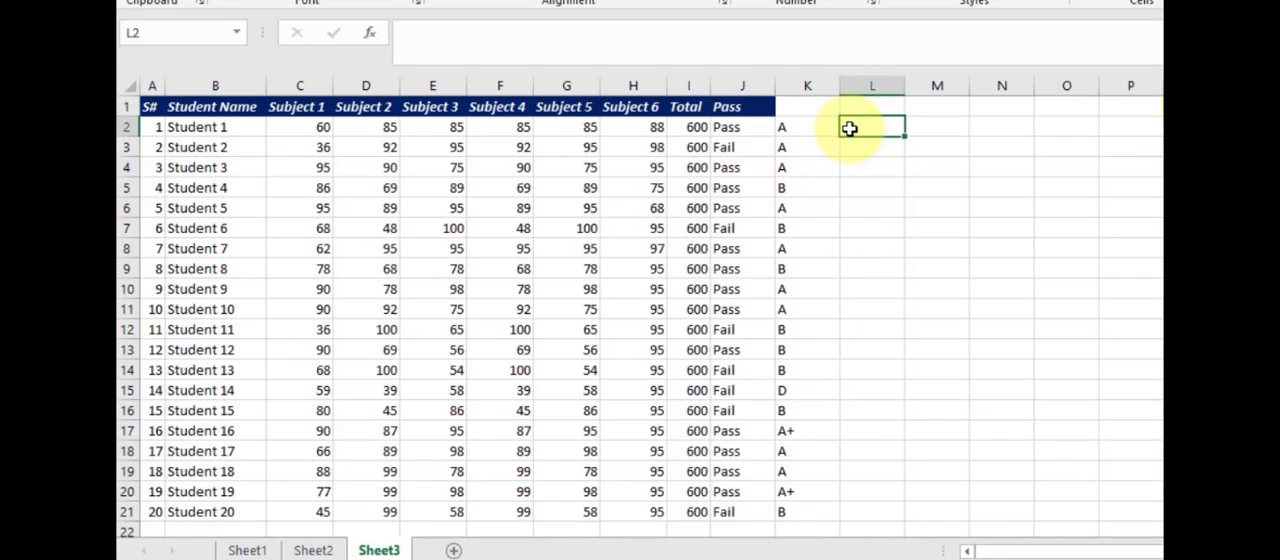
{"action": "left_click", "coordinate": [770, 128]}
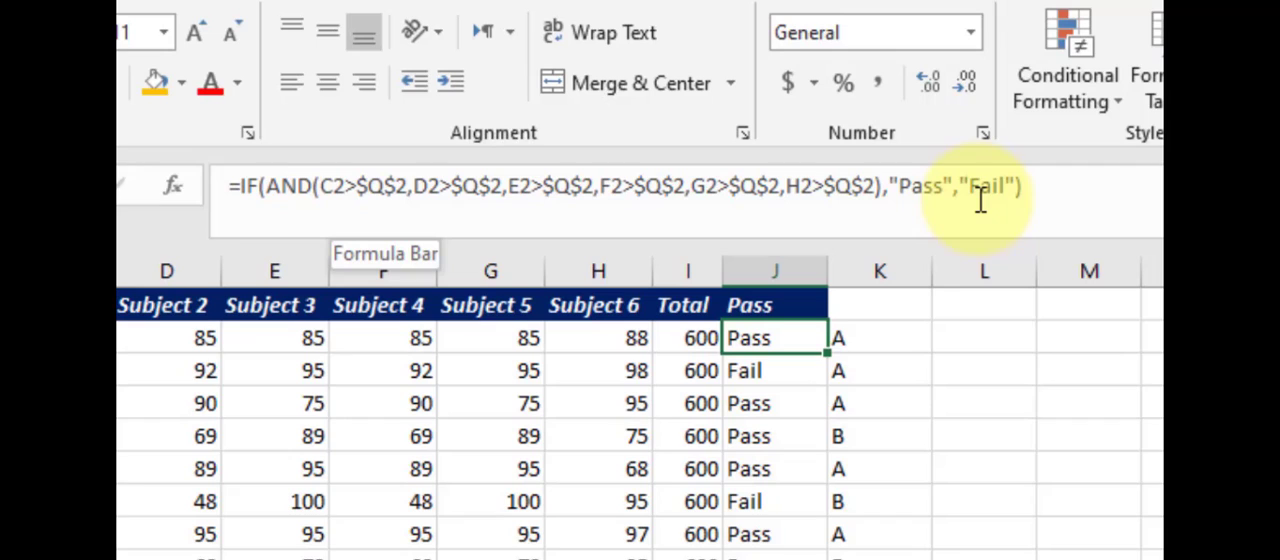
{"action": "left_click_drag", "start_coordinate": [1068, 187], "coordinate": [189, 187]}
{"action": "key", "text": "ctrl+c"}
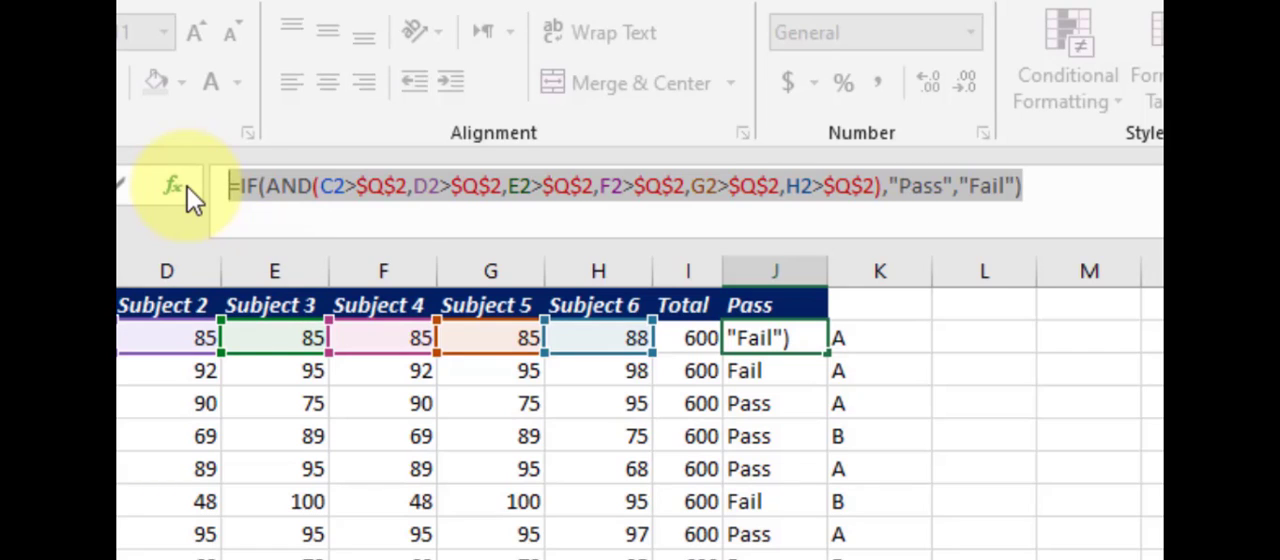
{"action": "key", "text": "Return"}
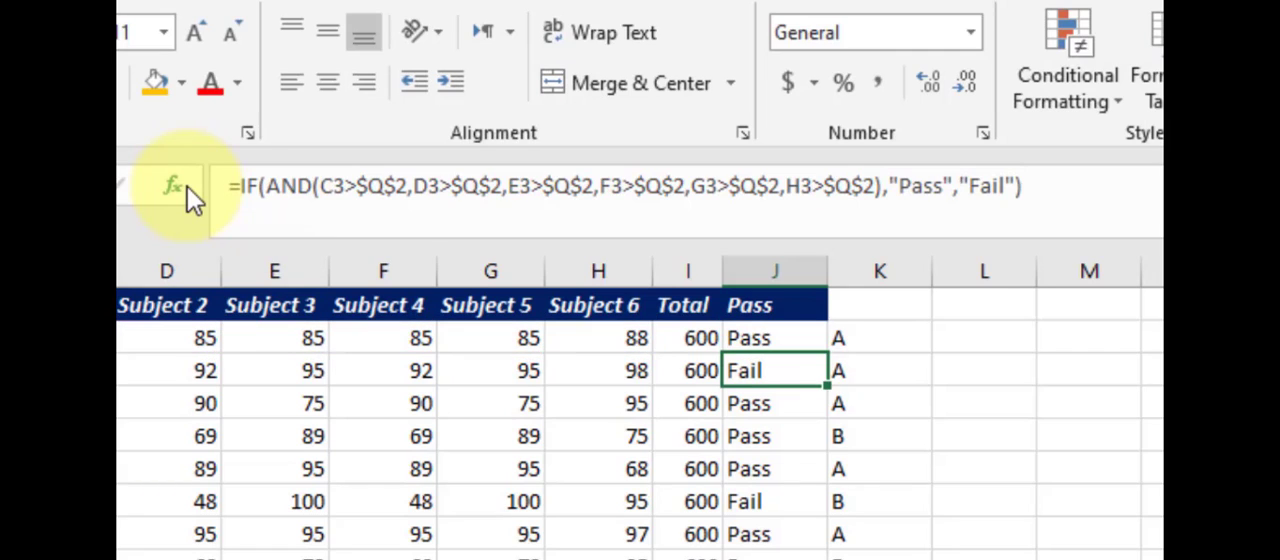
{"action": "double_click", "coordinate": [1008, 340]}
{"action": "key", "text": "ctrl+v"}
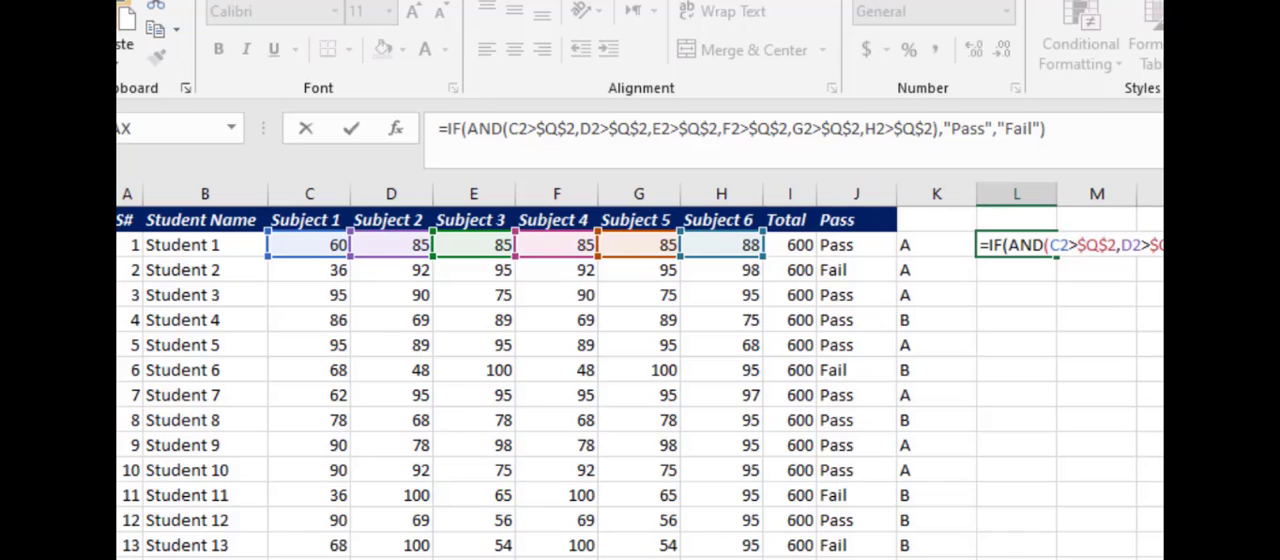
{"action": "key", "text": "Return"}
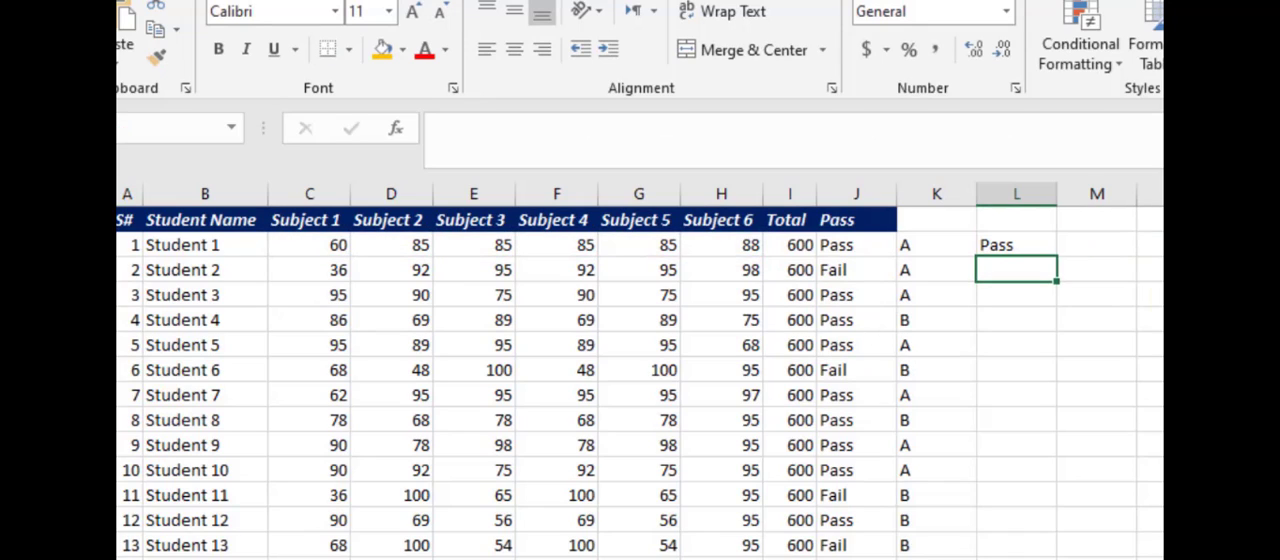
- Check the passing score cell and change the function name in the L2 formula from IF to IFS
{"action": "left_click", "coordinate": [1040, 244]}
{"action": "left_click", "coordinate": [1279, 245]}
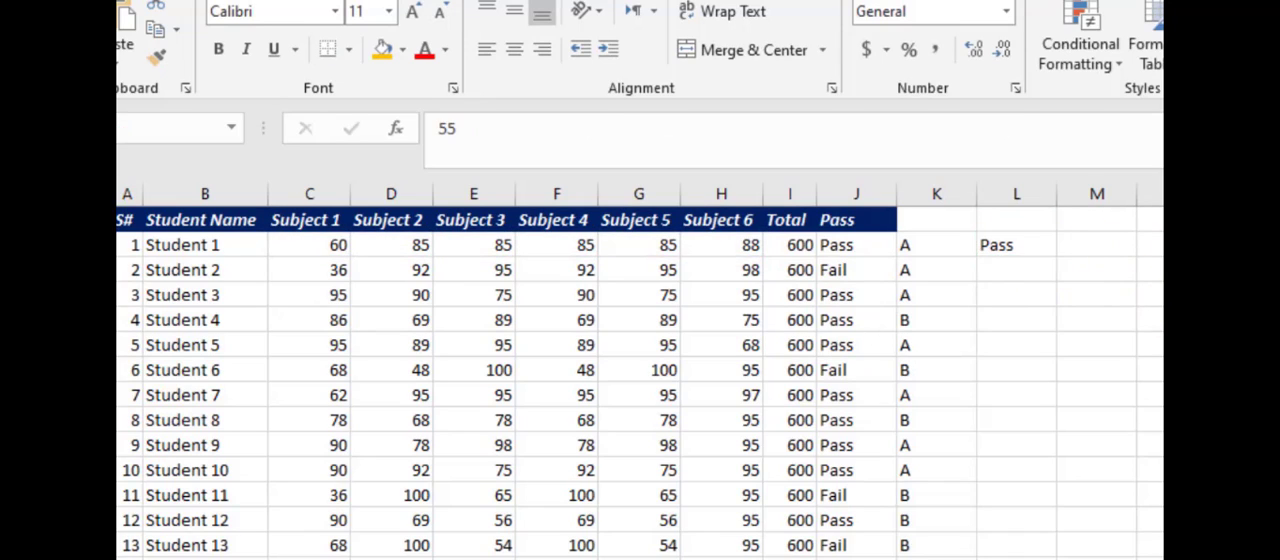
{"action": "left_click", "coordinate": [1006, 252]}
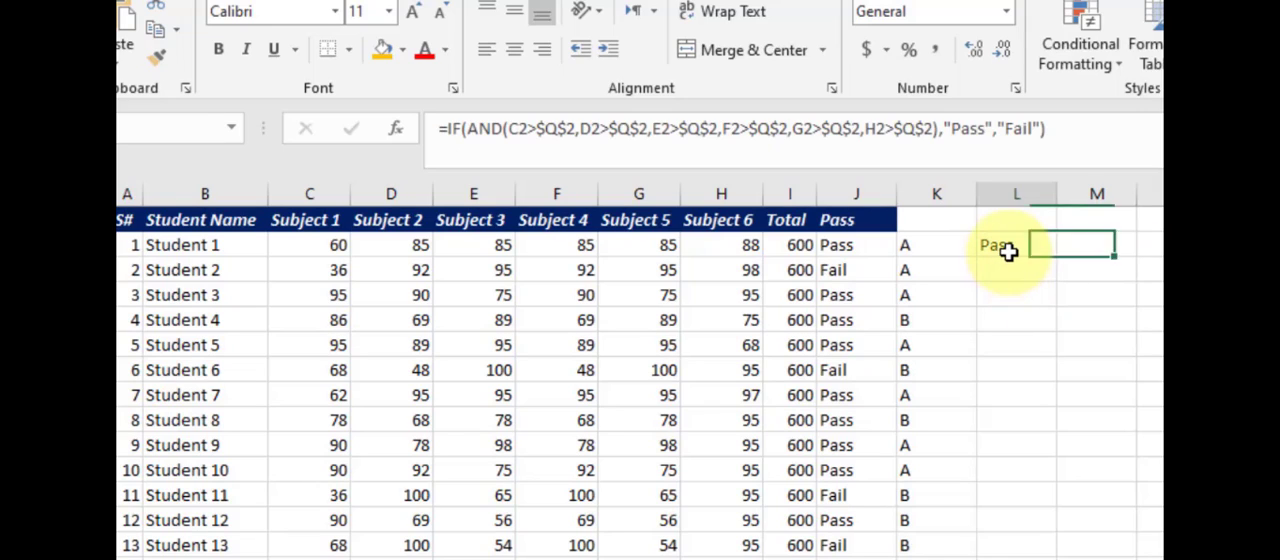
{"action": "left_click", "coordinate": [453, 129]}
{"action": "type", "text": "s"}
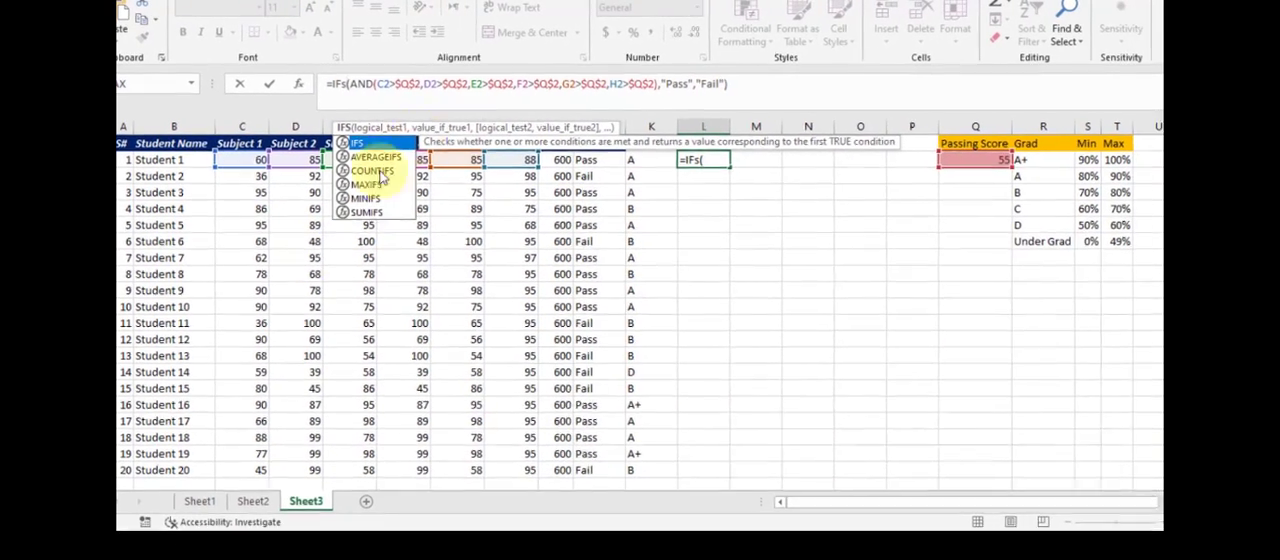
- Examine the arguments of the IFS formula in L2: the AND test against $Q$2, the "Pass" value and the argument after it
{"action": "left_click", "coordinate": [370, 87]}
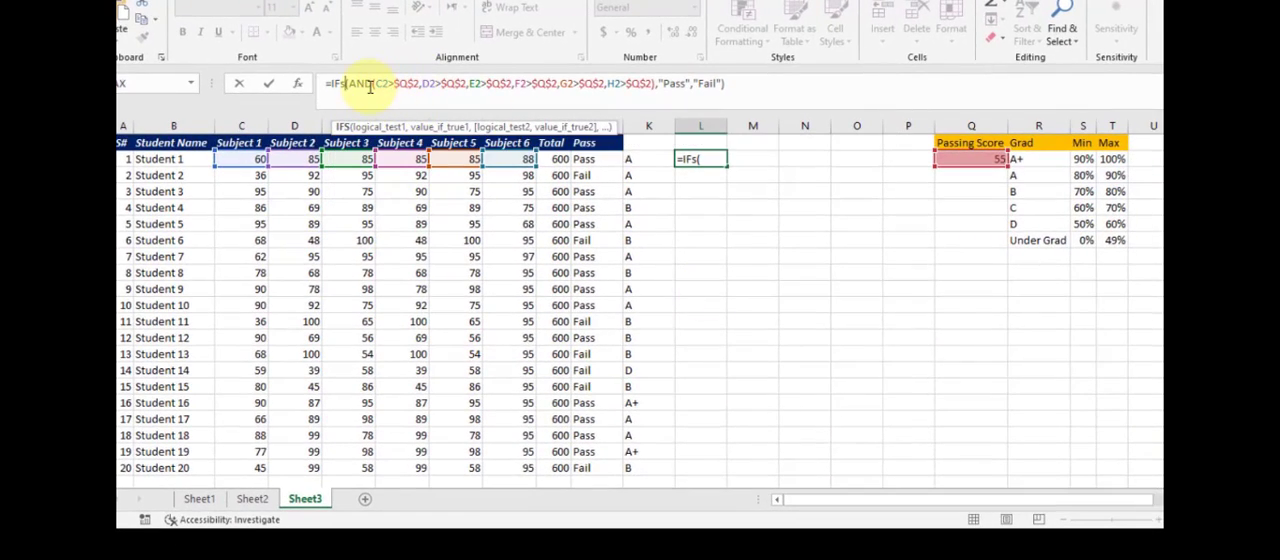
{"action": "left_click", "coordinate": [370, 87]}
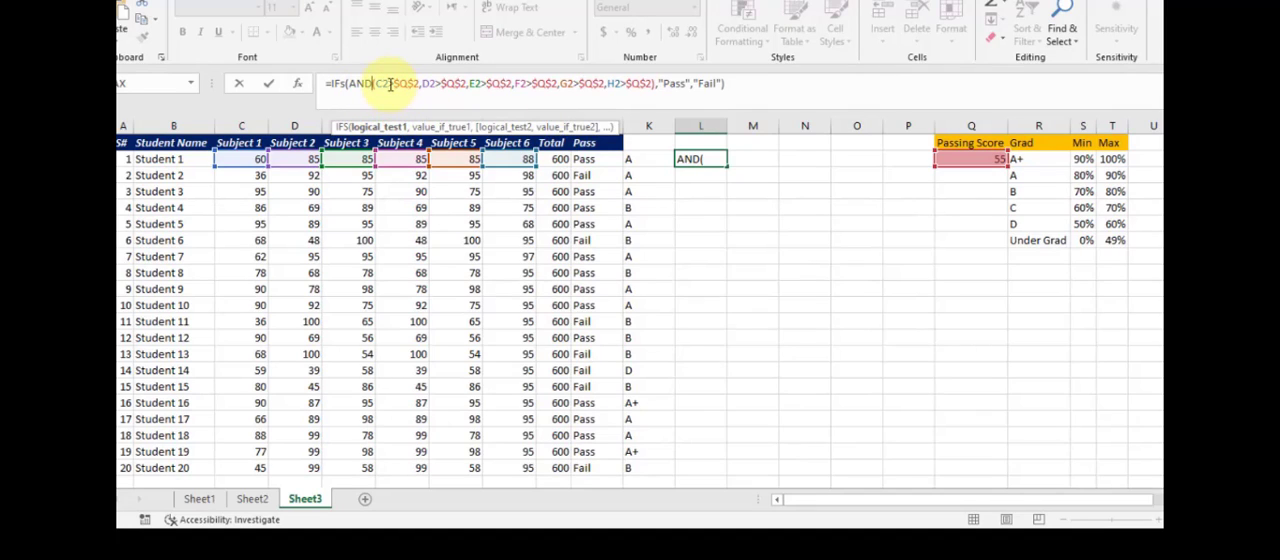
{"action": "left_click", "coordinate": [390, 84]}
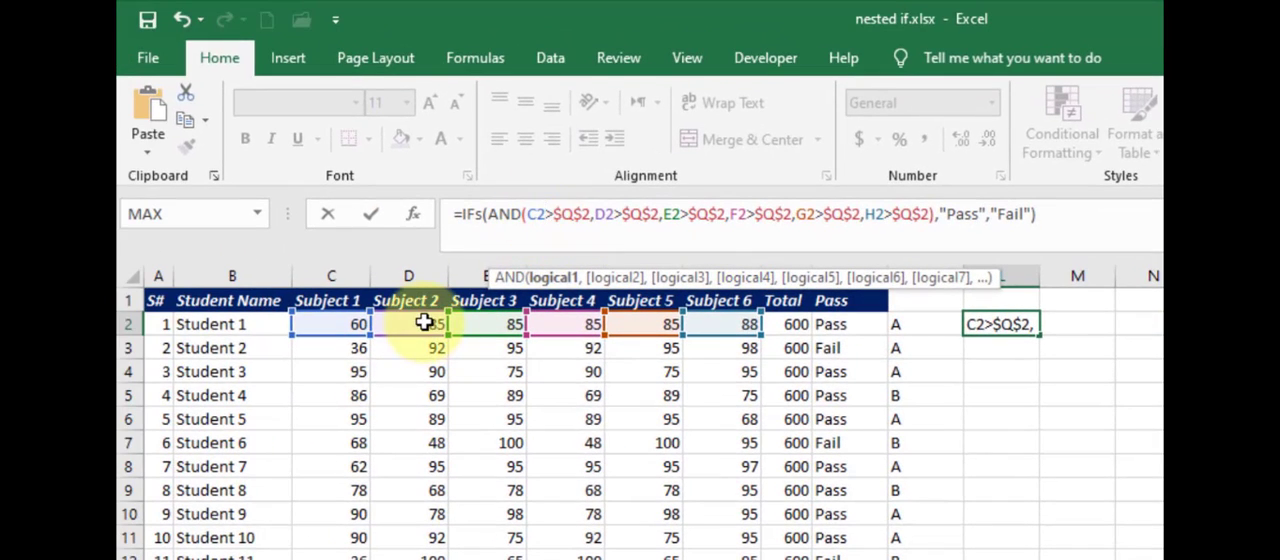
{"action": "left_click", "coordinate": [600, 213]}
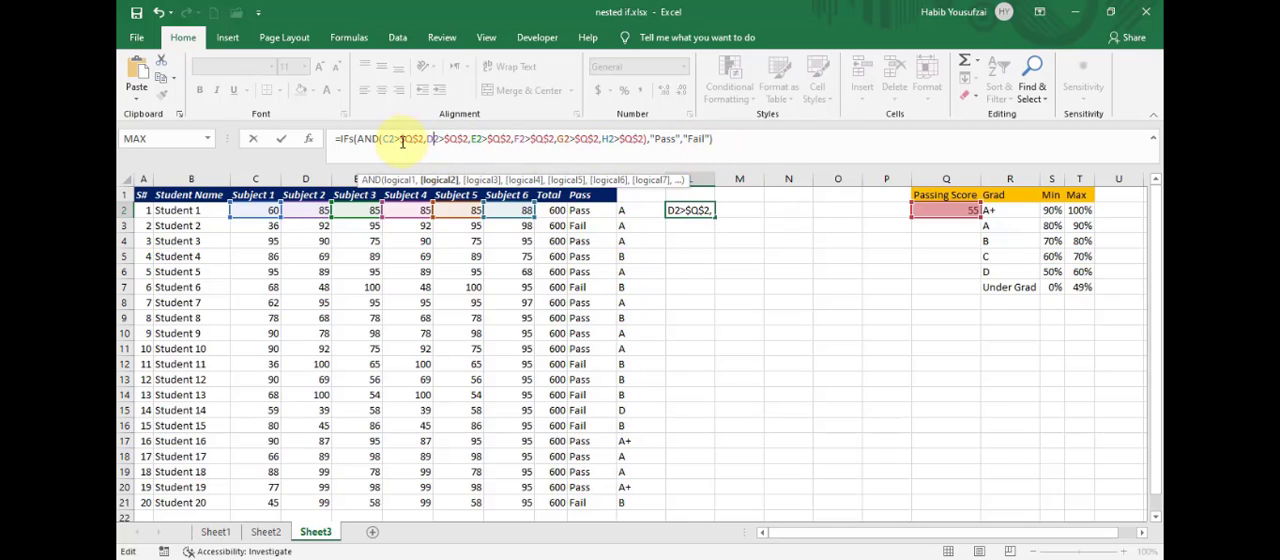
{"action": "left_click", "coordinate": [668, 141]}
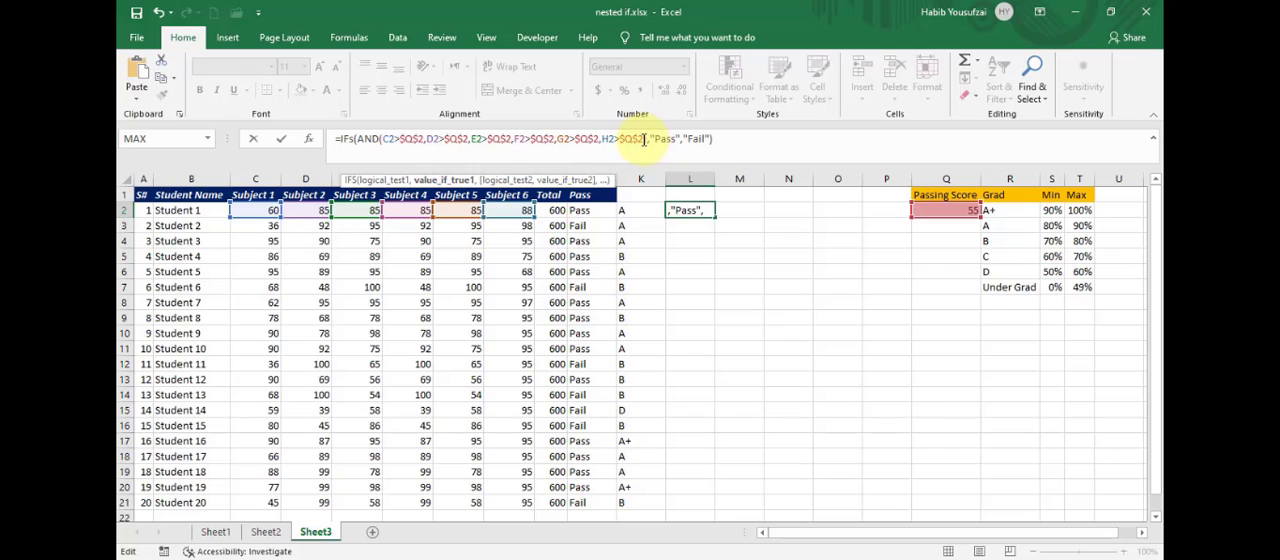
{"action": "left_click_drag", "start_coordinate": [645, 140], "coordinate": [355, 139]}
{"action": "left_click", "coordinate": [650, 141]}
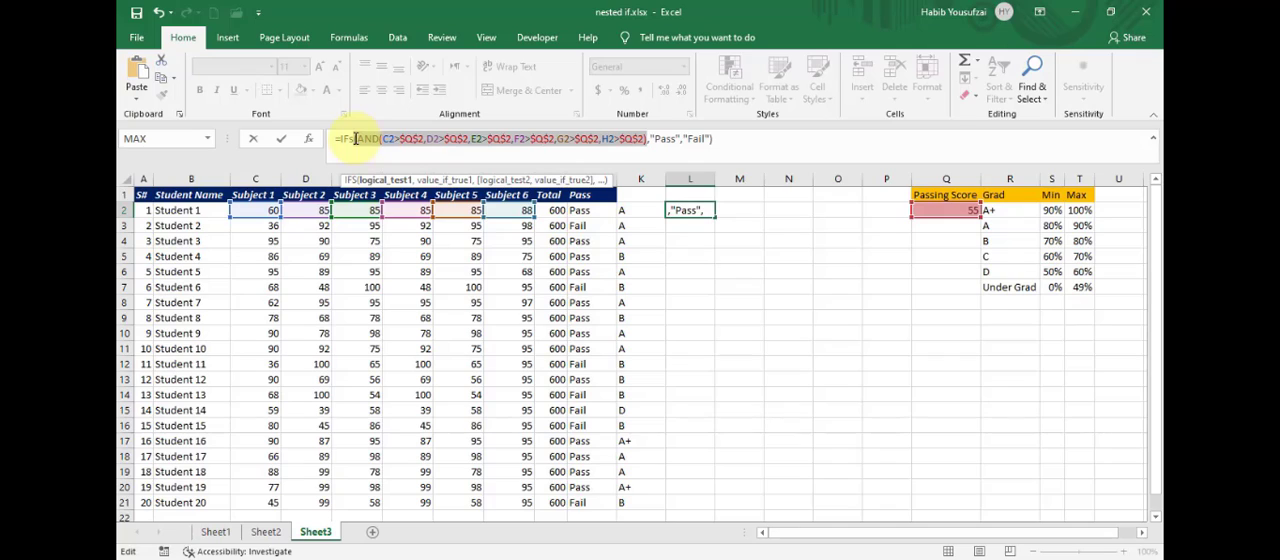
{"action": "left_click", "coordinate": [687, 145]}
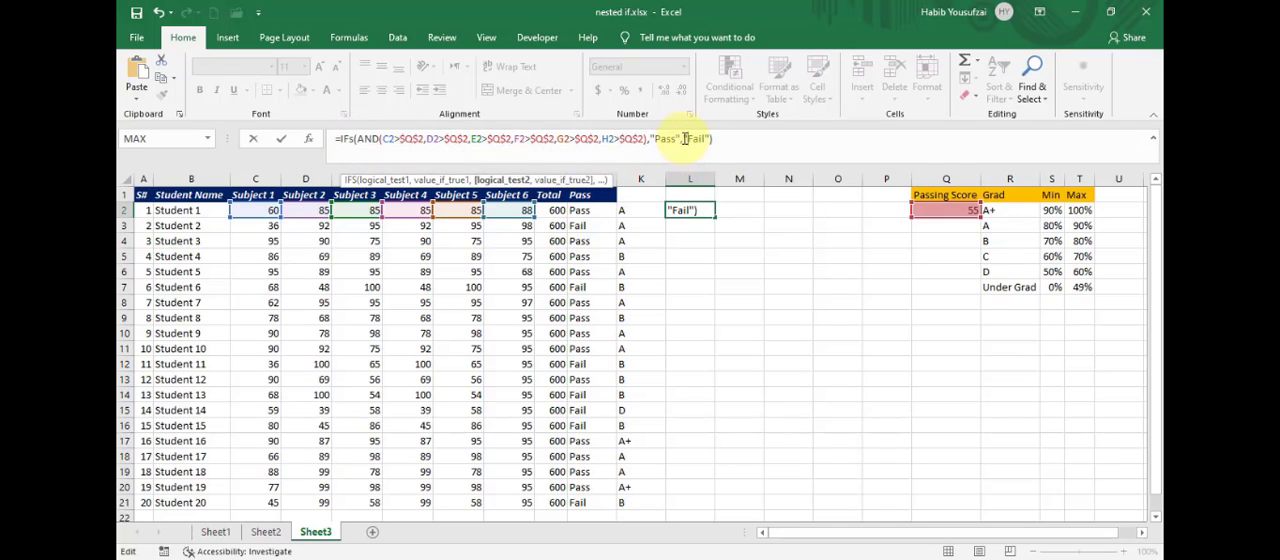
- Replace the final "Fail" argument of the L2 formula with the pair True,"Fail" and enter the formula
{"action": "left_click_drag", "start_coordinate": [684, 139], "coordinate": [710, 141]}
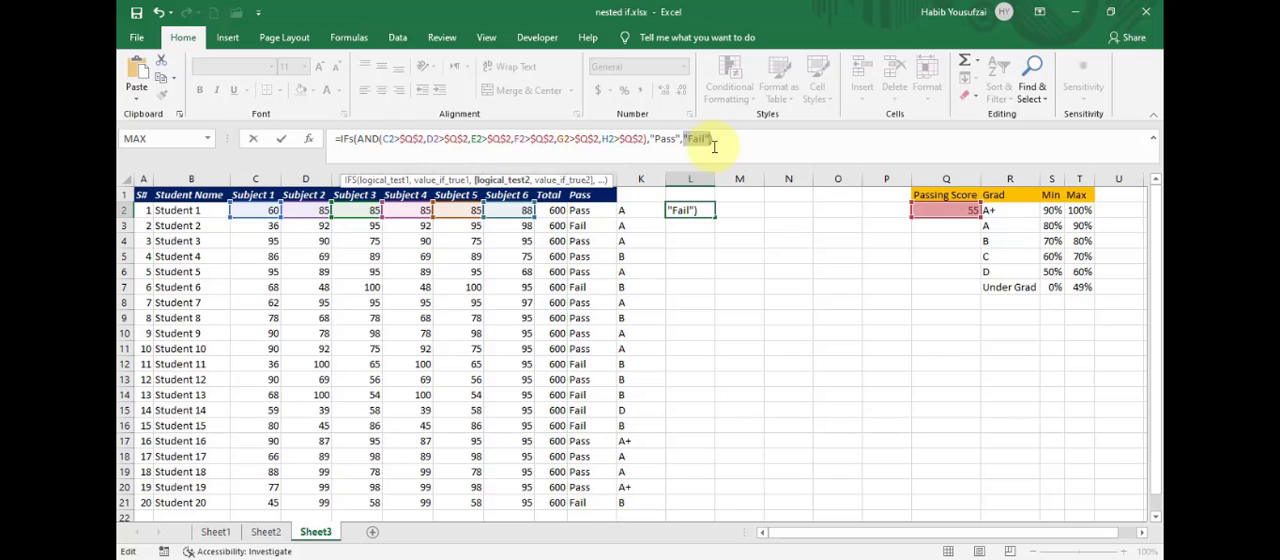
{"action": "type", "text": "T"}
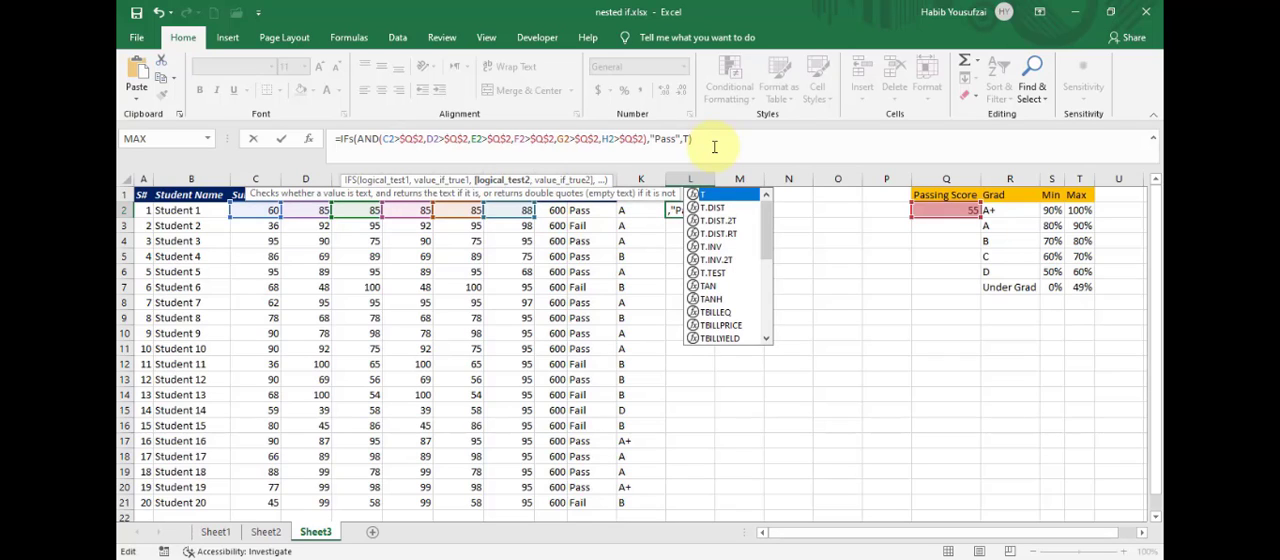
{"action": "type", "text": "rue"}
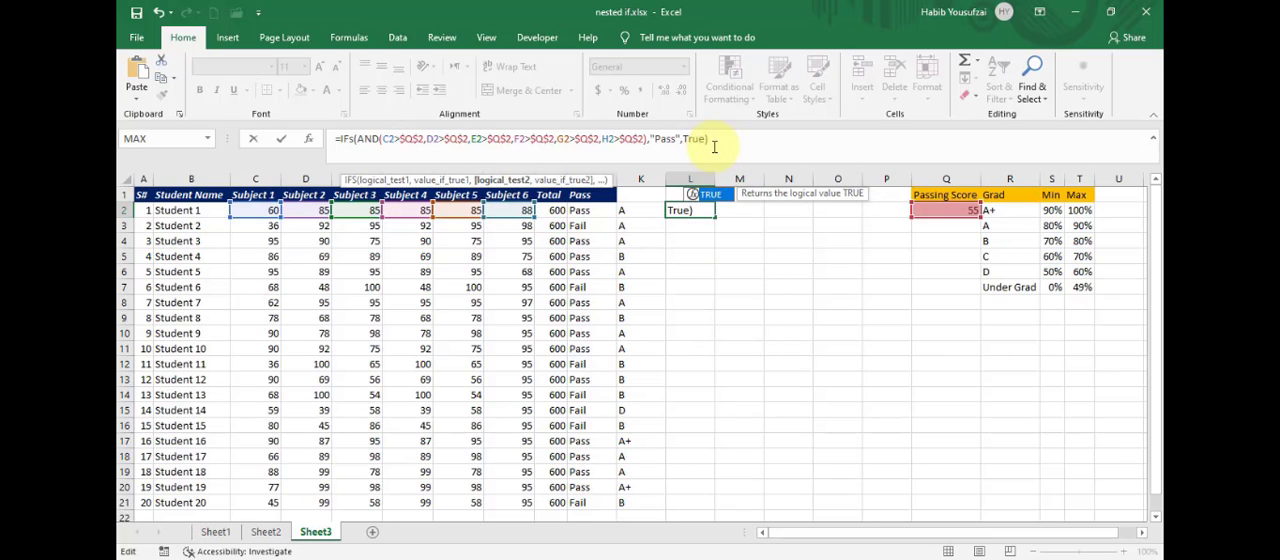
{"action": "type", "text": ","}
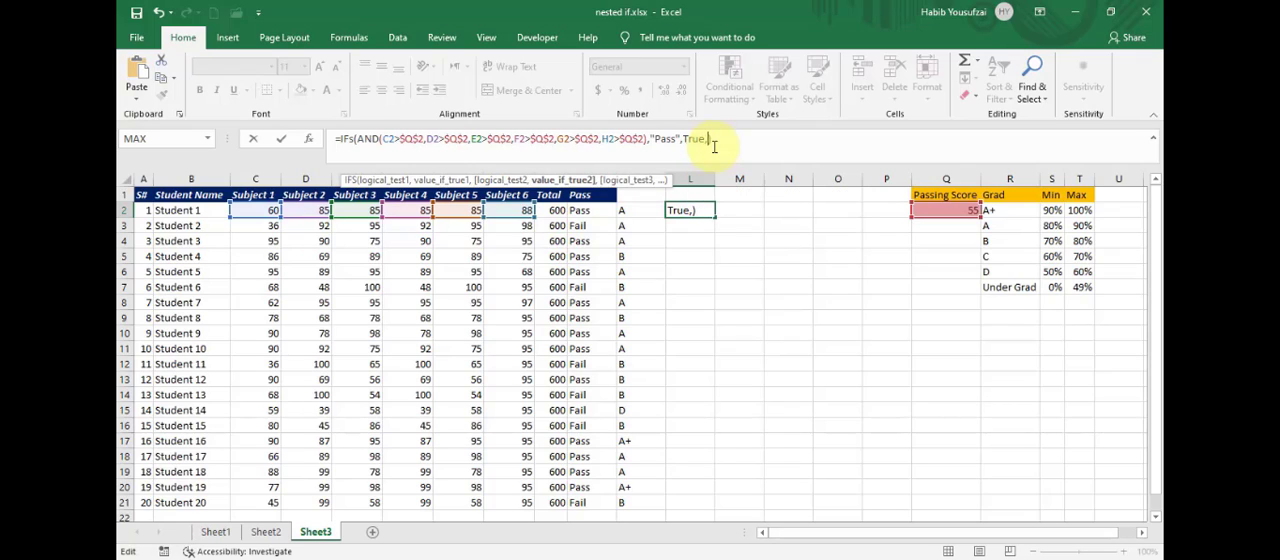
{"action": "type", "text": "\"Fail\""}
{"action": "key", "text": "Return"}
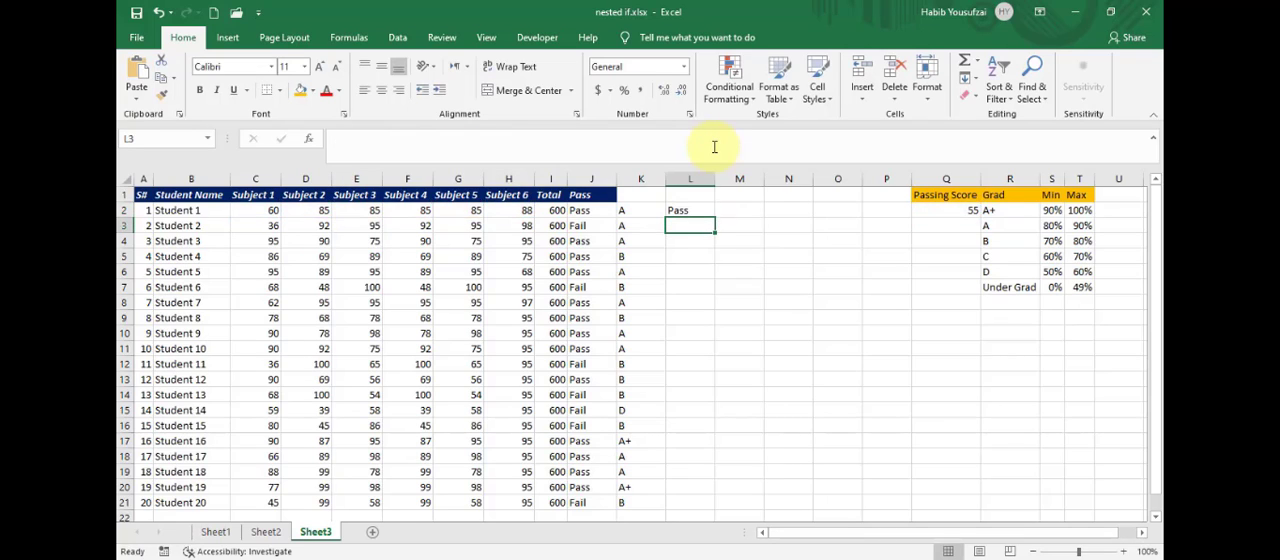
- Fill the IFS formula from L2 down to L21 and compare its results with the Pass column
{"action": "left_click", "coordinate": [690, 208]}
{"action": "double_click", "coordinate": [714, 218]}
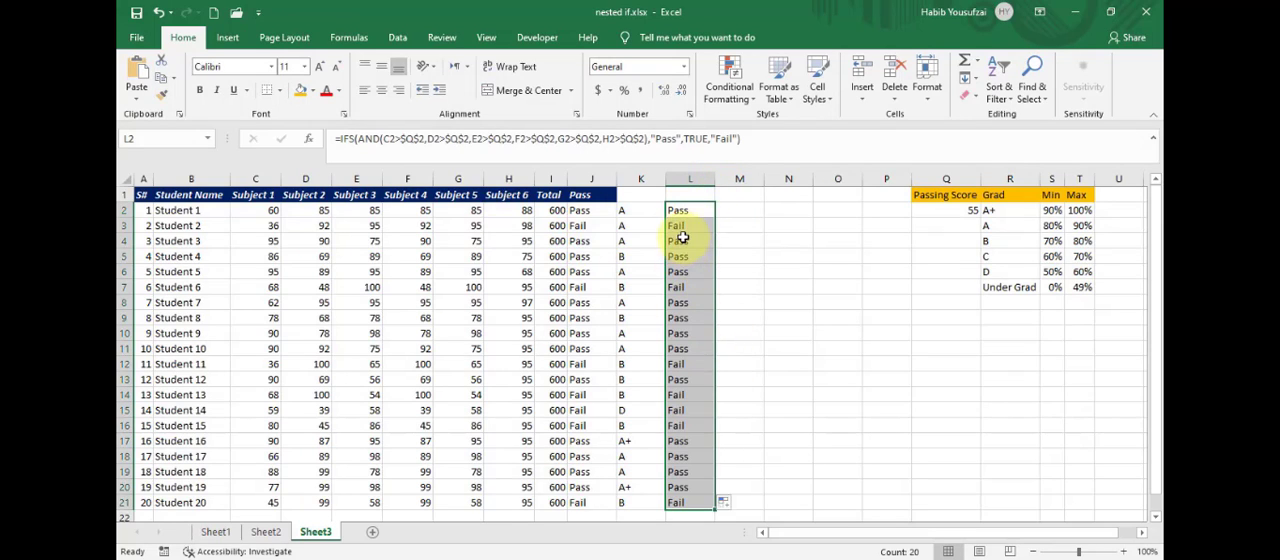
{"action": "left_click_drag", "start_coordinate": [576, 241], "coordinate": [690, 272]}
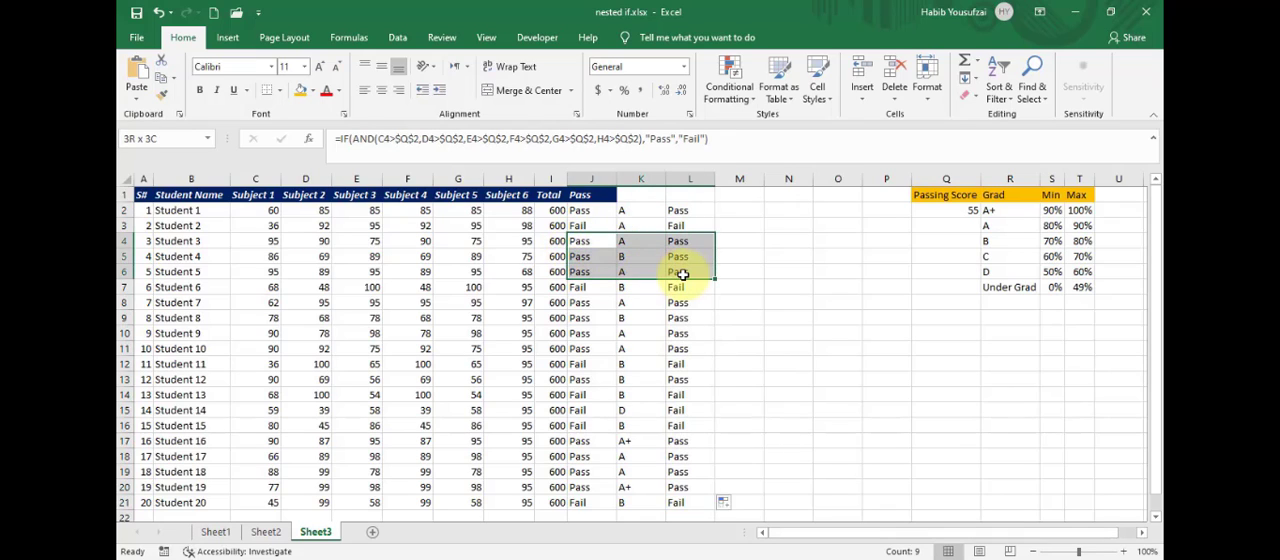
{"action": "left_click", "coordinate": [737, 349]}
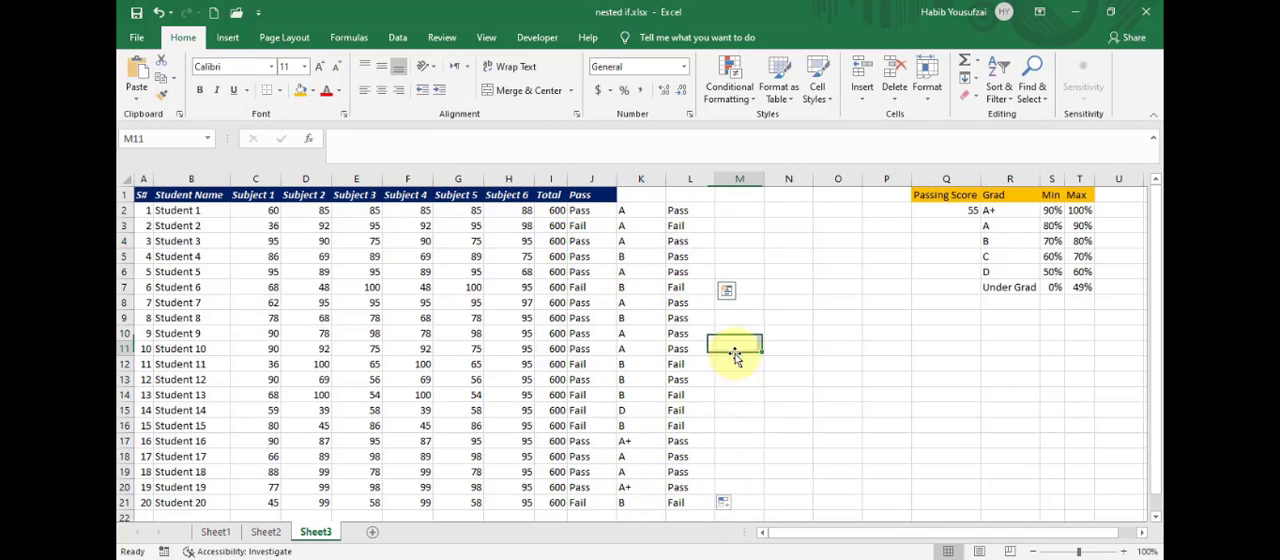
- Compare the IFS formula in L2 with the IF formula in J2, focusing on the "Fail" argument
{"action": "left_click", "coordinate": [683, 213]}
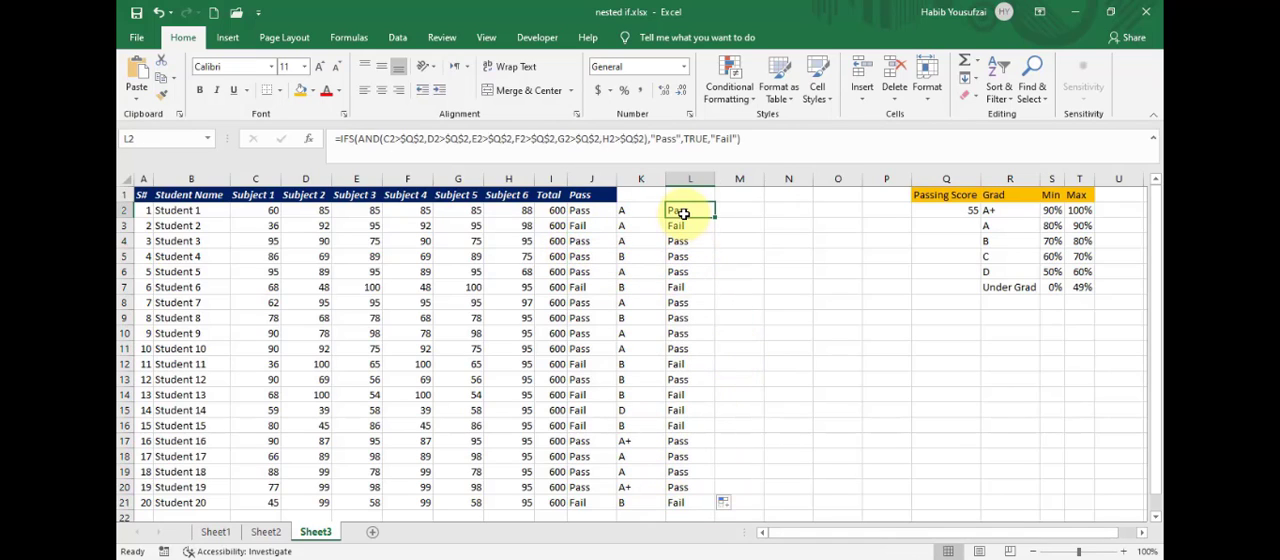
{"action": "left_click", "coordinate": [581, 210]}
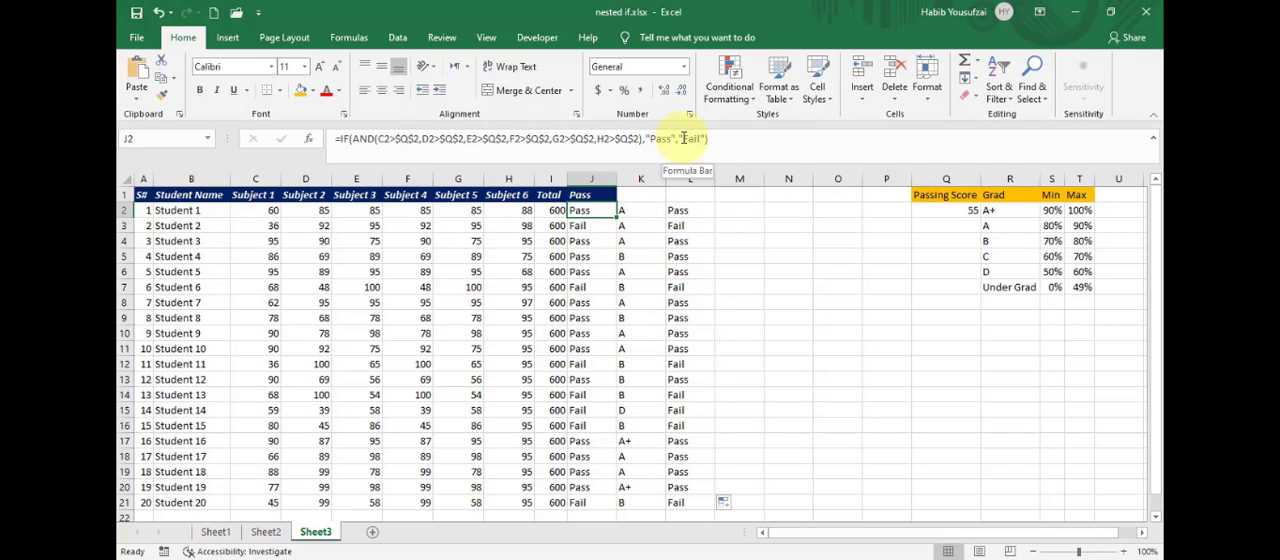
{"action": "left_click_drag", "start_coordinate": [680, 140], "coordinate": [705, 140]}
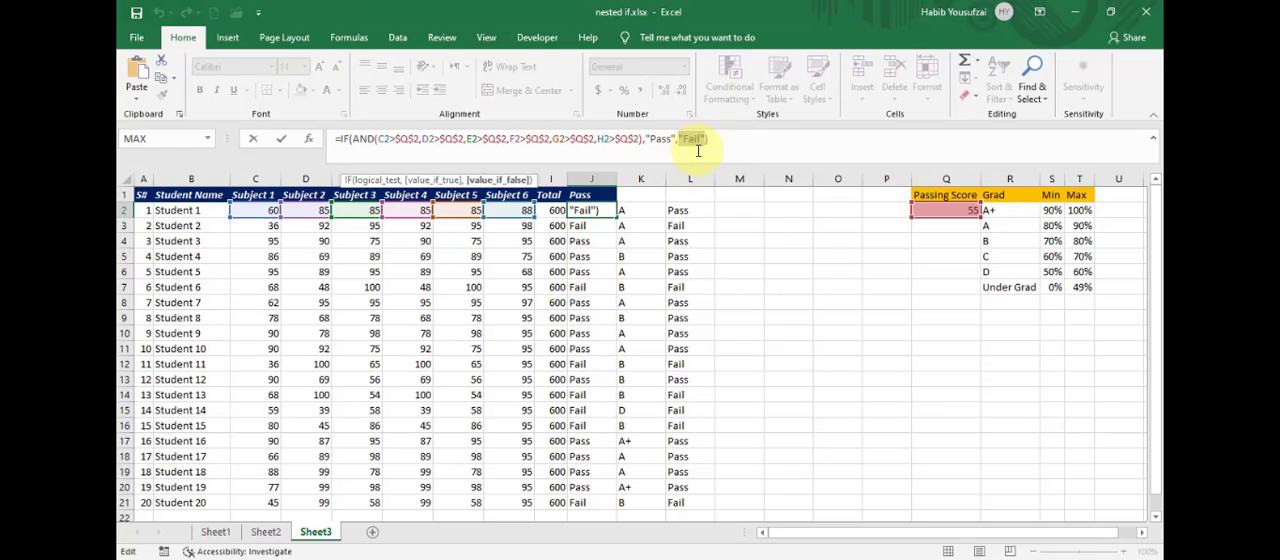
- Close the J2 formula and review the IFS formulas in L2 and L6, focusing on the TRUE,"Fail" pair
{"action": "key", "text": "Return"}
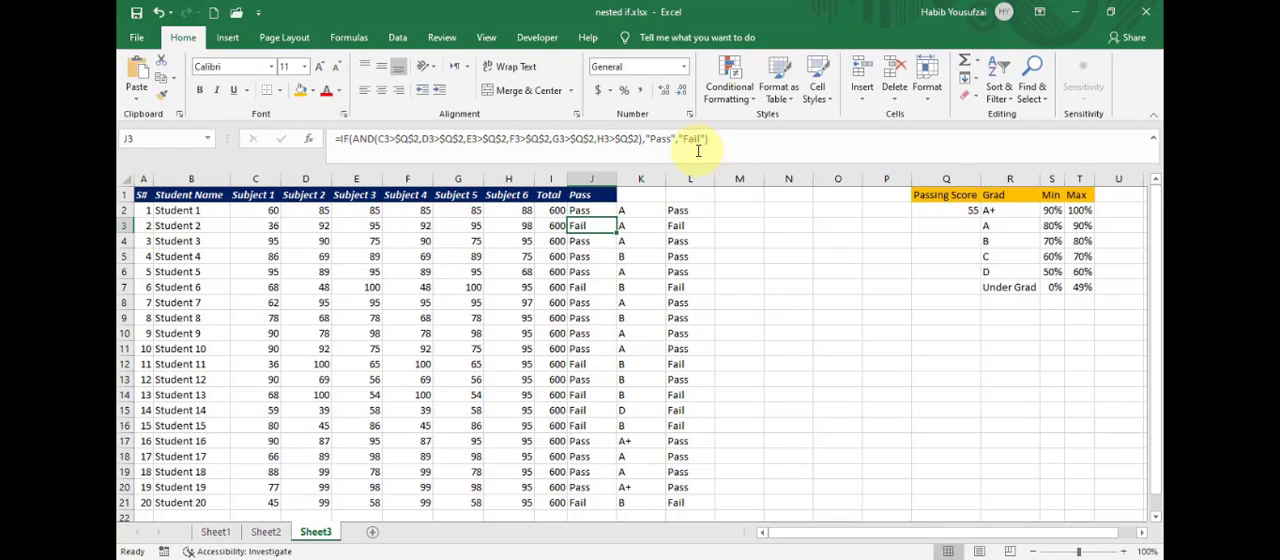
{"action": "left_click", "coordinate": [678, 212]}
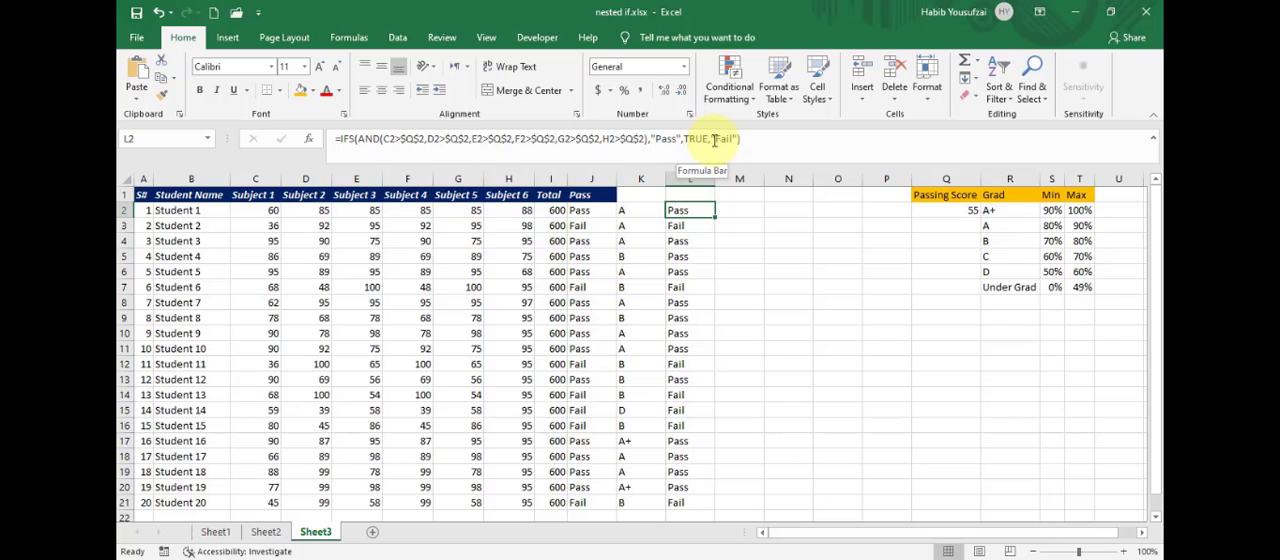
{"action": "left_click", "coordinate": [697, 268]}
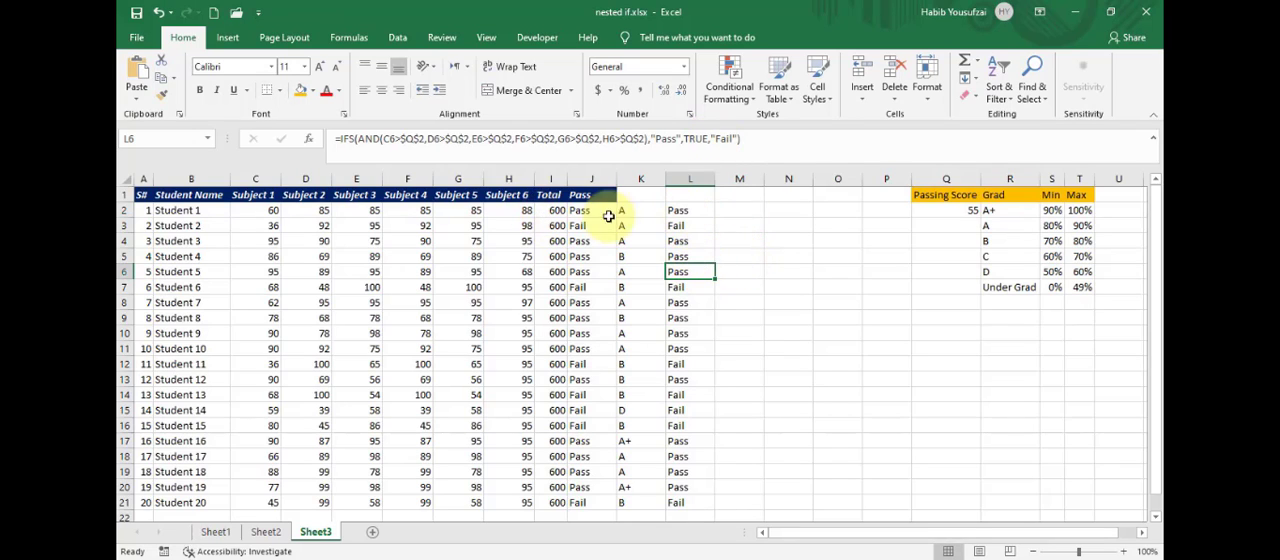
- Review the nested IF grade formula in K2 of Sheet3 against the grades in Sheet2 and the Min and Max grade table
{"action": "left_click", "coordinate": [636, 213]}
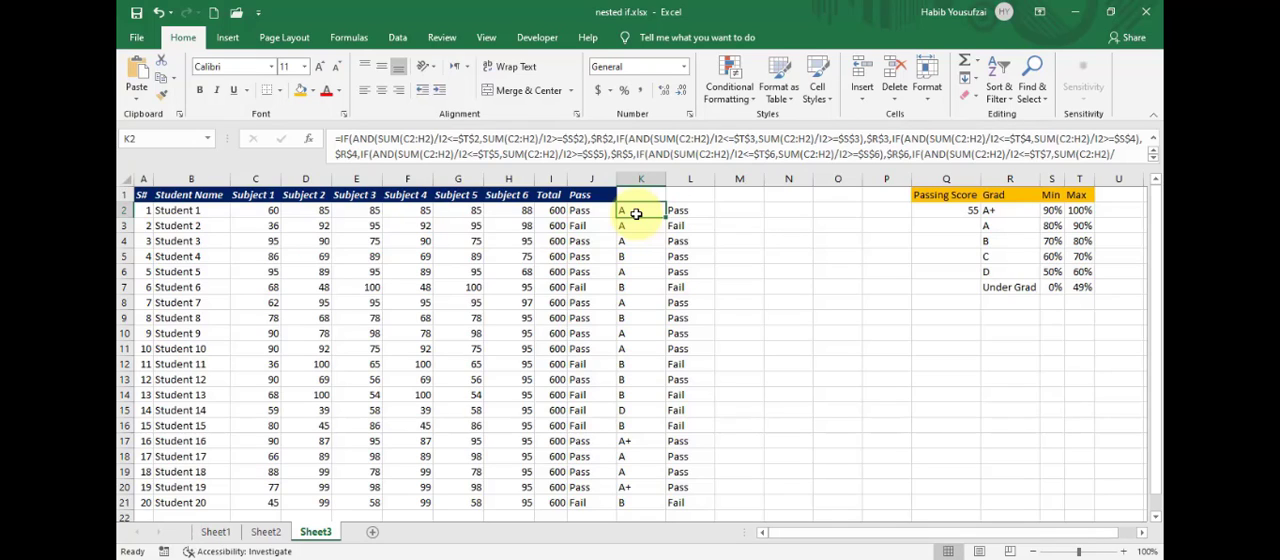
{"action": "left_click", "coordinate": [262, 533]}
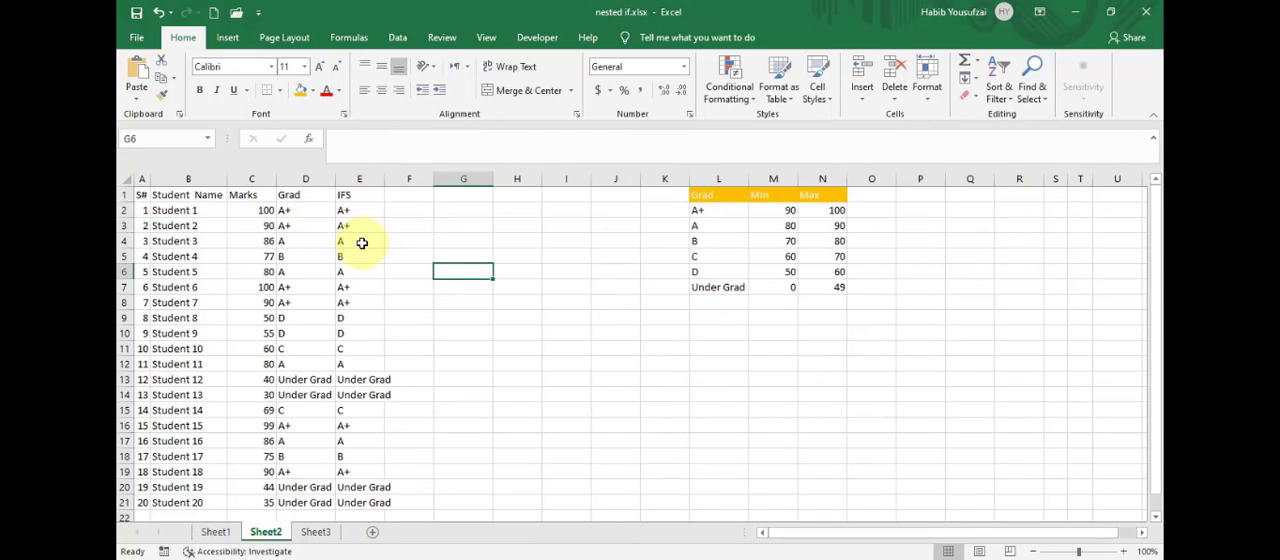
{"action": "left_click", "coordinate": [316, 533]}
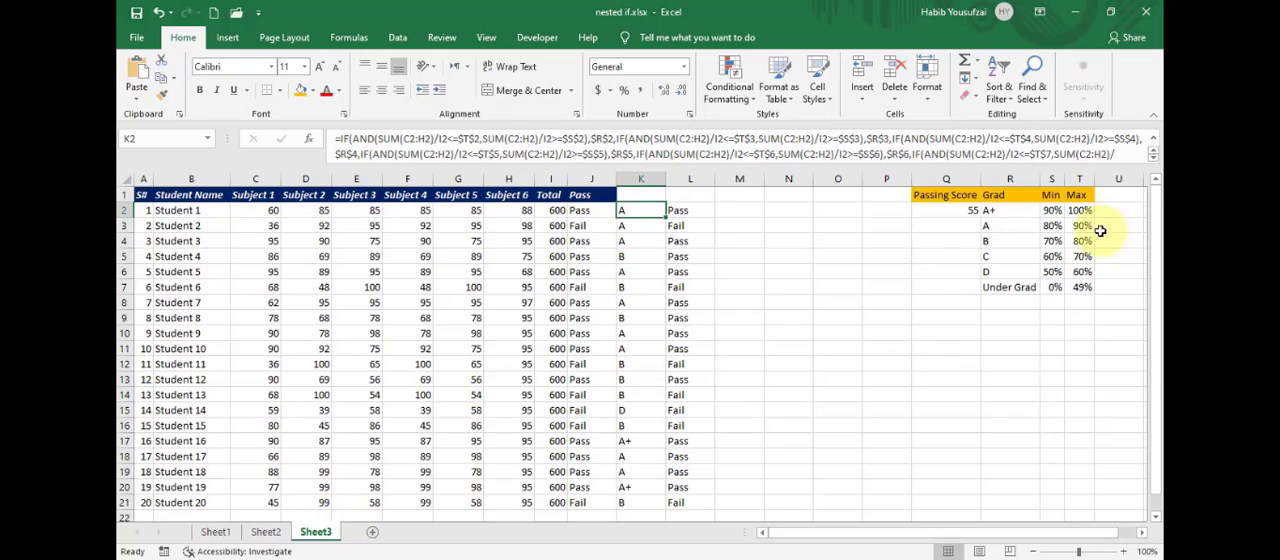
{"action": "left_click", "coordinate": [1070, 212]}
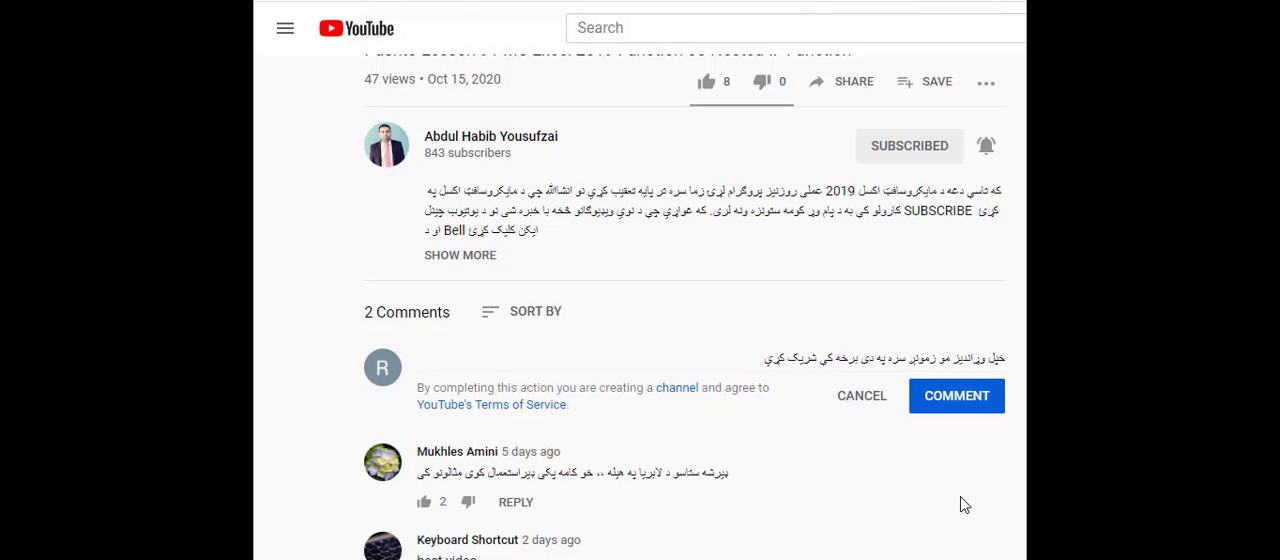
- Switch to the lesson video on YouTube, like it, select its link in the sharing options and close them
{"action": "left_click", "coordinate": [440, 208]}
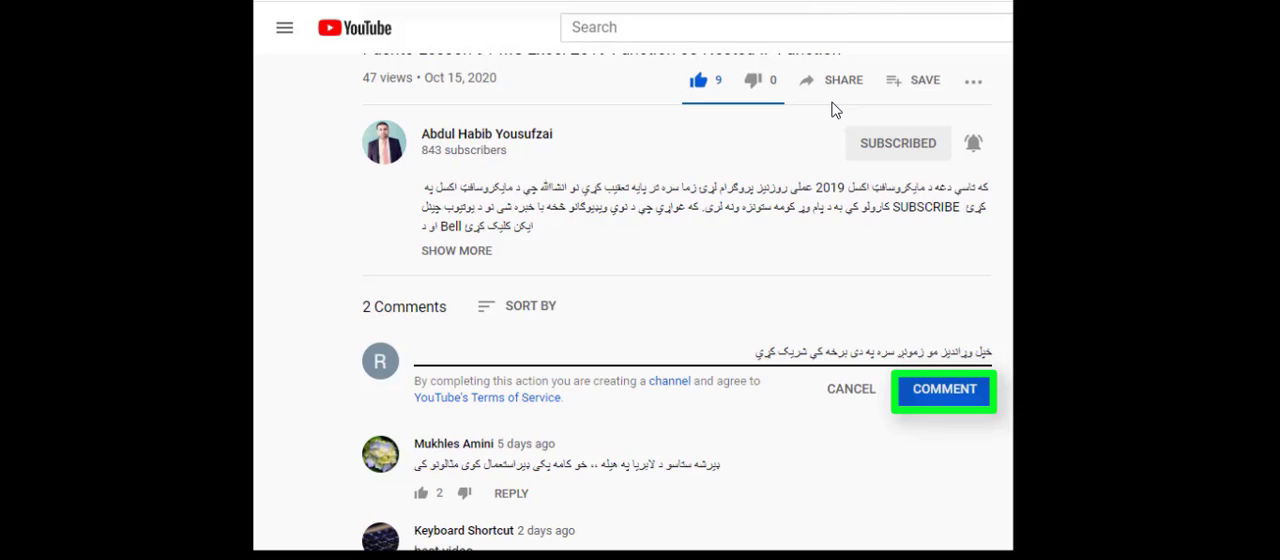
{"action": "left_click", "coordinate": [846, 86]}
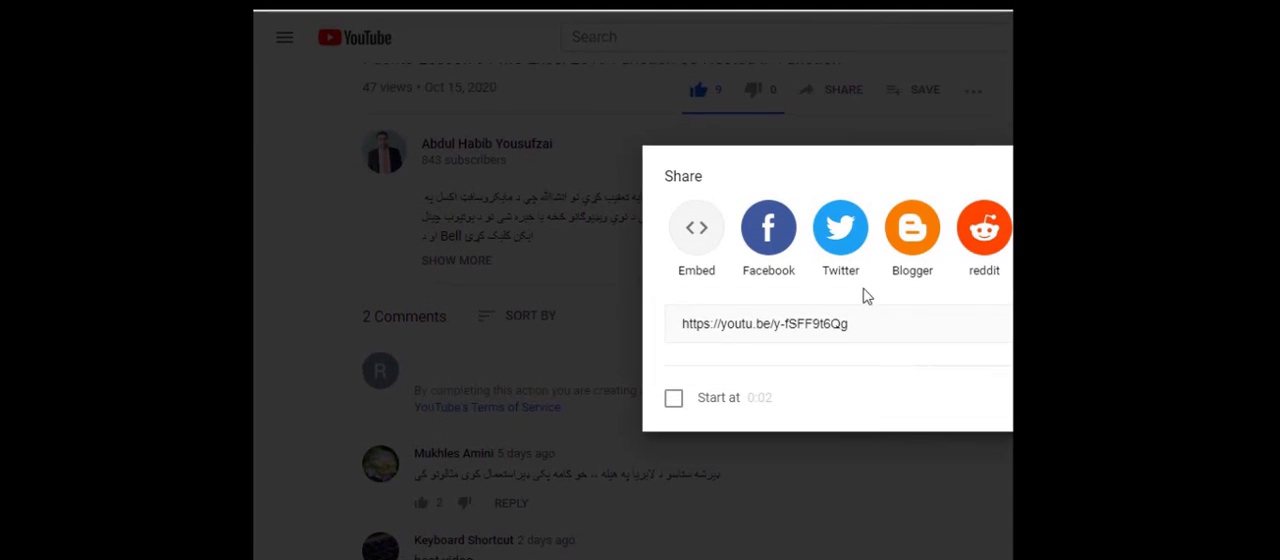
{"action": "left_click_drag", "start_coordinate": [874, 322], "coordinate": [649, 323]}
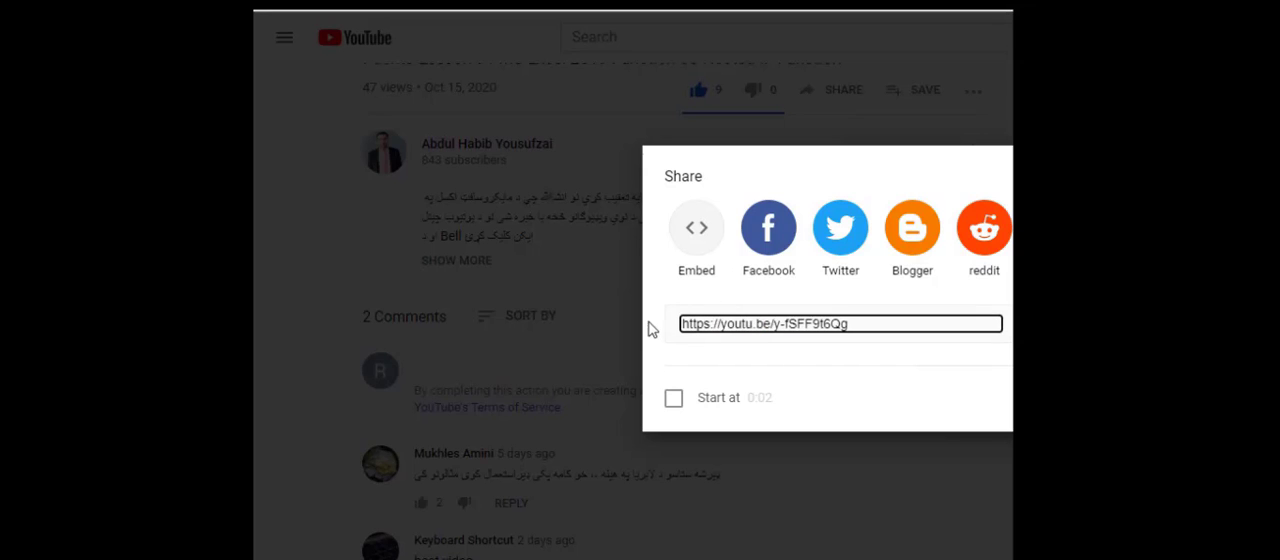
{"action": "left_click", "coordinate": [1097, 176]}
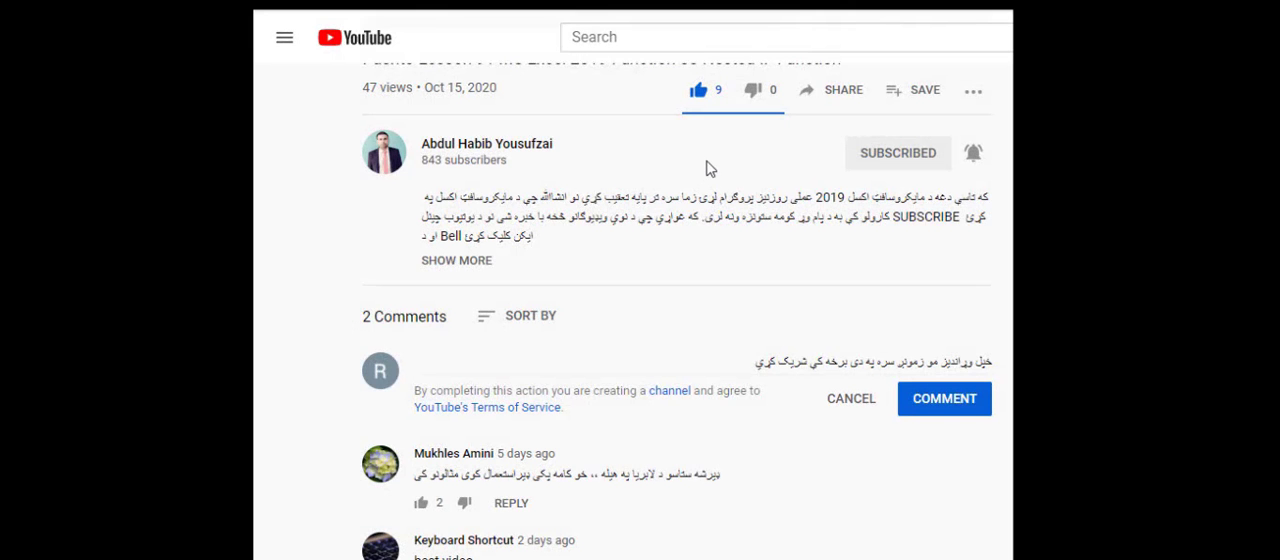